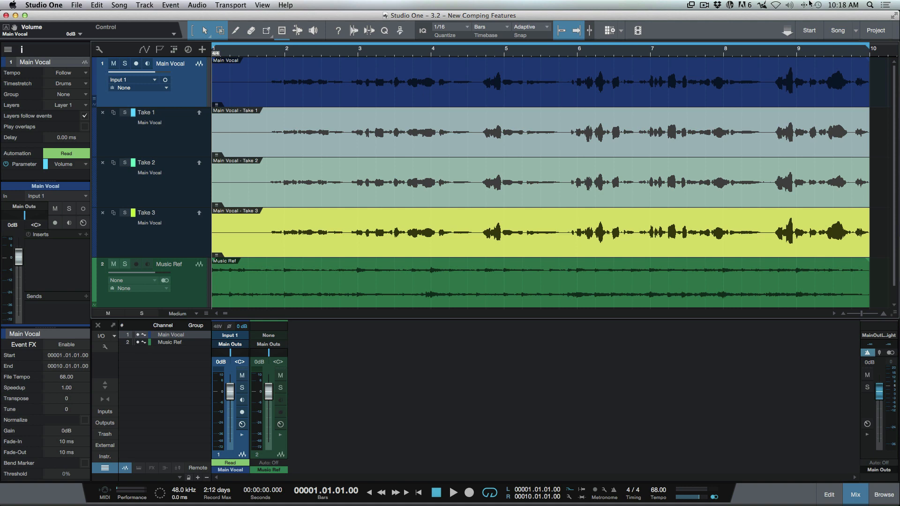
# - Switch to the open song Console Shaper Overview and bring its Studio One window to the front
pyautogui.click(854, 32)
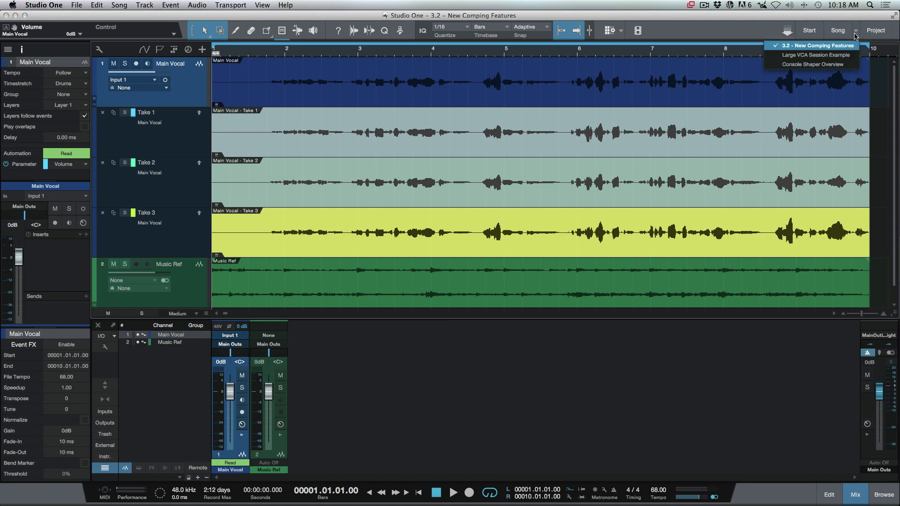
pyautogui.click(824, 69)
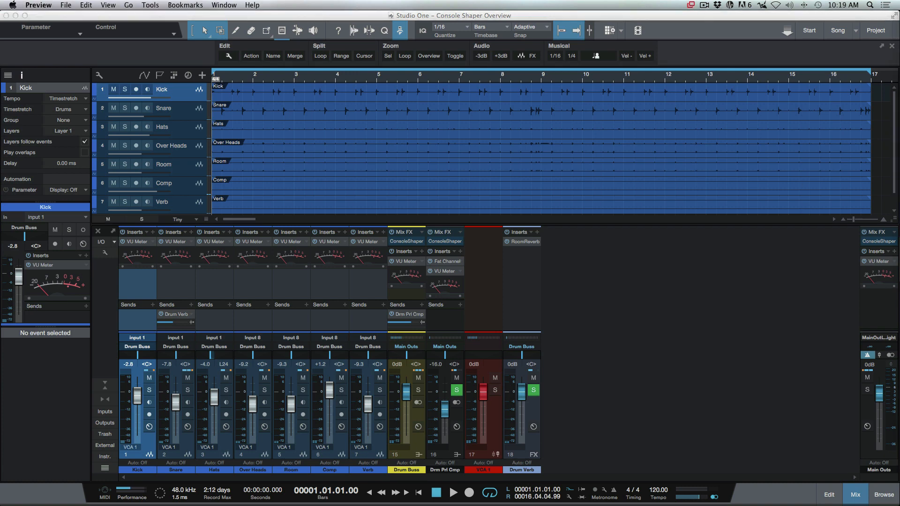
pyautogui.press('super+Tab')
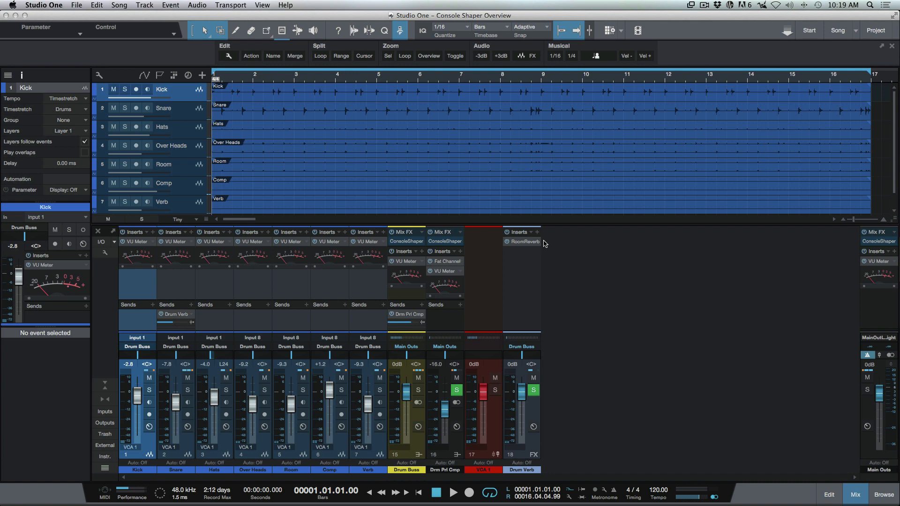
# - View the Console Shaper settings on the Main Outs channel and close them
pyautogui.click(876, 241)
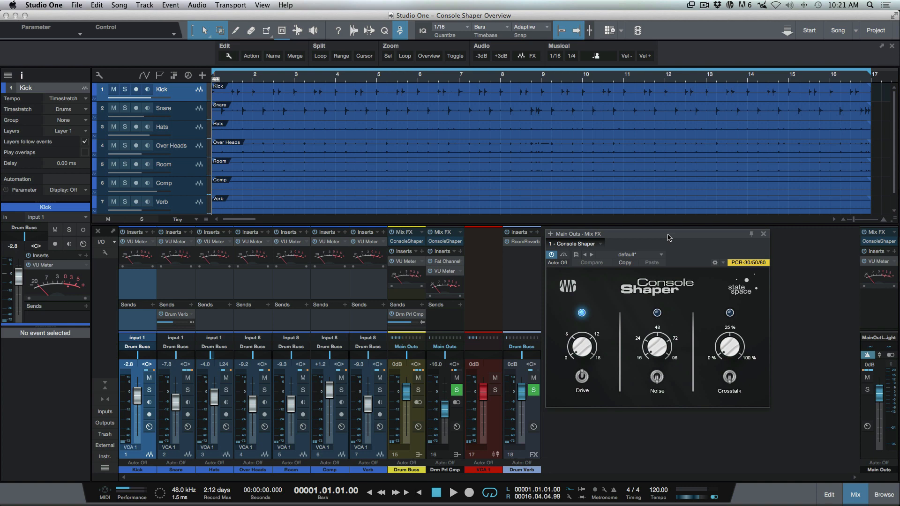
pyautogui.click(764, 233)
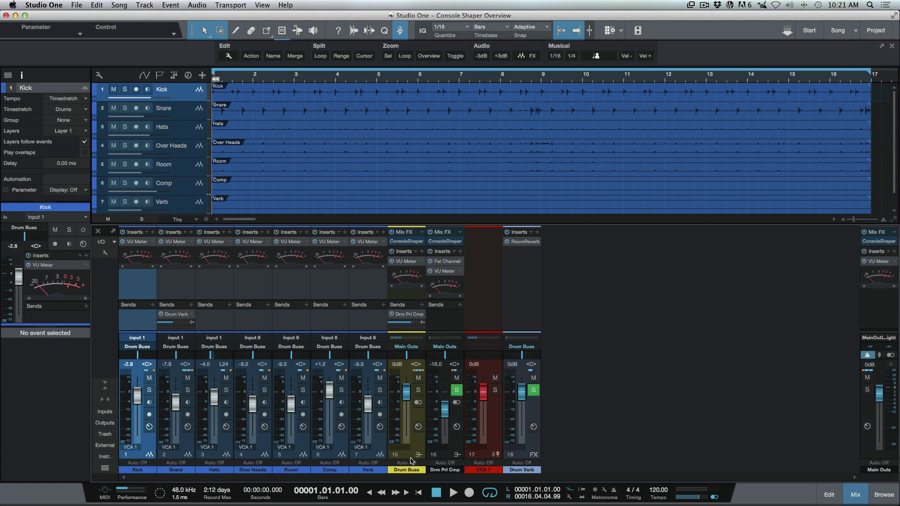
# - Choose Console Shaper as the Drum Buss Mix FX and open its settings
pyautogui.click(421, 232)
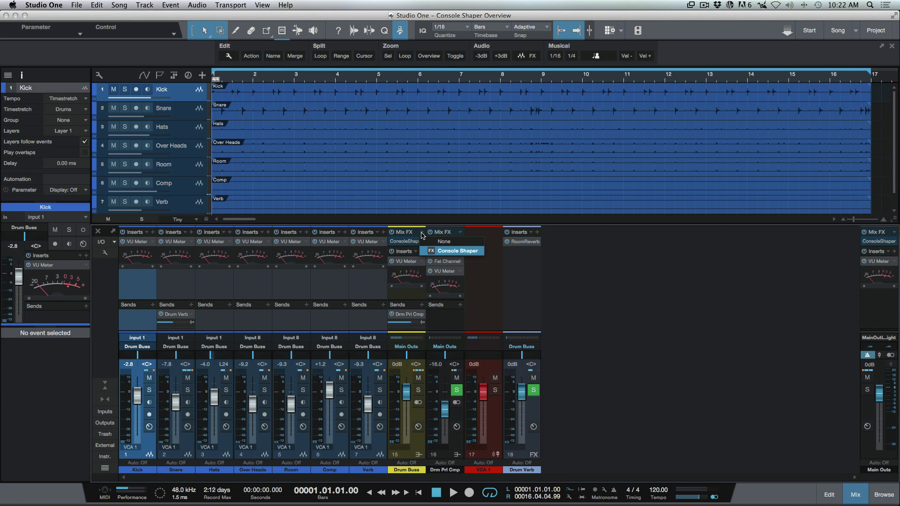
pyautogui.click(450, 251)
pyautogui.click(413, 241)
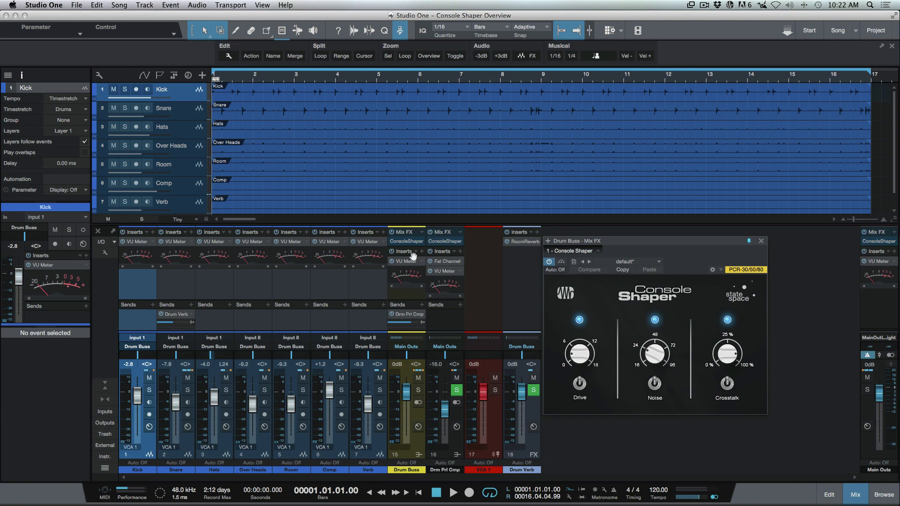
pyautogui.moveTo(413, 254); pyautogui.dragTo(445, 262)
# - View the VU Meter inserted on the Kick channel and close it
pyautogui.click(139, 242)
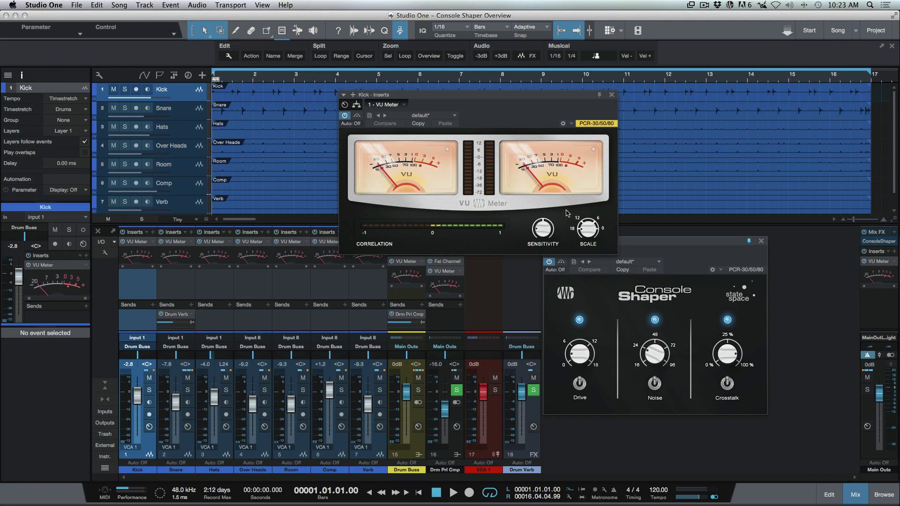
pyautogui.click(612, 94)
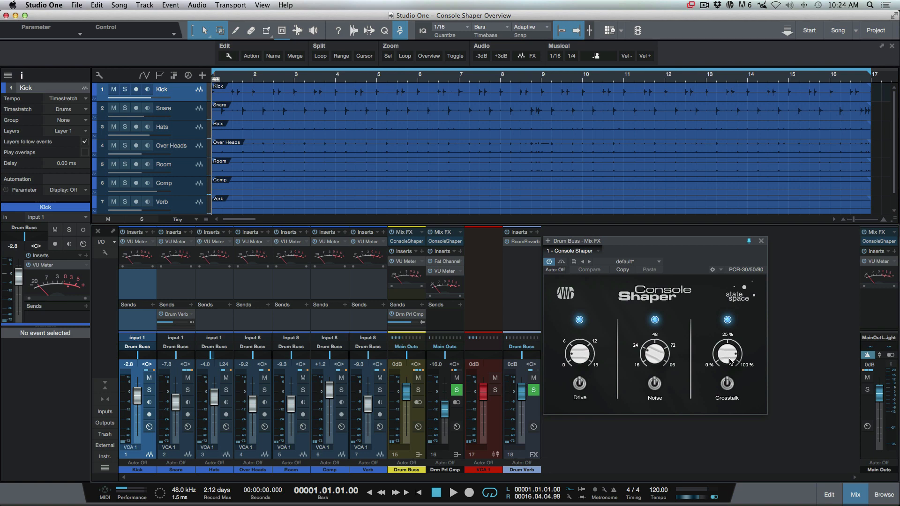
# - Raise the Drive of the Drum Buss Console Shaper to 6.15 dB during playback, and stop the song
pyautogui.press('space')
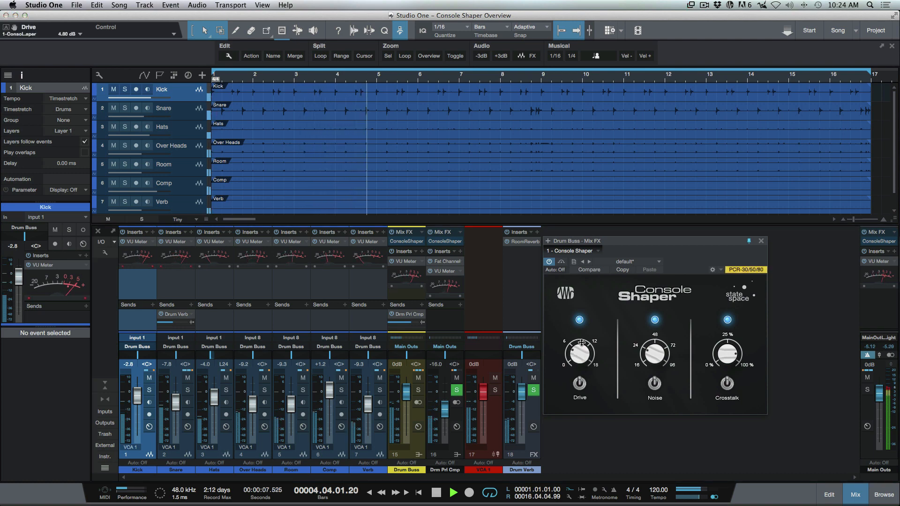
pyautogui.moveTo(581, 342); pyautogui.dragTo(582, 335)
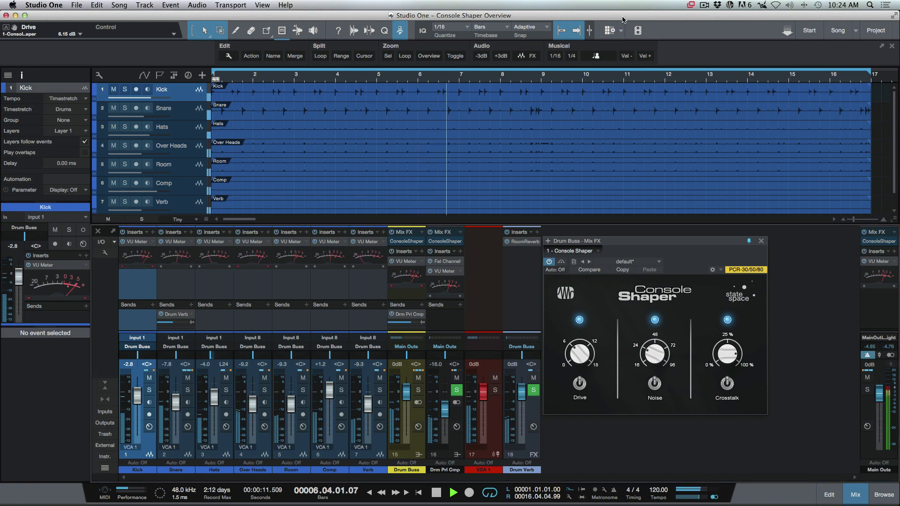
pyautogui.press('space')
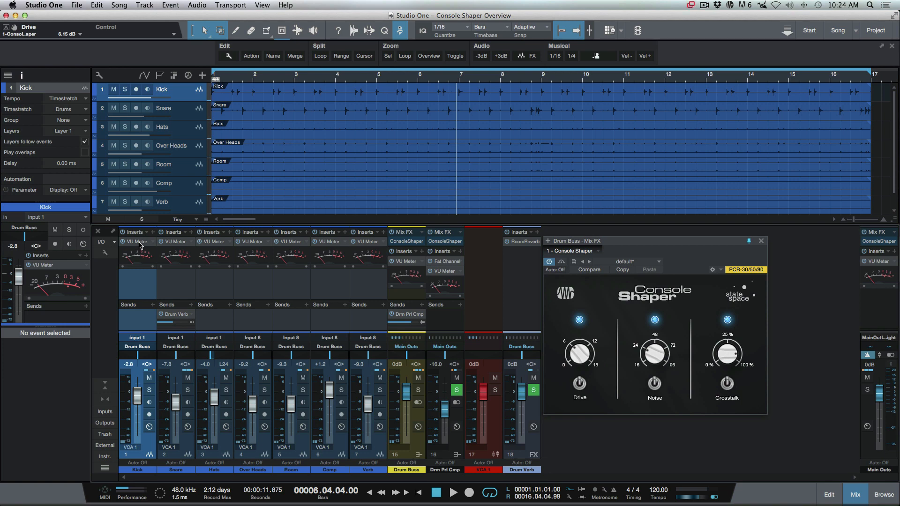
# - Select the Kick through Verb channels and move their faders together, first far down and then up to about +2.6 dB on Kick
pyautogui.keyDown('shift'); pyautogui.click(374, 292); pyautogui.keyUp('shift')
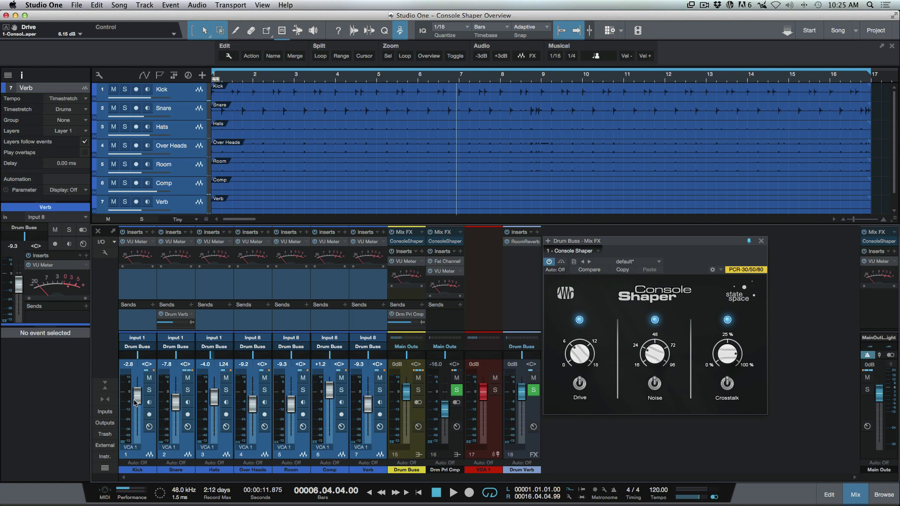
pyautogui.moveTo(136, 402); pyautogui.dragTo(134, 432)
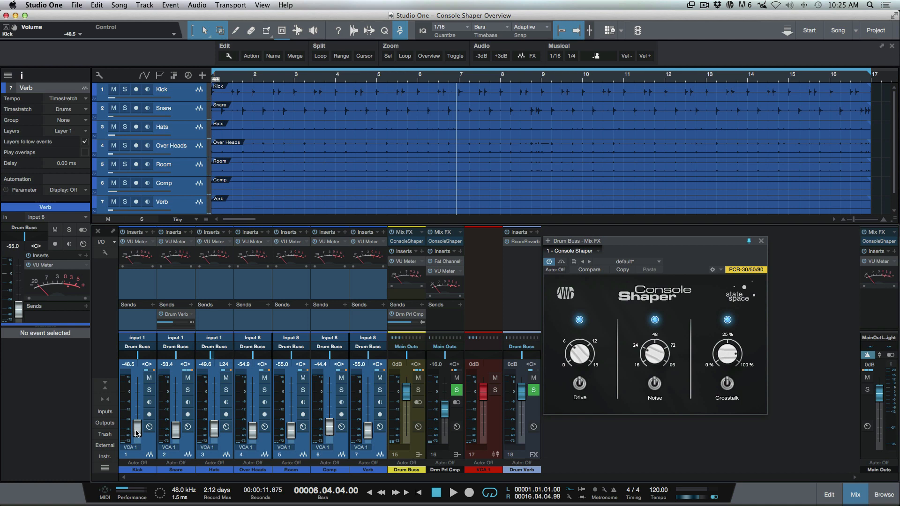
pyautogui.moveTo(137, 431); pyautogui.dragTo(137, 393)
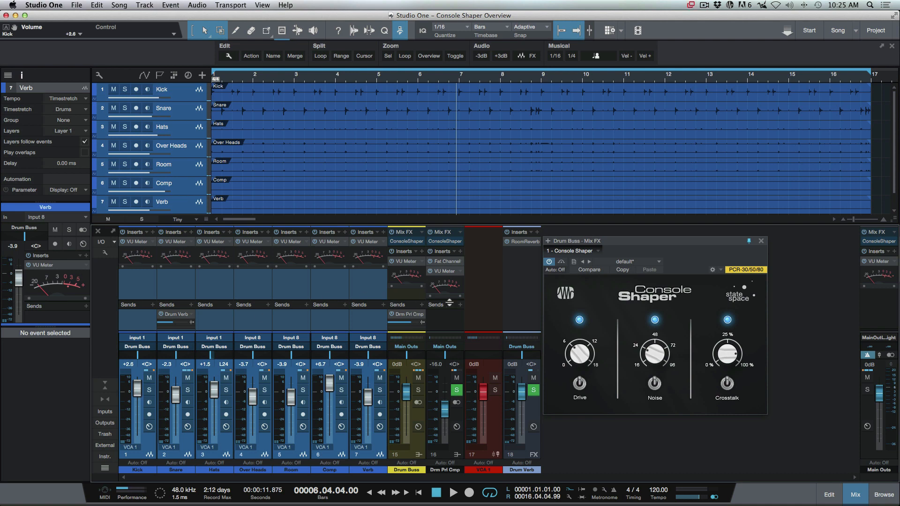
# - Select the VCA 1 channel and lower its fader to -2.3 dB
pyautogui.click(492, 323)
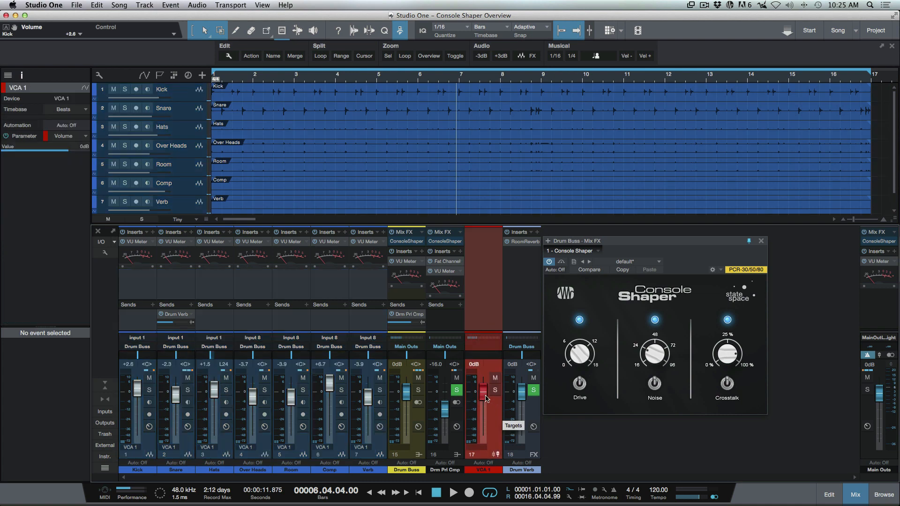
pyautogui.moveTo(486, 396); pyautogui.dragTo(485, 399)
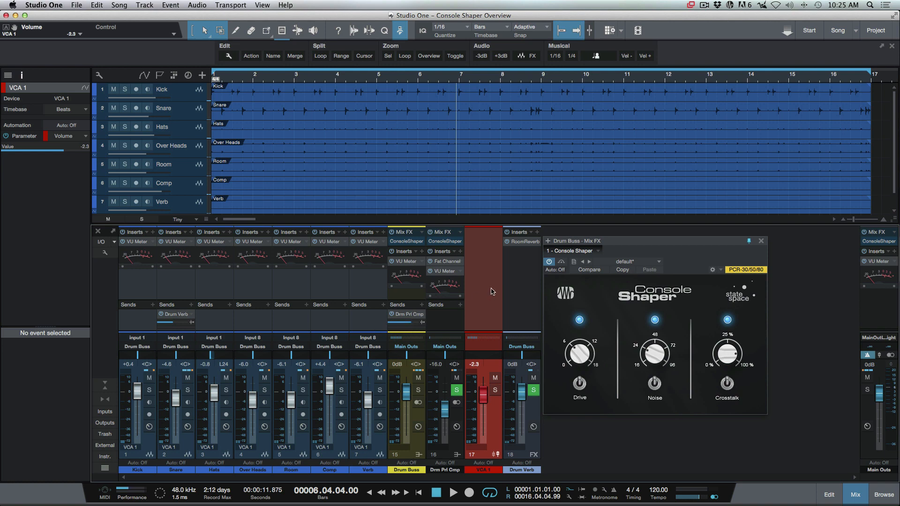
# - Close the Drum Buss Console Shaper and select all the channels from Verb back to Kick
pyautogui.click(761, 241)
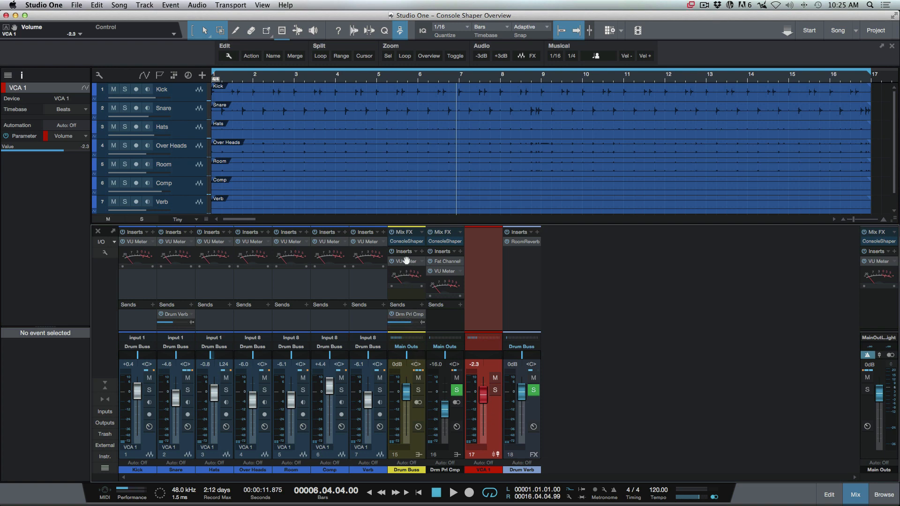
pyautogui.click(414, 423)
pyautogui.click(373, 326)
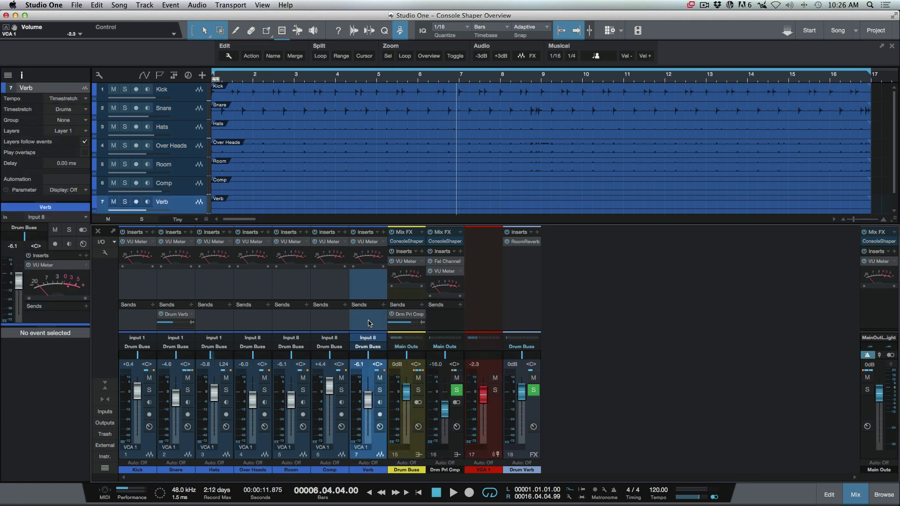
pyautogui.keyDown('shift'); pyautogui.click(129, 323); pyautogui.keyUp('shift')
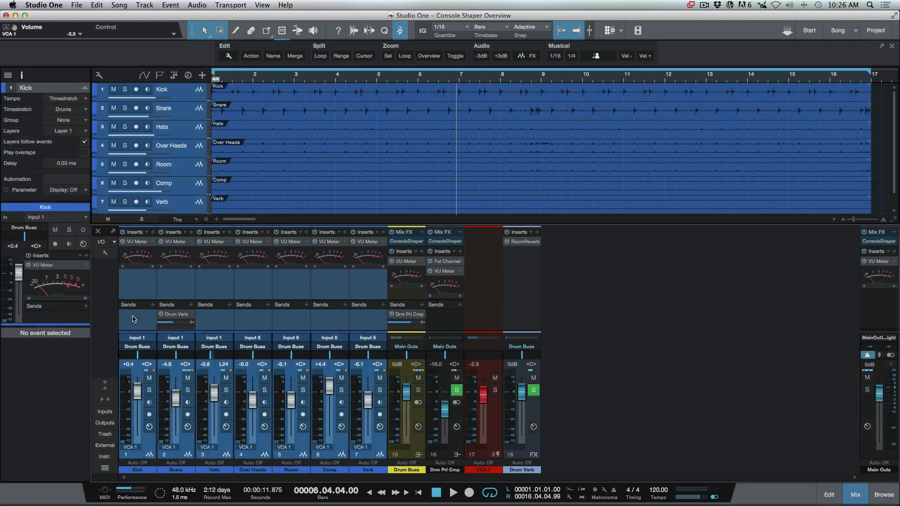
# - Open the Drum Buss Console Shaper again, turn its Drive down slightly, and close it
pyautogui.click(402, 242)
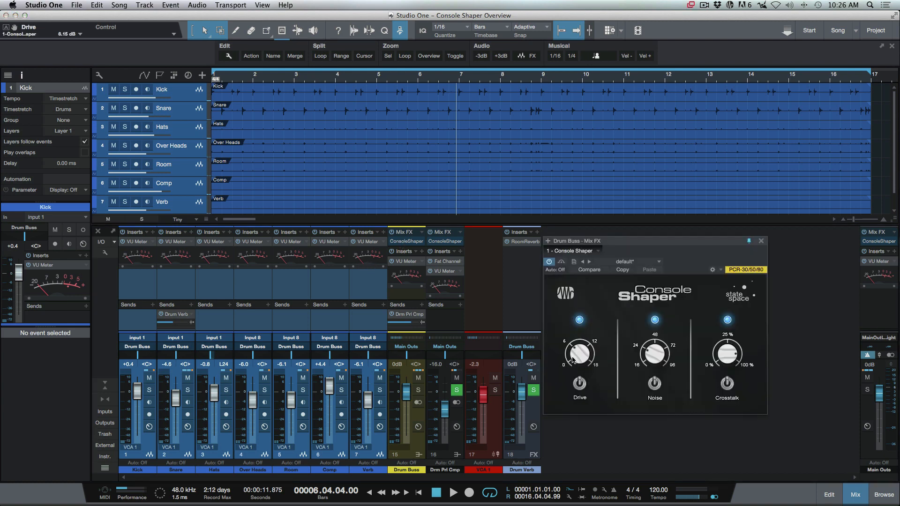
pyautogui.moveTo(572, 363); pyautogui.dragTo(572, 371)
pyautogui.click(761, 242)
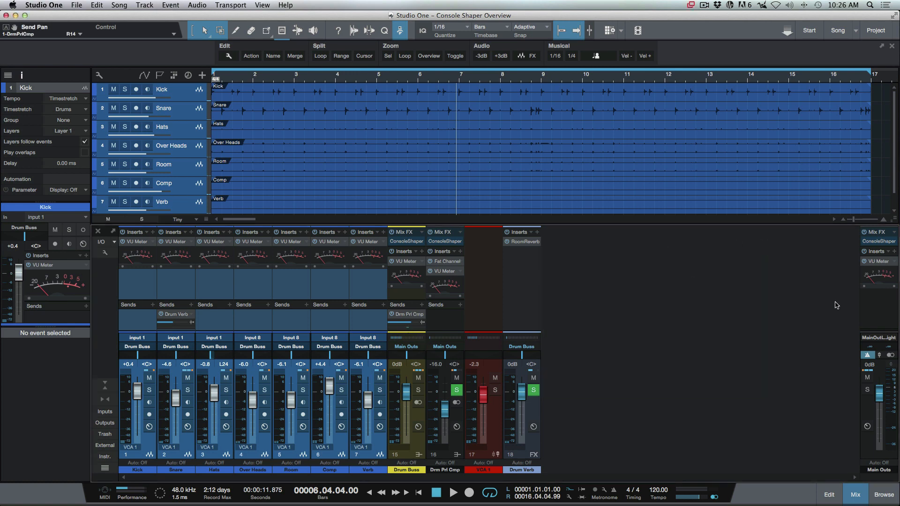
# - Set the Drive of the Main Outs Console Shaper to 2.70 dB and close its settings
pyautogui.click(882, 243)
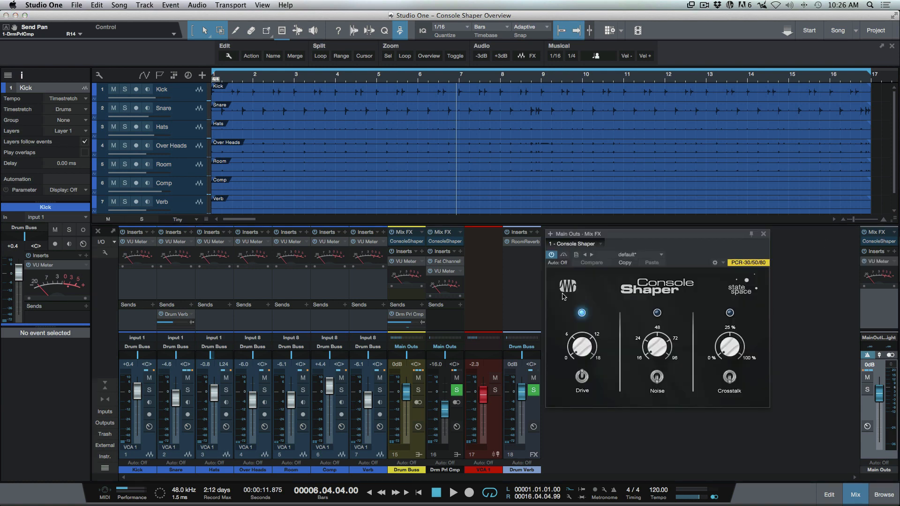
pyautogui.moveTo(583, 353); pyautogui.dragTo(584, 338)
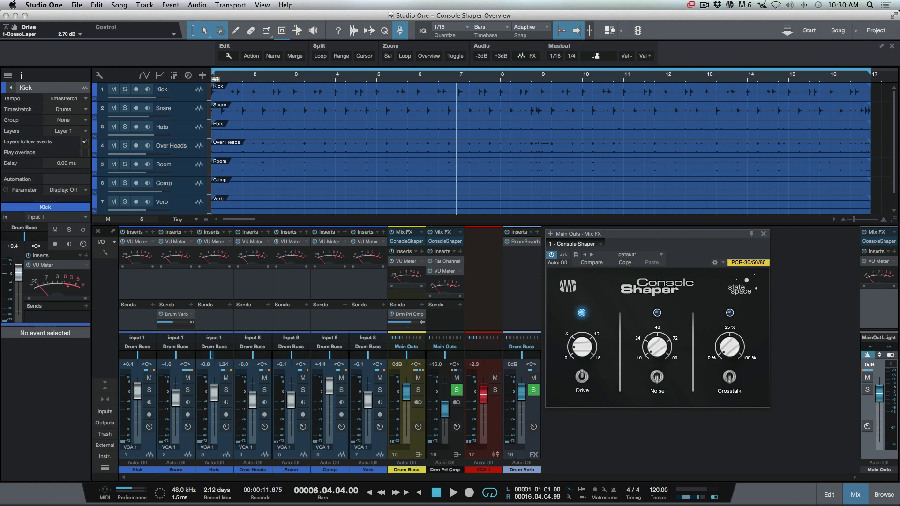
pyautogui.press('super+Tab')
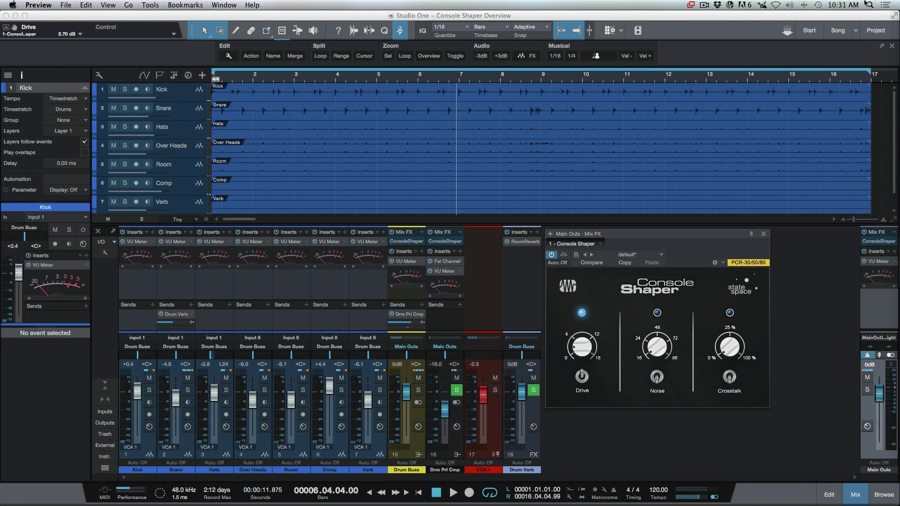
pyautogui.click(764, 234)
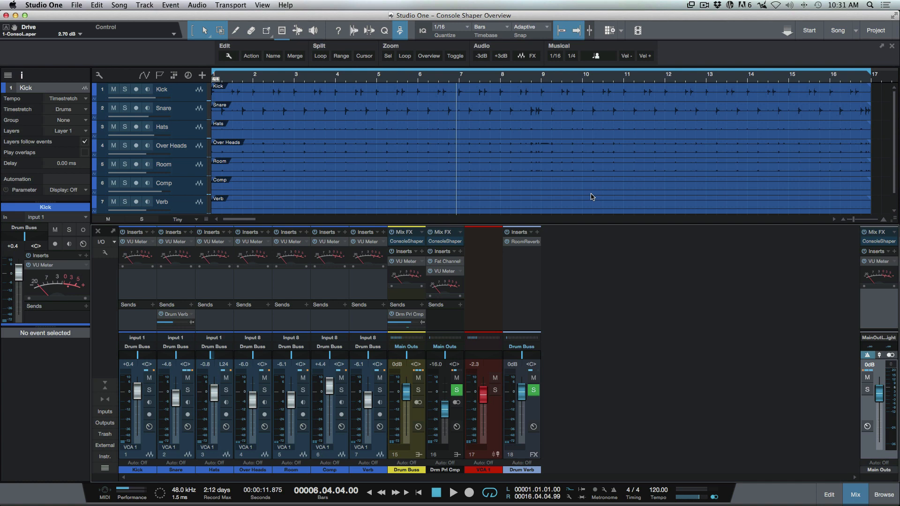
# - Select the Kick track, pull the VCA 1 fader down to -10.0 dB, and bring it up to -4.4 dB
pyautogui.click(181, 101)
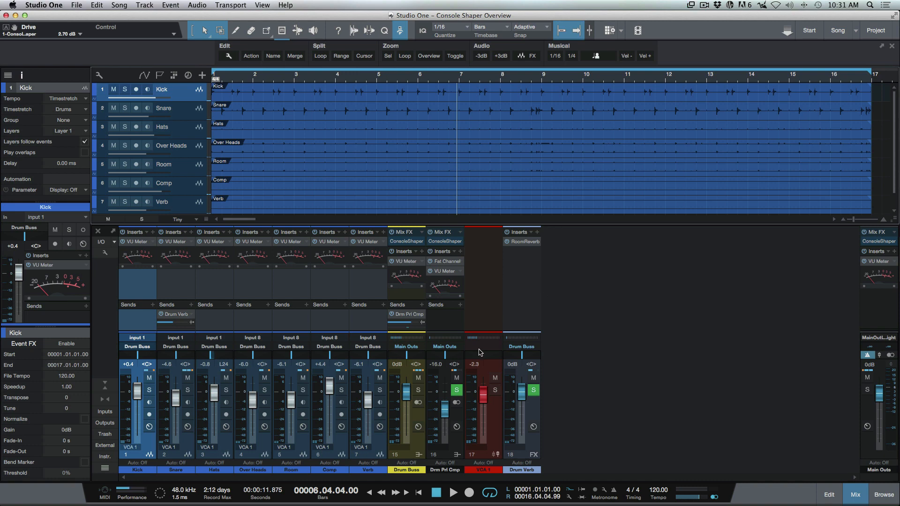
pyautogui.moveTo(486, 404); pyautogui.dragTo(485, 411)
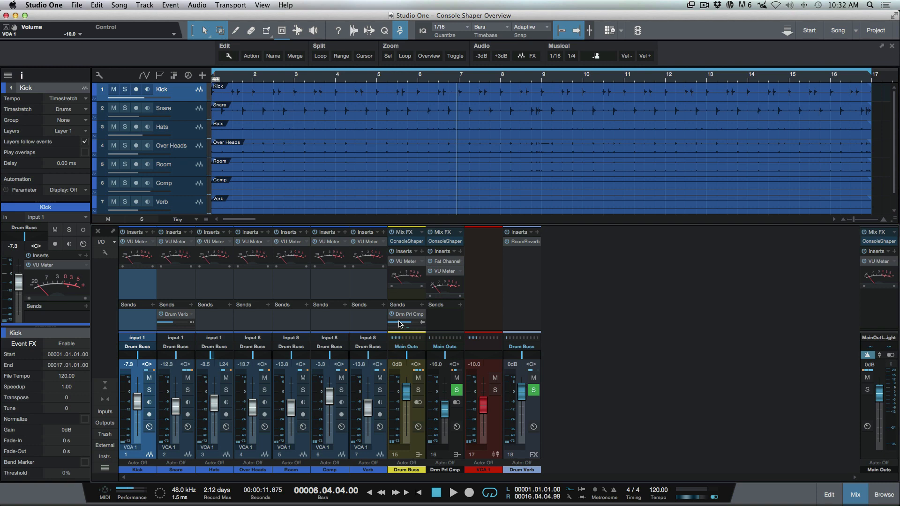
pyautogui.moveTo(480, 406); pyautogui.dragTo(484, 400)
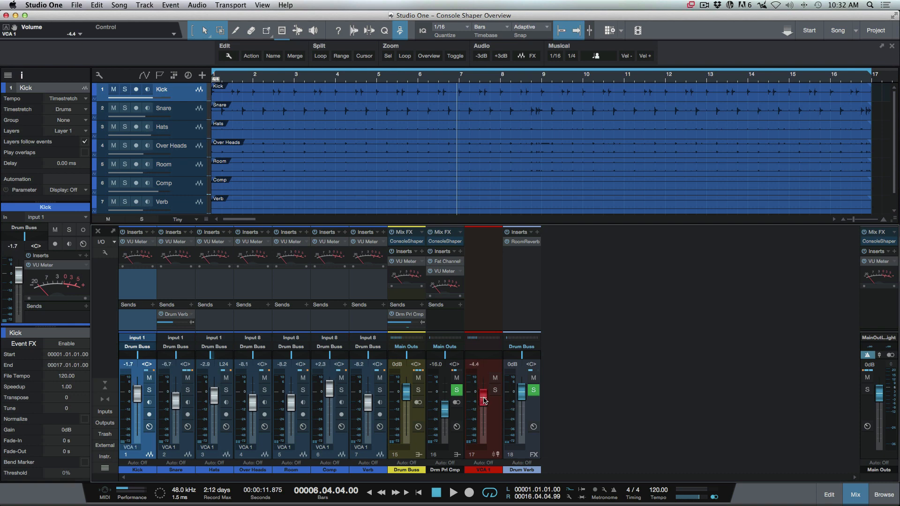
# - Enable linked show/hide of the track list and console in the console options
pyautogui.click(104, 253)
pyautogui.click(100, 333)
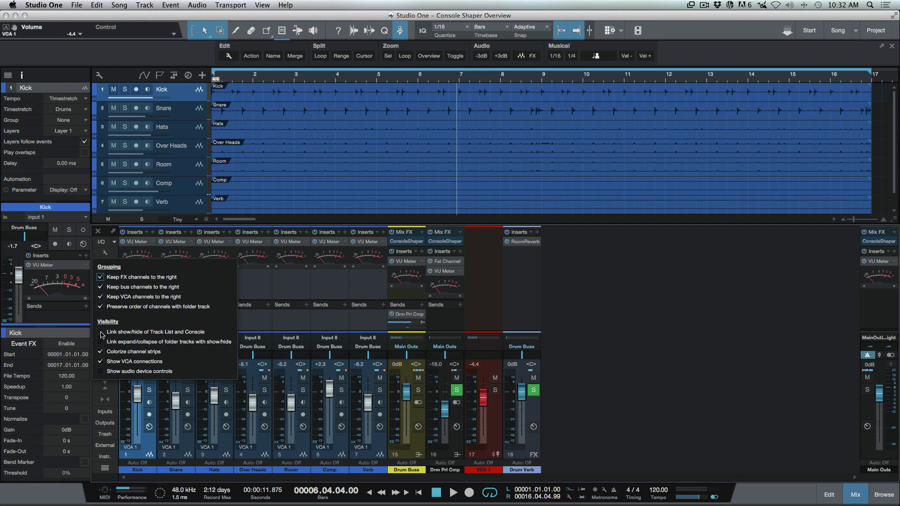
pyautogui.click(498, 363)
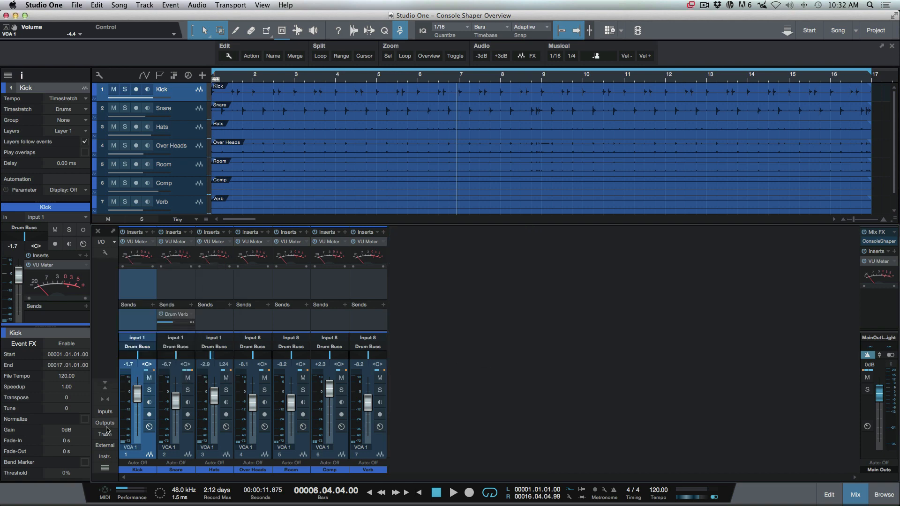
# - Open the console's channel list and show the hidden VCA 1 and Drum Verb channels
pyautogui.click(104, 468)
pyautogui.click(138, 360)
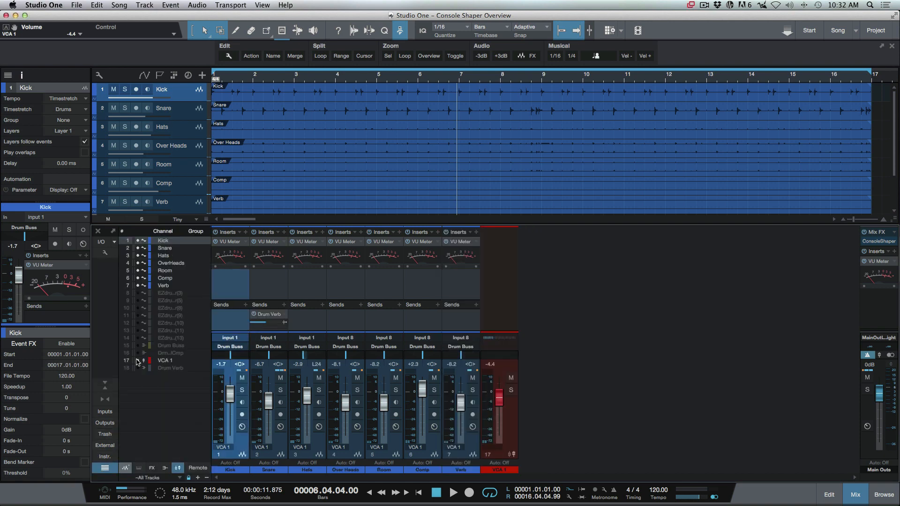
pyautogui.click(137, 368)
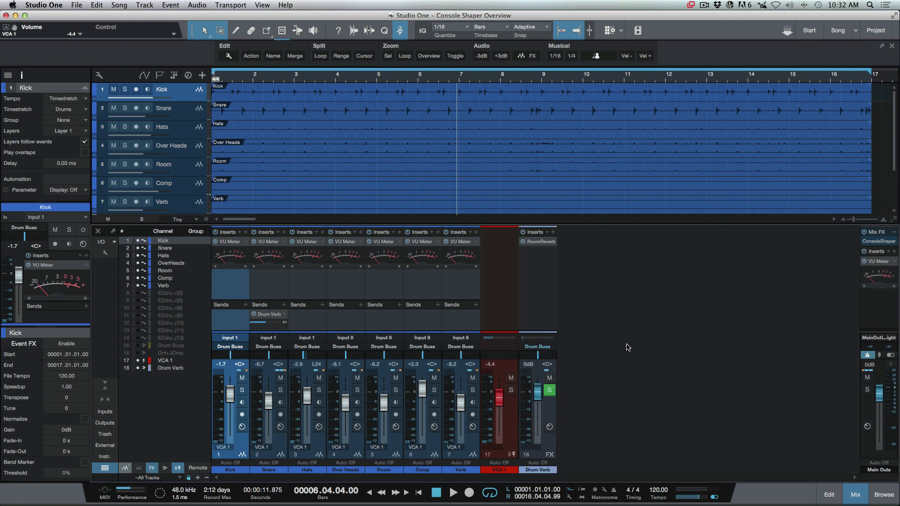
# - Hide the console and enlarge the arrangement tracks to Normal height
pyautogui.press('F3')
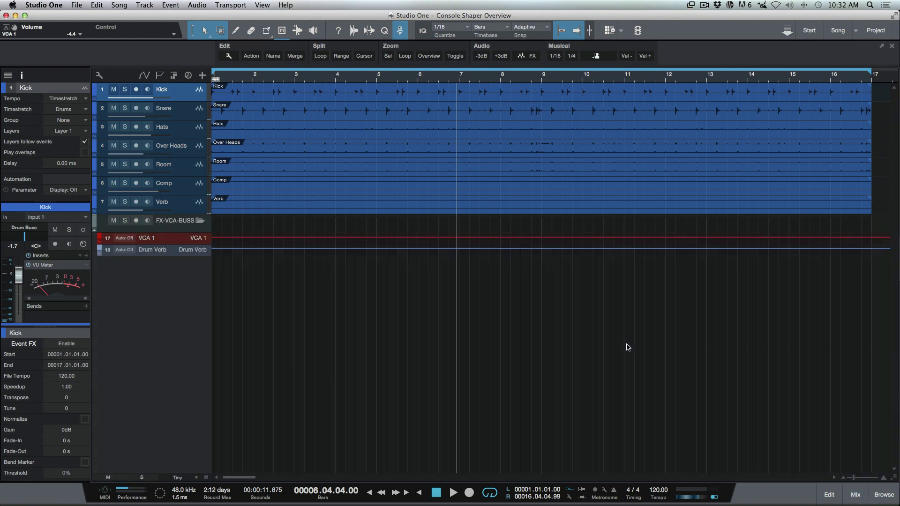
pyautogui.hotkey('shift', 'e')
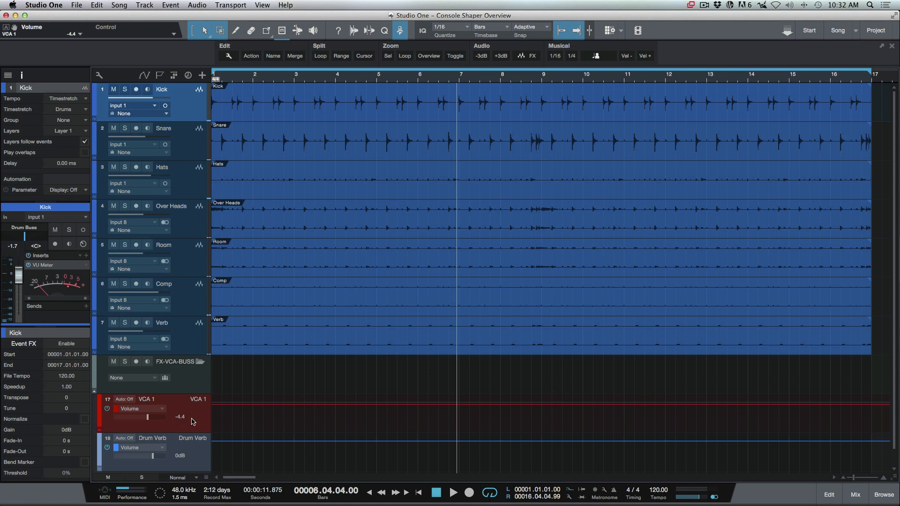
# - Examine the advanced Automation preferences, including the automatic creation of automation tracks for channels
pyautogui.press('super+comma')
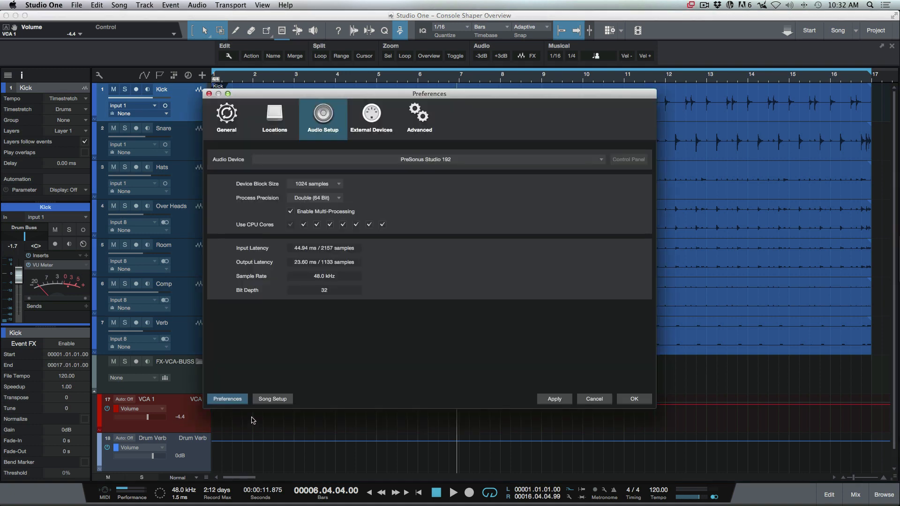
pyautogui.click(227, 113)
pyautogui.click(262, 155)
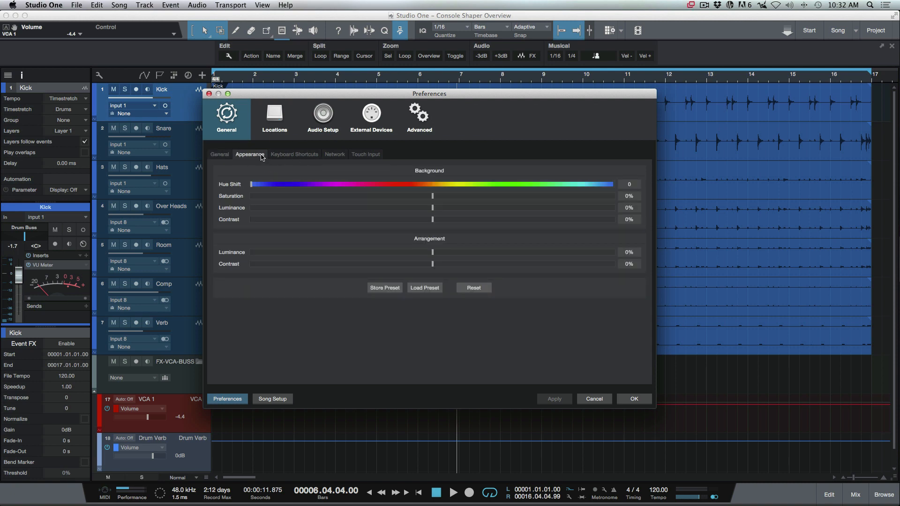
pyautogui.click(318, 121)
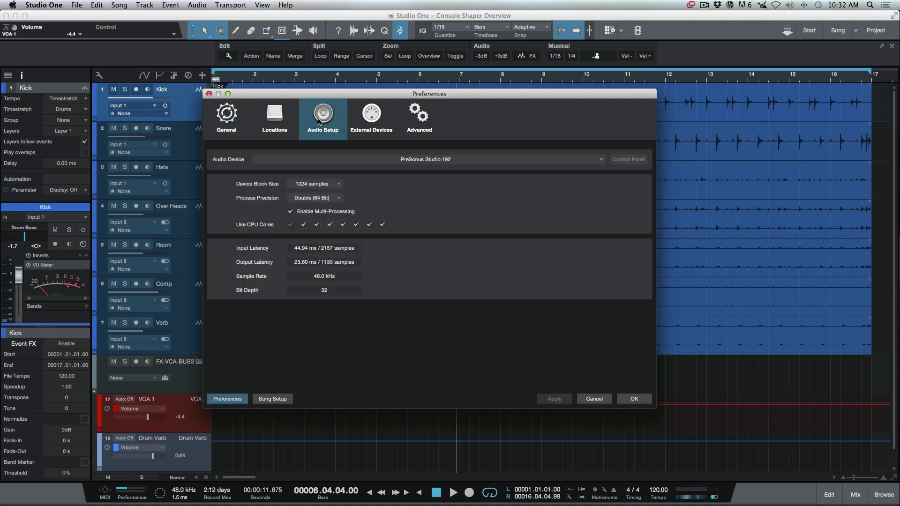
pyautogui.click(424, 122)
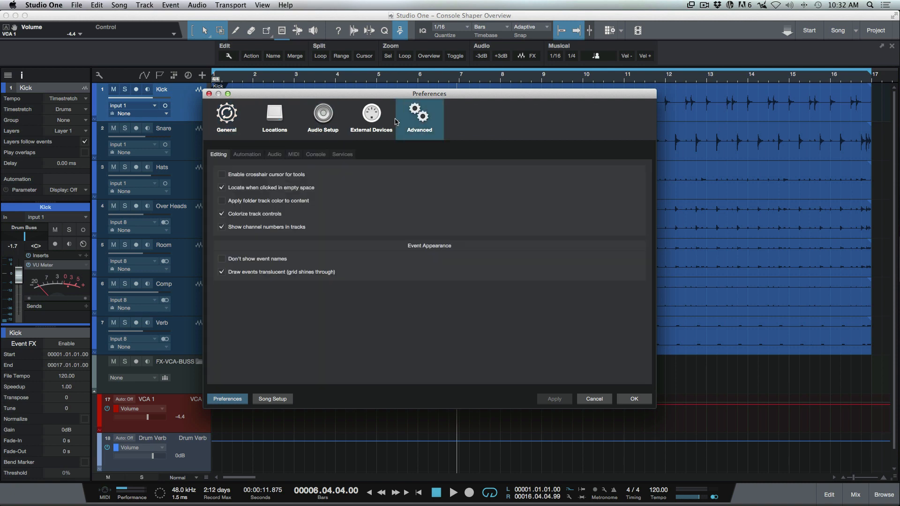
pyautogui.click(260, 154)
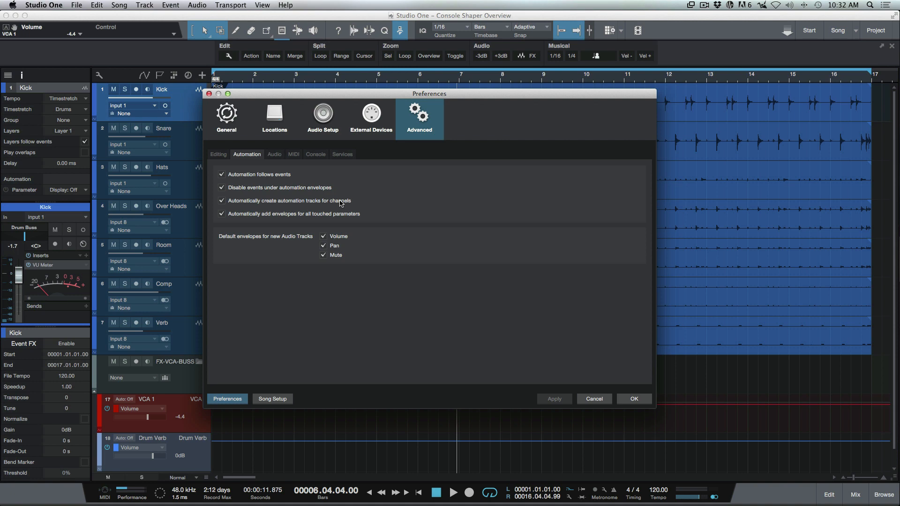
pyautogui.click(635, 398)
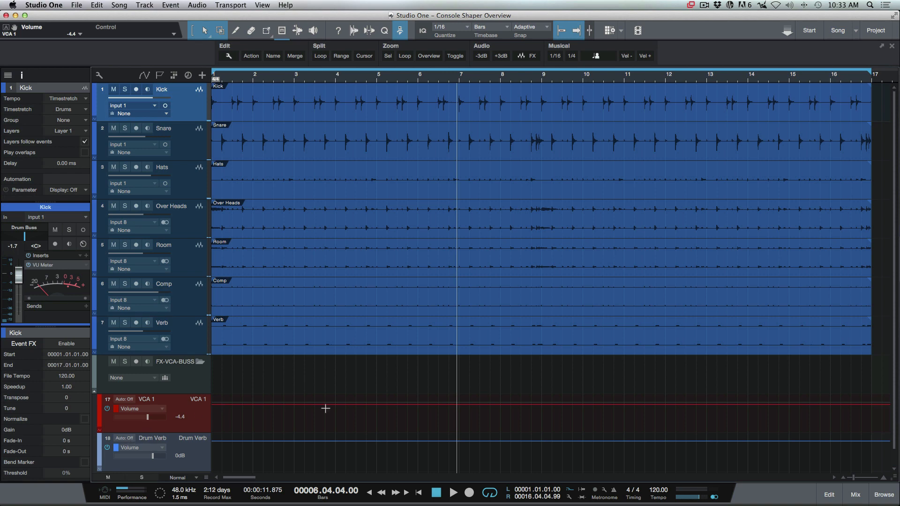
# - Select the Kick through Verb tracks, show track automation, and display the Kick track's Volume envelope
pyautogui.keyDown('shift'); pyautogui.click(187, 345); pyautogui.keyUp('shift')
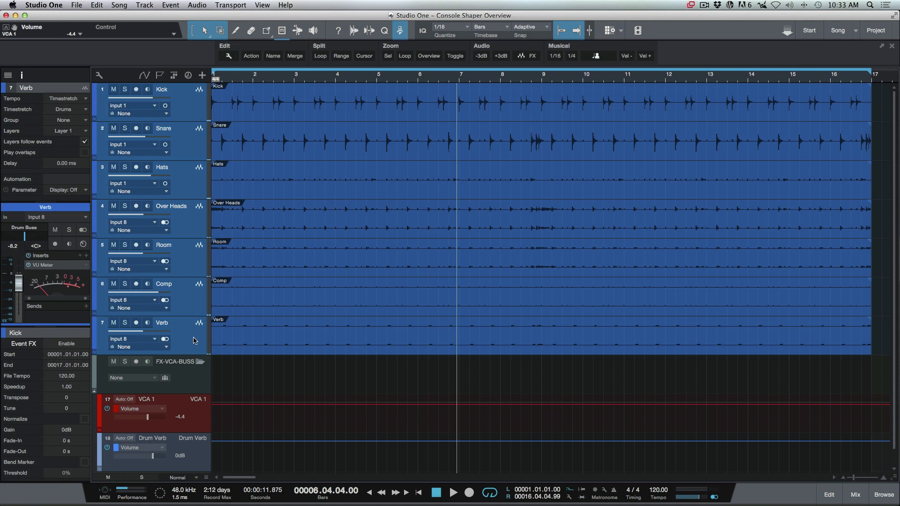
pyautogui.press('a')
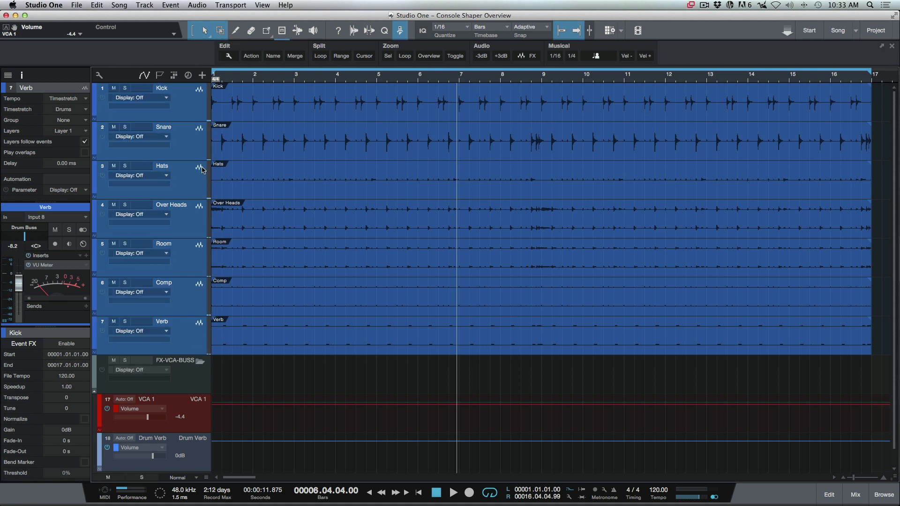
pyautogui.click(160, 98)
pyautogui.click(160, 116)
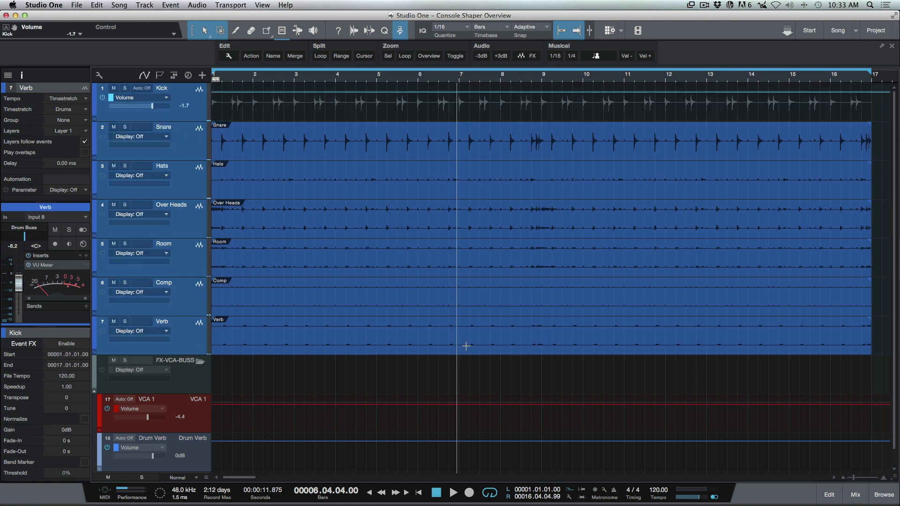
# - Lower the VCA 1 volume automation over a range from about bar 3.2 to bar 5.7
pyautogui.moveTo(304, 410); pyautogui.dragTo(407, 422)
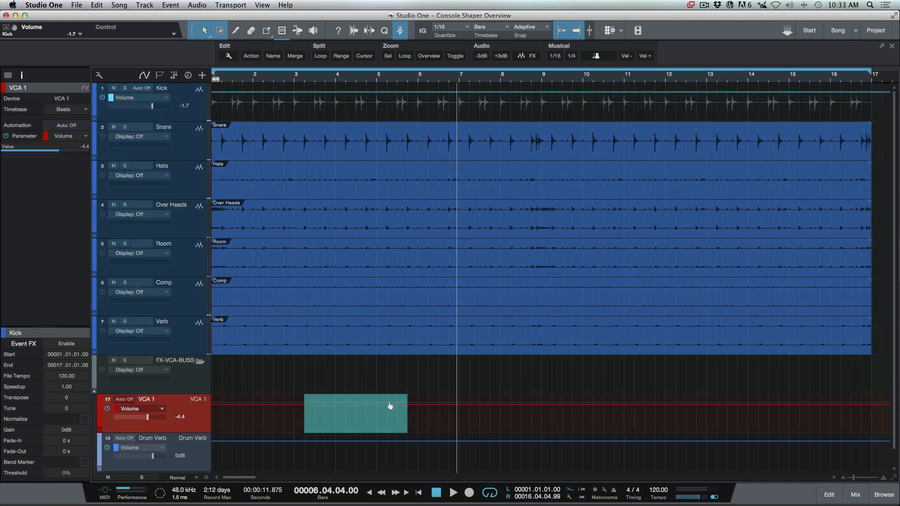
pyautogui.moveTo(360, 398); pyautogui.dragTo(360, 404)
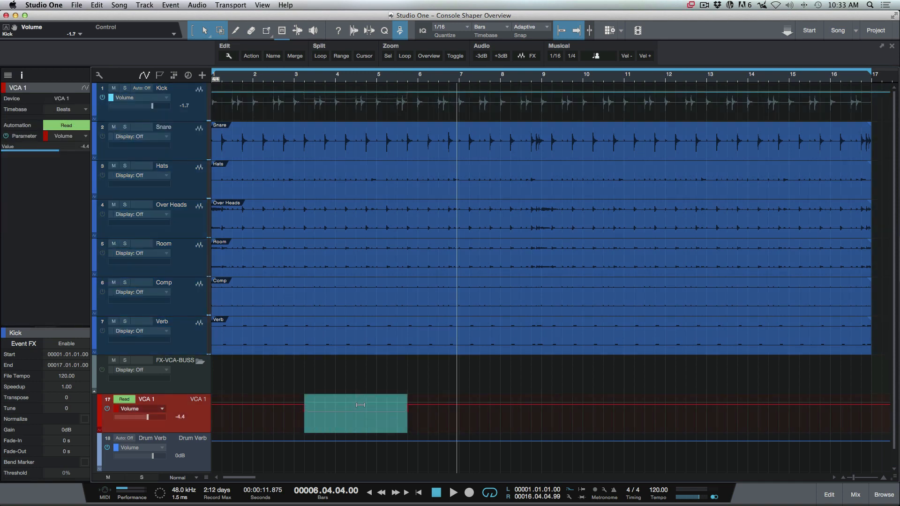
# - Enlarge the Kick track and shape a curved volume drop on its envelope between about bar 4.2 and bar 5.4
pyautogui.click(186, 98)
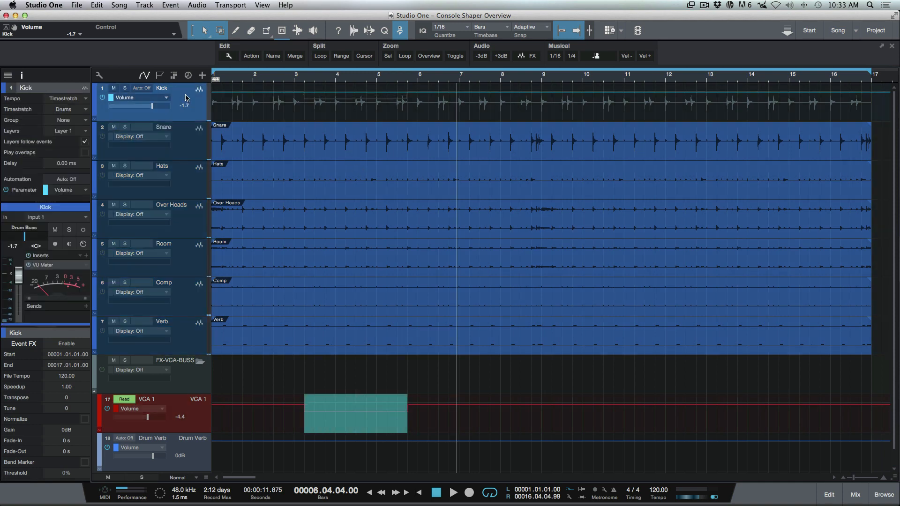
pyautogui.press('z')
pyautogui.press('w')
pyautogui.press('w')
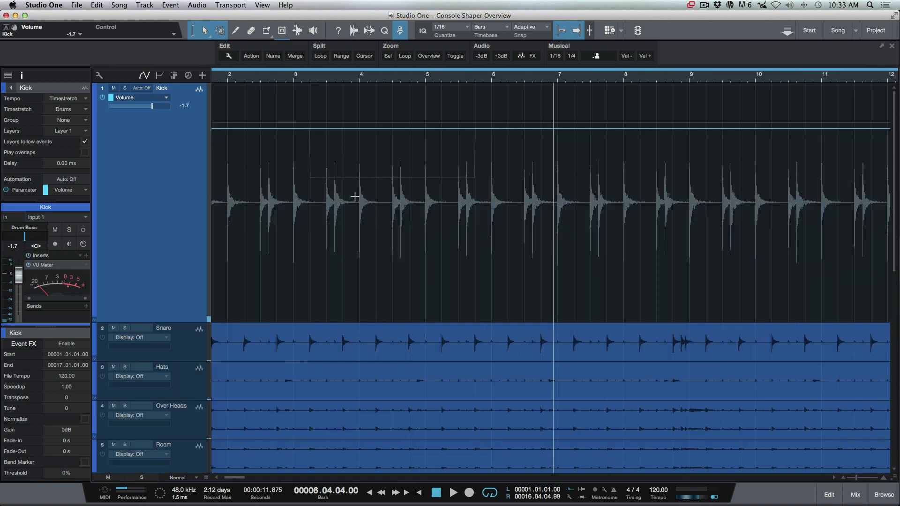
pyautogui.click(378, 130)
pyautogui.click(455, 129)
pyautogui.moveTo(455, 129); pyautogui.dragTo(396, 144)
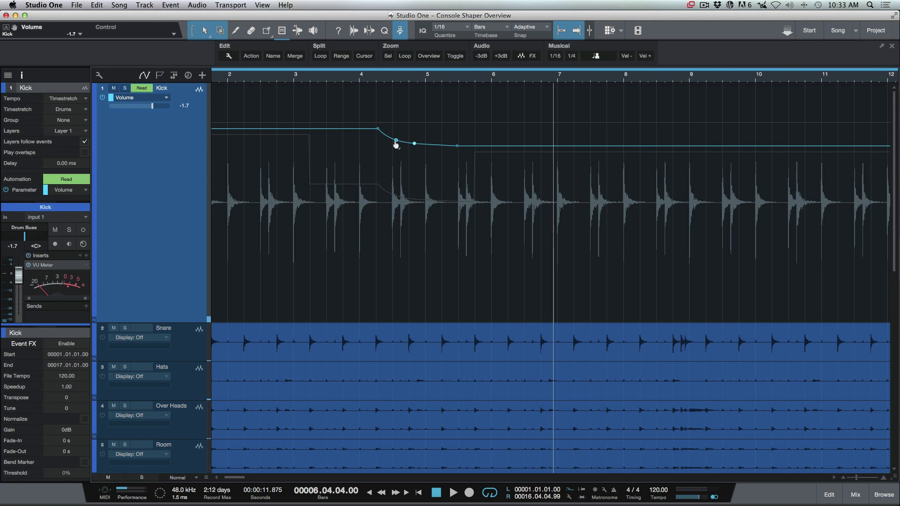
# - Return the Kick track to its former size, show the console below the arrangement, and shrink the tracks to Tiny height
pyautogui.hotkey('shift', 'z')
pyautogui.click(395, 143)
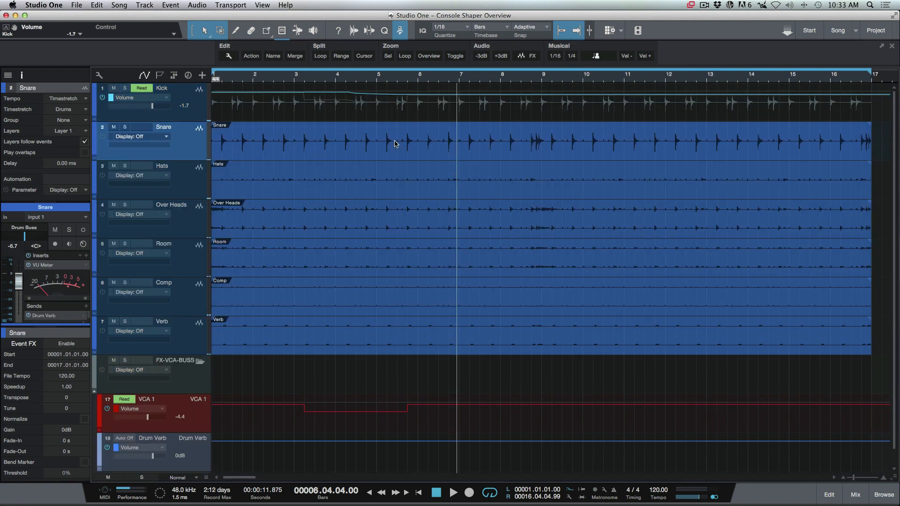
pyautogui.press('F3')
pyautogui.hotkey('alt', 'z')
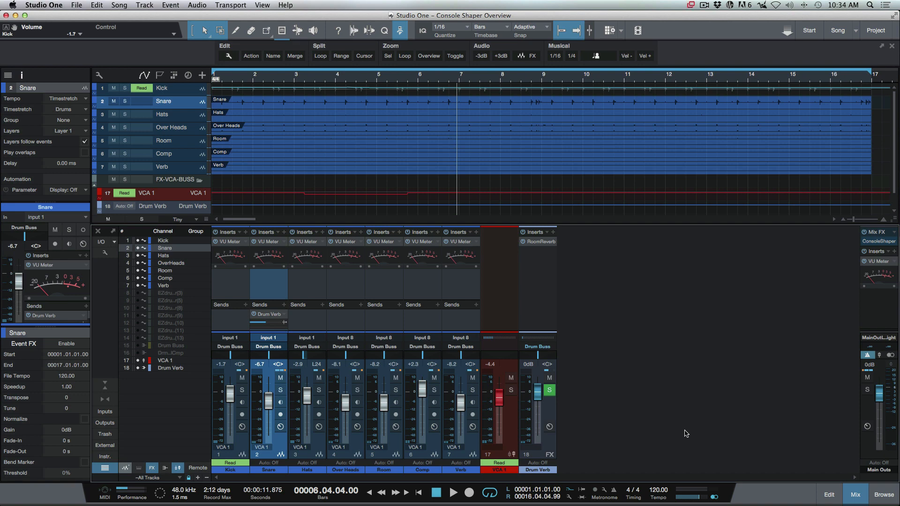
# - Switch to the Large VCA Session Example song and collapse the VOX folder's channels in its console
pyautogui.click(855, 30)
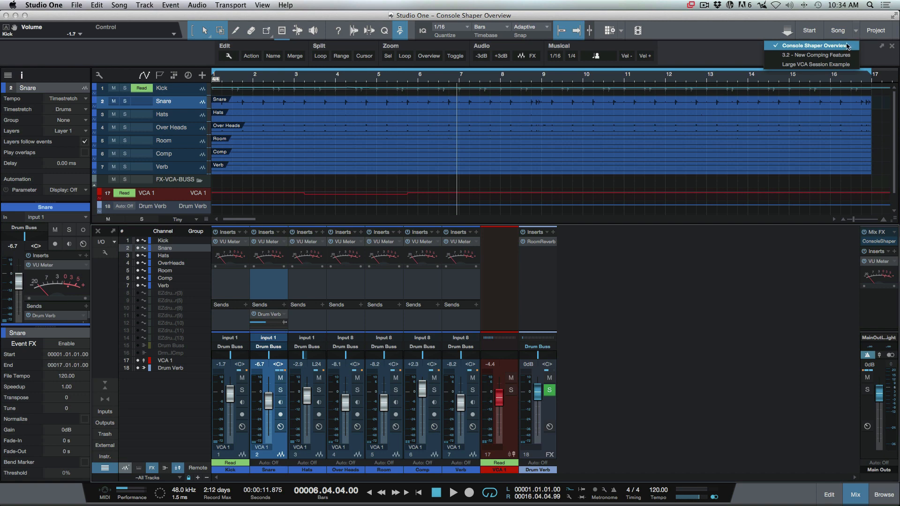
pyautogui.click(831, 64)
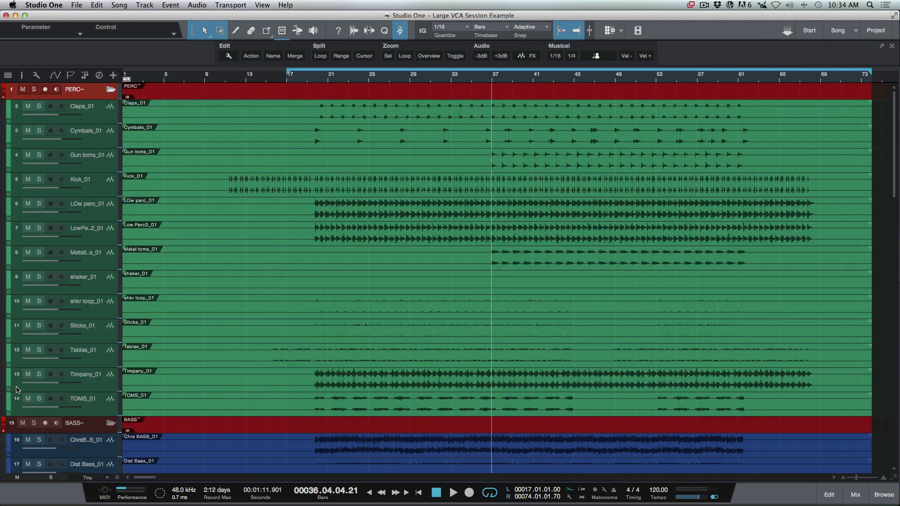
pyautogui.press('F3')
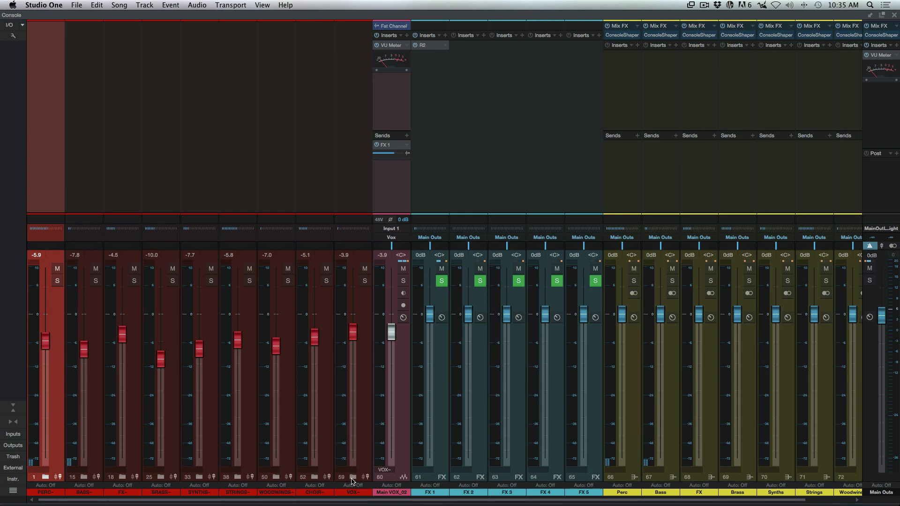
pyautogui.click(352, 478)
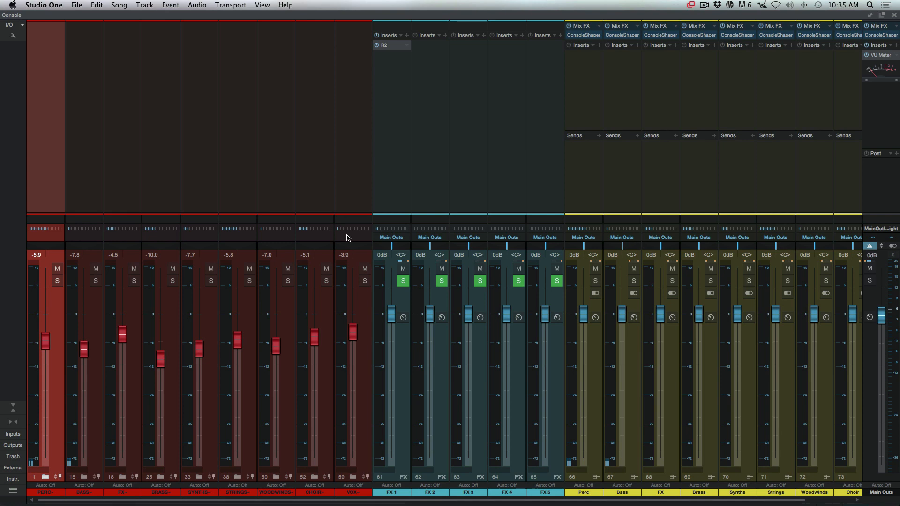
# - Look over the console's channel list, close the list, and return to the arrangement
pyautogui.click(13, 490)
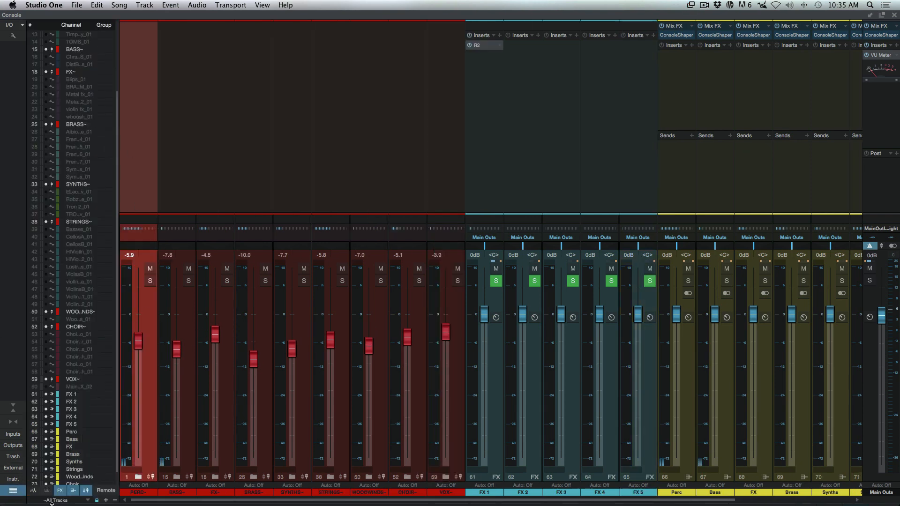
pyautogui.click(13, 491)
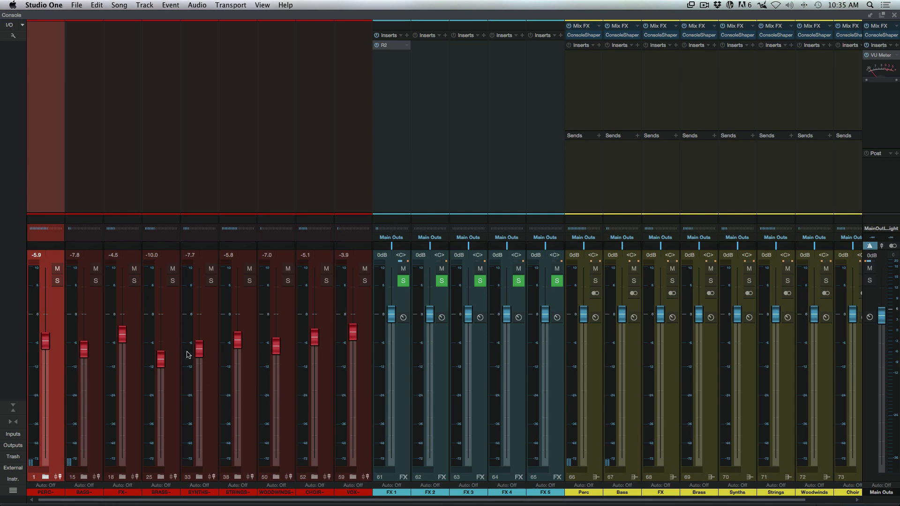
pyautogui.press('F3')
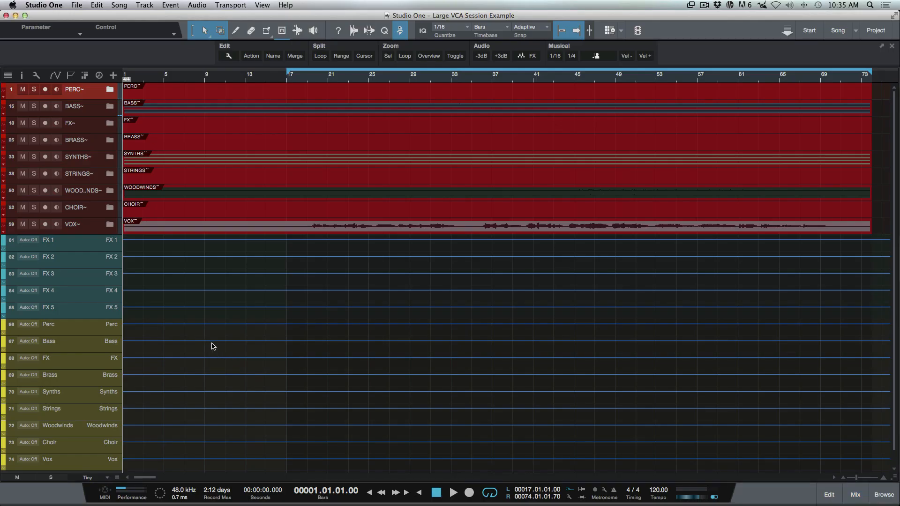
# - Expand and collapse the PERC and BASS folder tracks to view the tracks inside
pyautogui.click(111, 90)
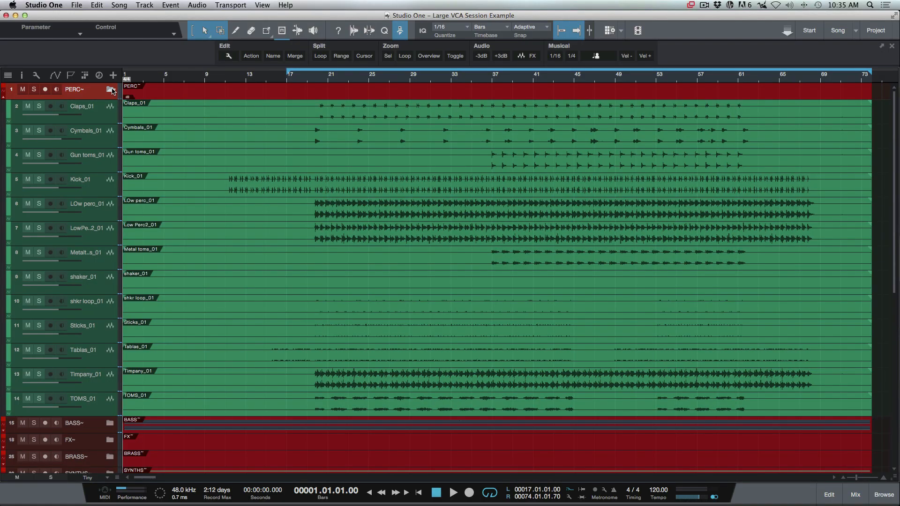
pyautogui.click(110, 90)
pyautogui.click(110, 106)
pyautogui.click(110, 107)
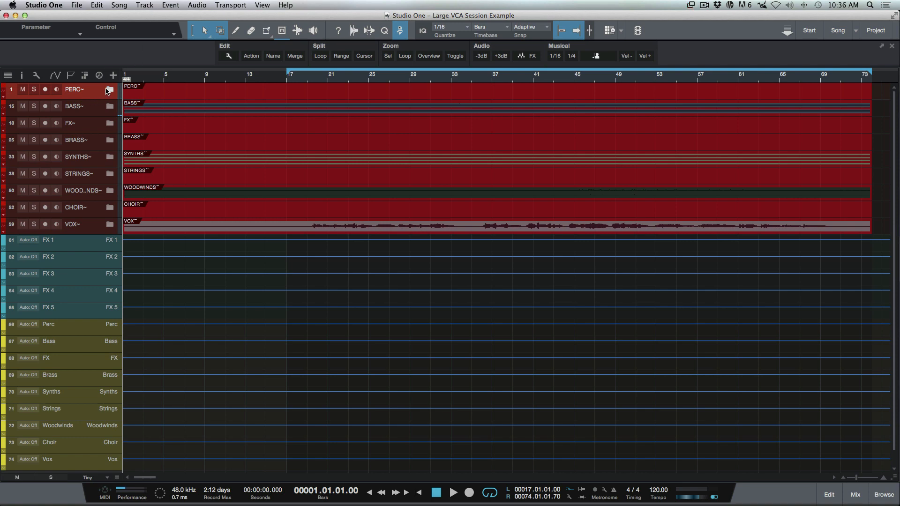
# - Enlarge the tracks to Medium height and show the Volume automation of the VCA folder tracks
pyautogui.rightClick(90, 92)
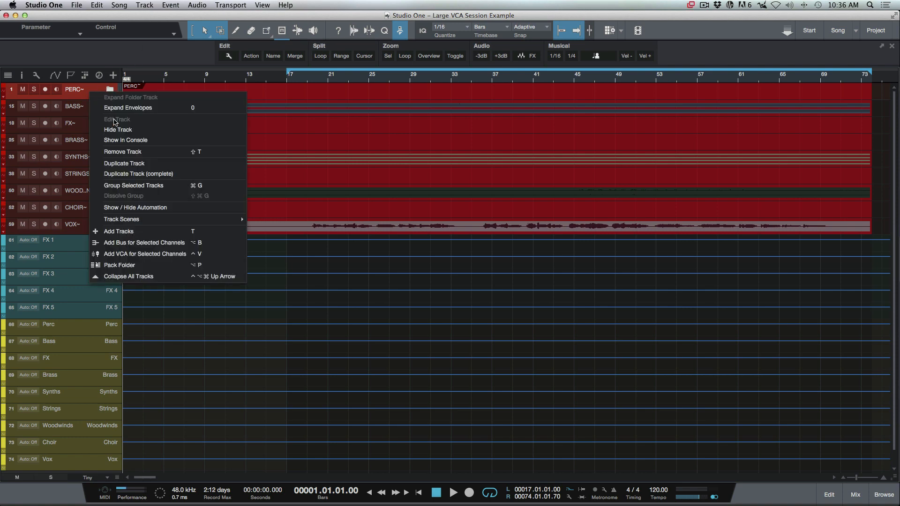
pyautogui.click(73, 90)
pyautogui.hotkey('shift', 'e')
pyautogui.hotkey('shift', 'e')
pyautogui.hotkey('shift', 'e')
pyautogui.hotkey('shift', 'e')
pyautogui.hotkey('shift', 'e')
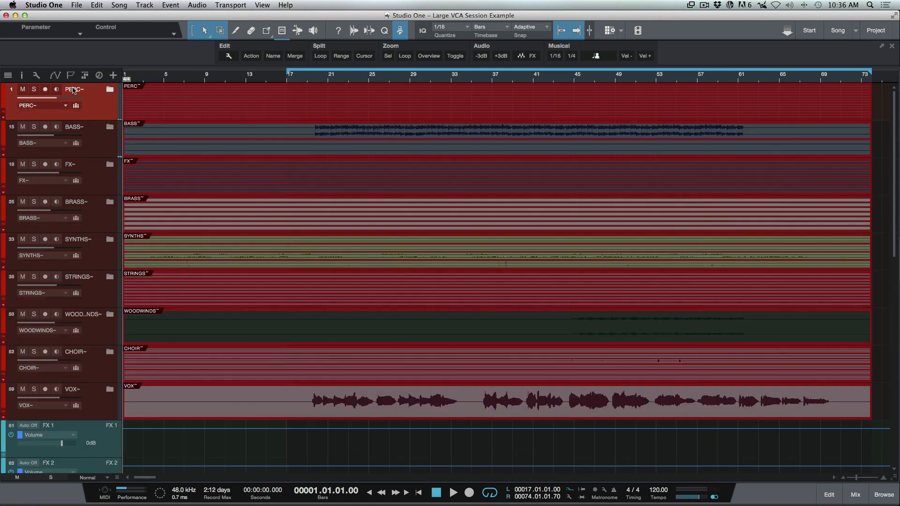
pyautogui.press('a')
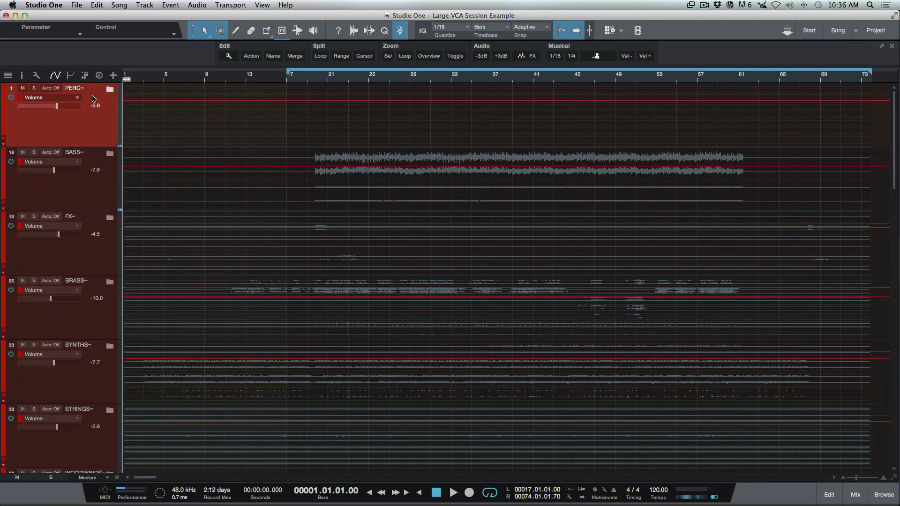
# - Examine the PERC folder's track commands, including Merge VCA Automation, and view its contained tracks
pyautogui.rightClick(83, 130)
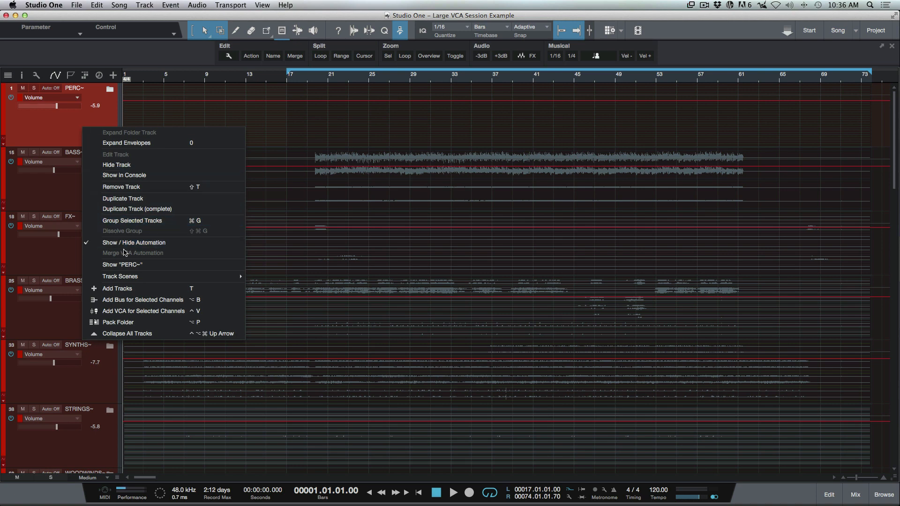
pyautogui.click(55, 136)
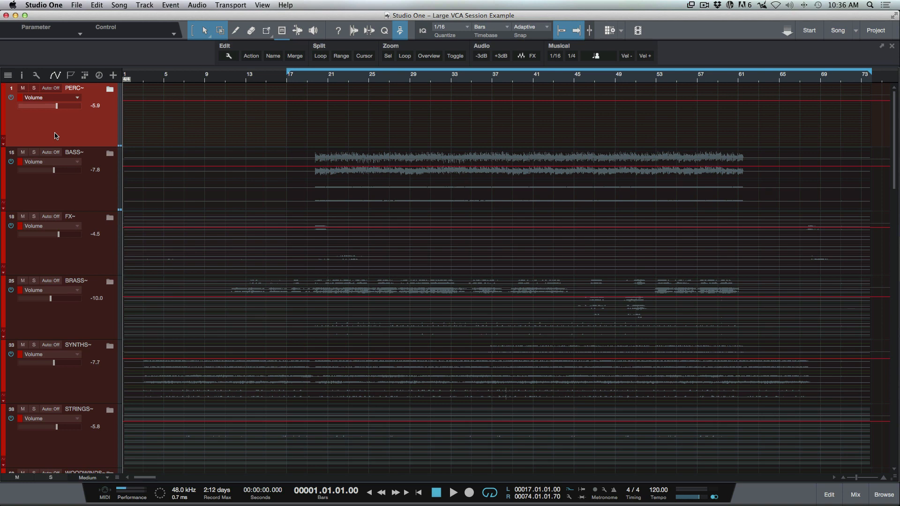
pyautogui.click(111, 89)
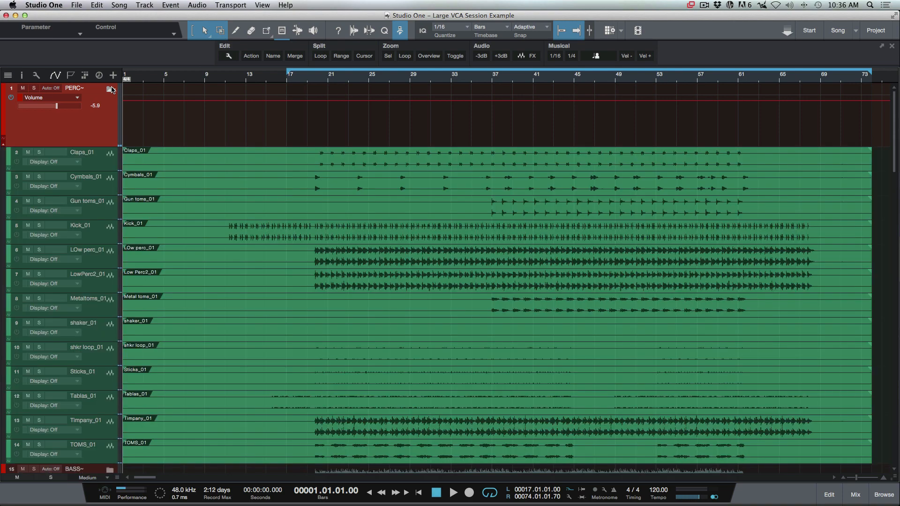
pyautogui.click(111, 90)
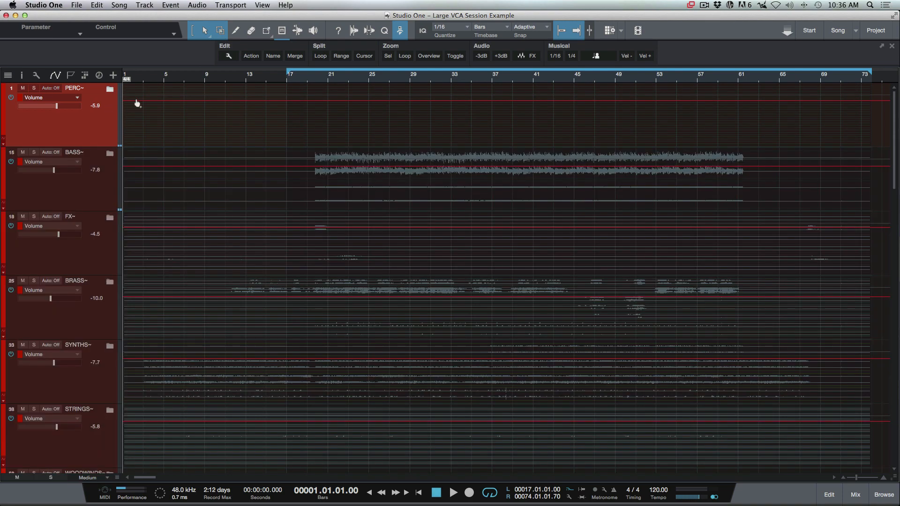
# - Show the inspector for the PERC folder track and view the bus and VCA channels it can be assigned to
pyautogui.press('F4')
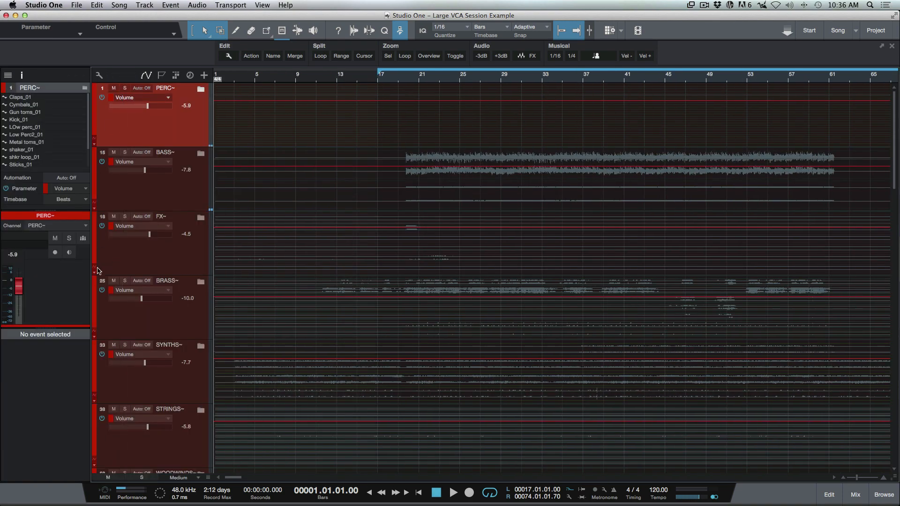
pyautogui.click(87, 227)
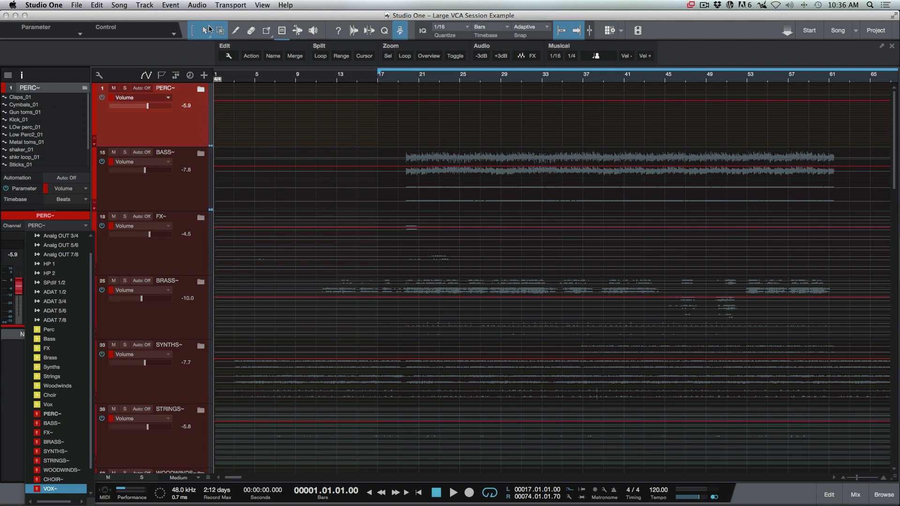
pyautogui.click(209, 16)
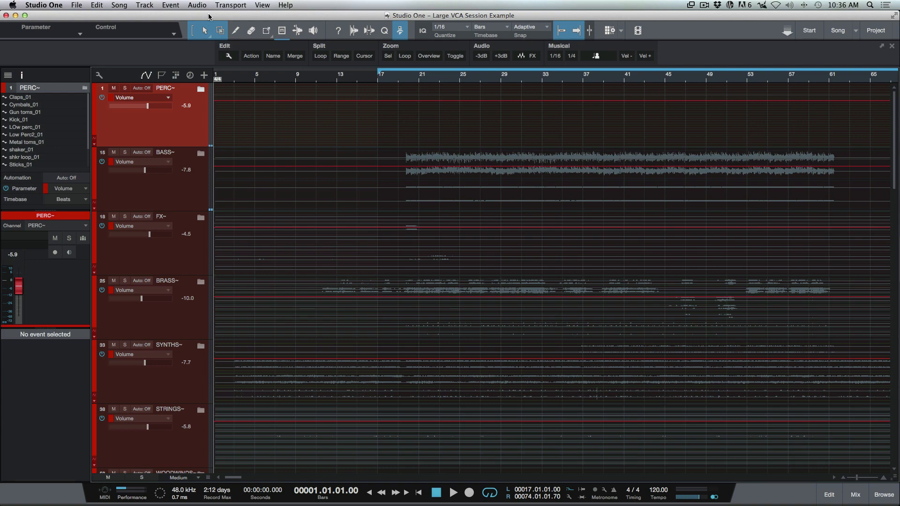
# - Expand and collapse the PERC folder in the arrangement and in the full-size console to view its contained tracks and channels
pyautogui.click(201, 92)
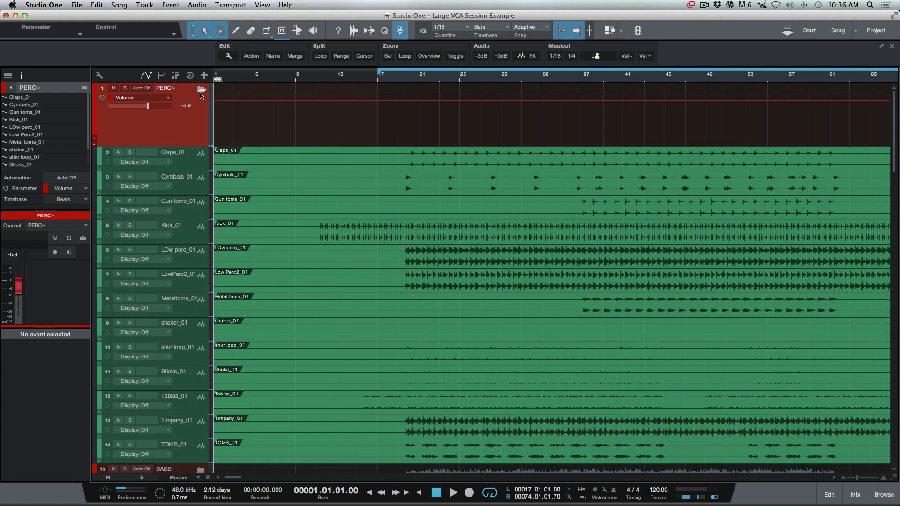
pyautogui.click(200, 93)
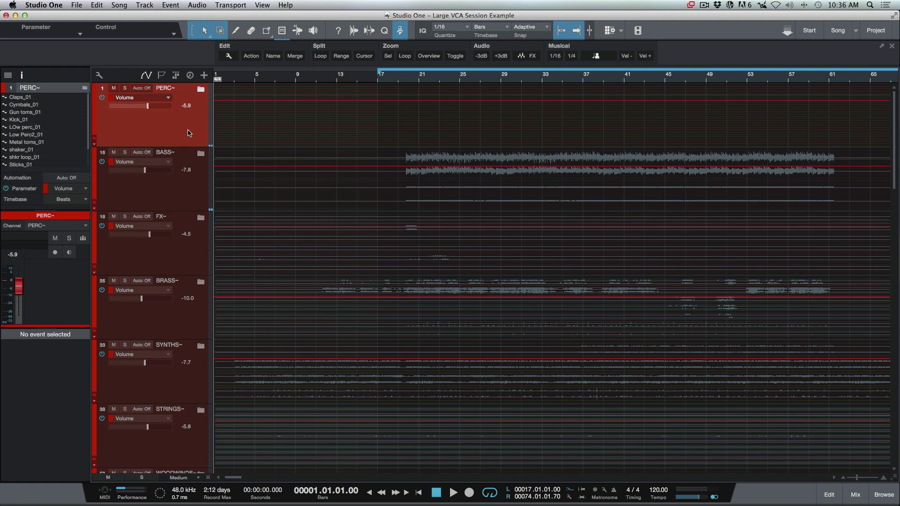
pyautogui.press('F3')
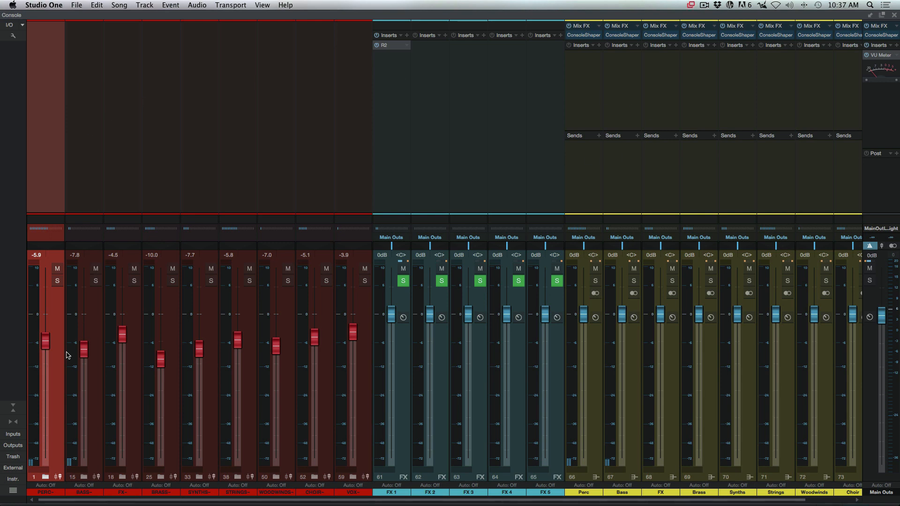
pyautogui.click(45, 477)
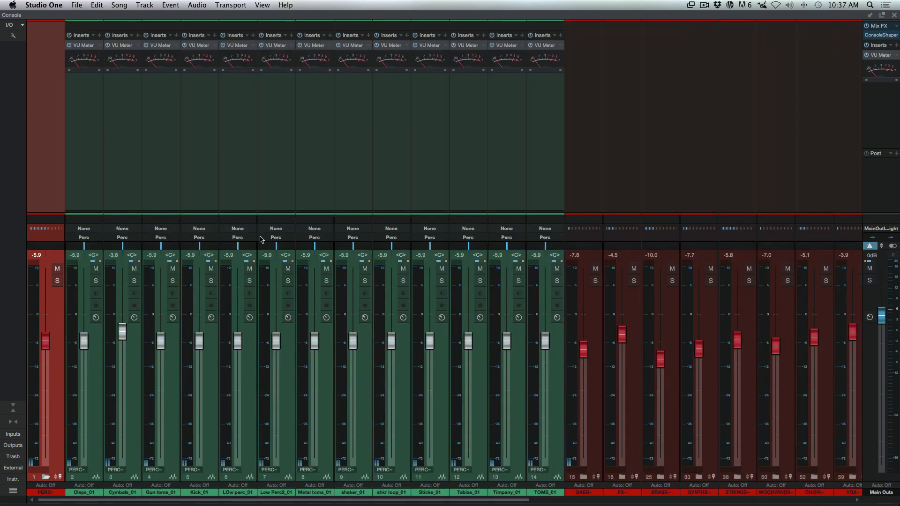
pyautogui.click(45, 477)
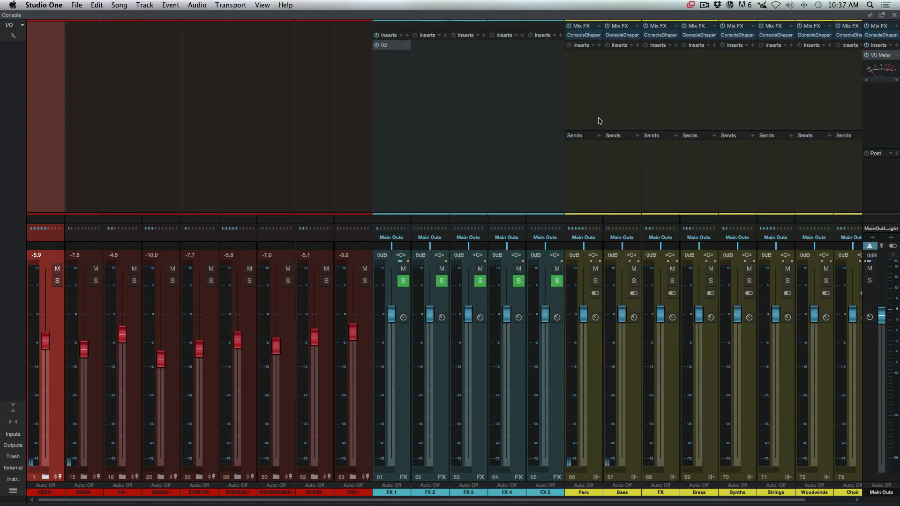
# - Review the Console Shaper settings on the Perc, Bass, FX, Brass and Synths buses, and expand and collapse the CHOIR folder channel
pyautogui.click(587, 35)
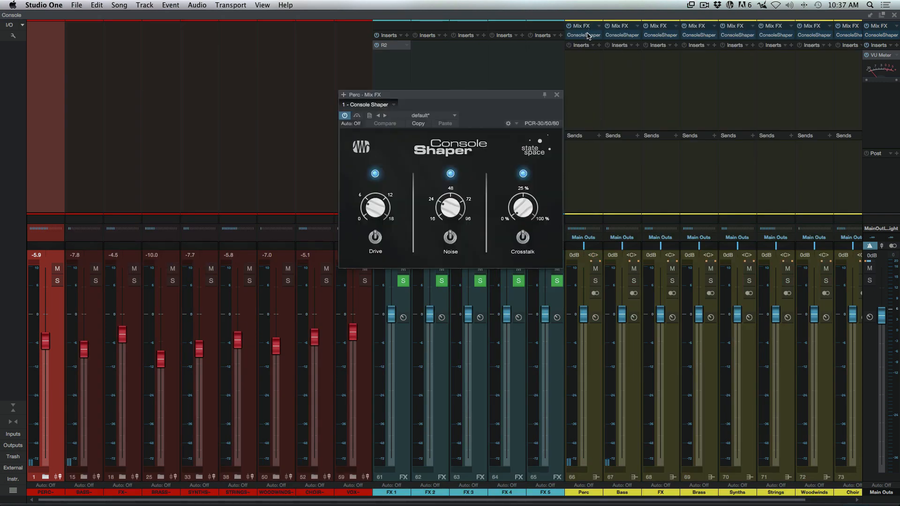
pyautogui.click(628, 35)
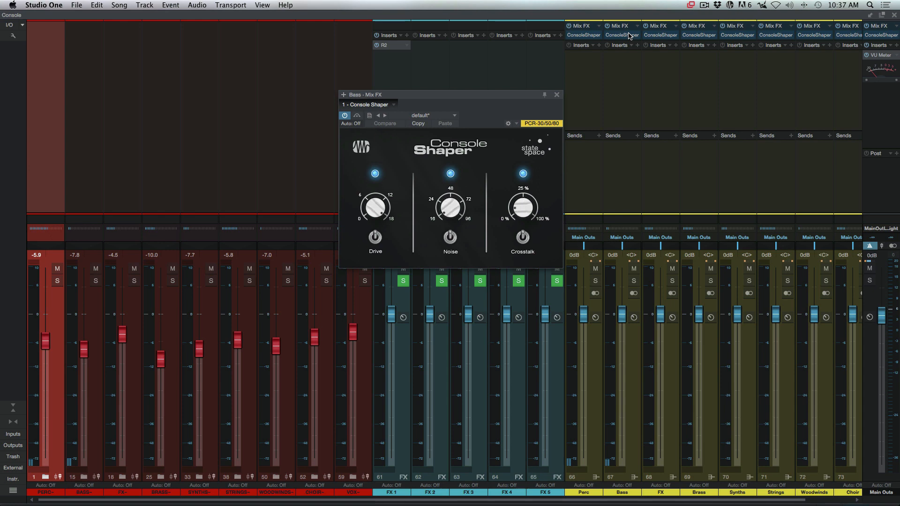
pyautogui.click(660, 36)
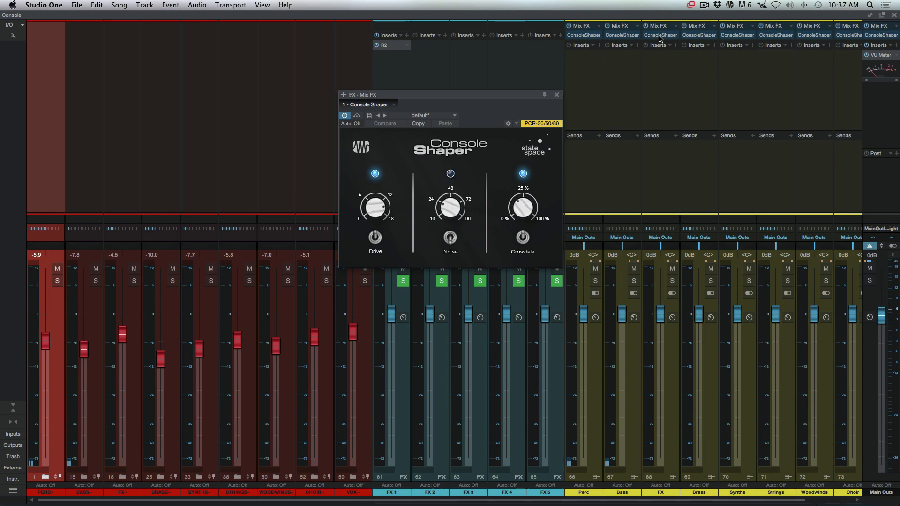
pyautogui.click(699, 36)
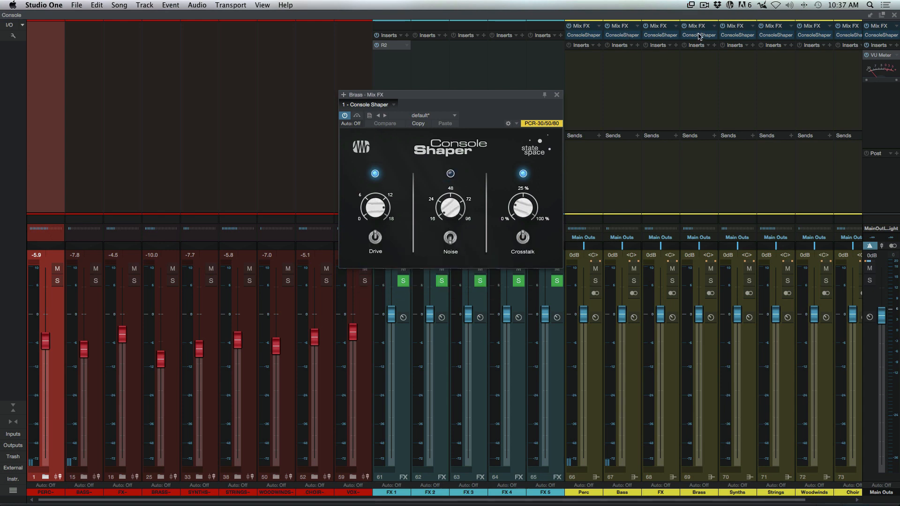
pyautogui.click(737, 35)
pyautogui.click(556, 95)
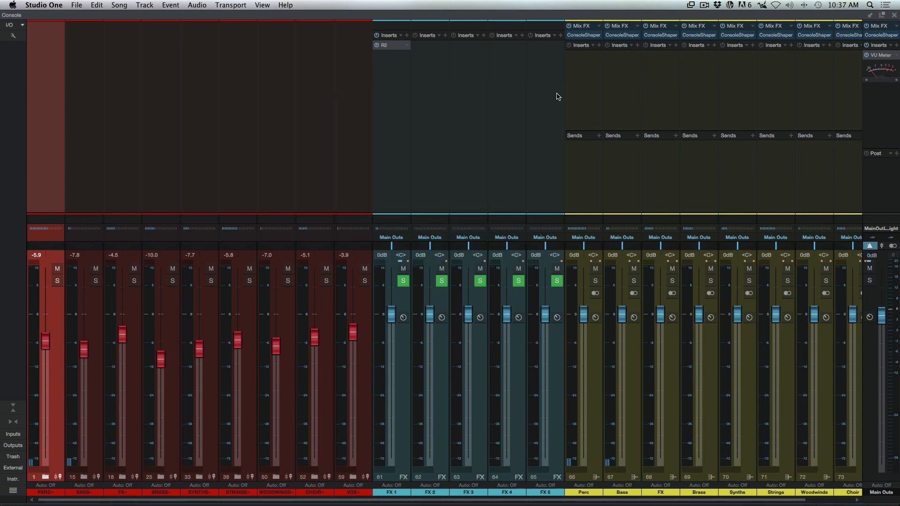
pyautogui.click(314, 477)
pyautogui.click(314, 477)
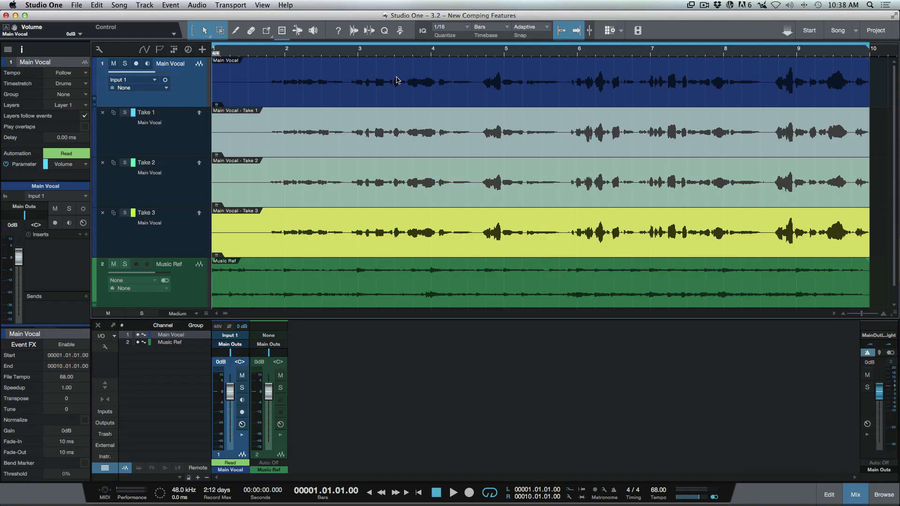
# - Unlink and relink the Arrow and Range tools
pyautogui.click(193, 32)
pyautogui.click(193, 32)
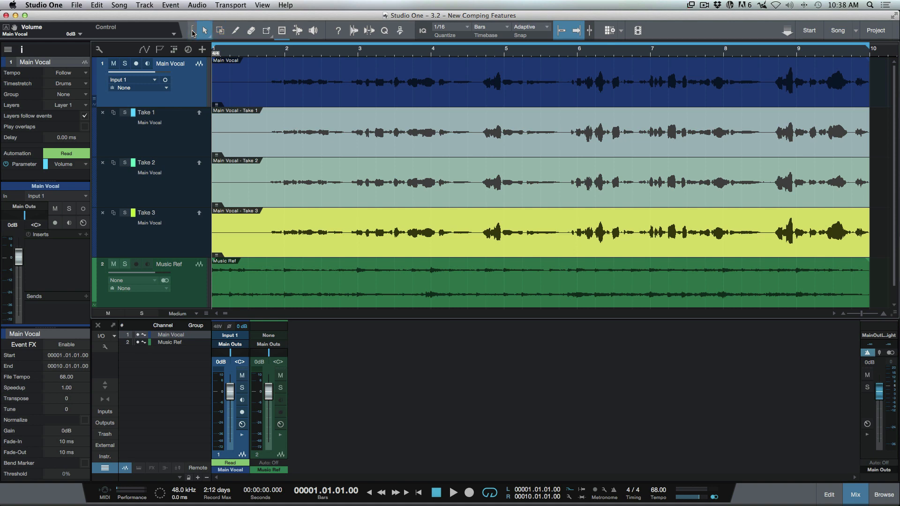
pyautogui.click(193, 32)
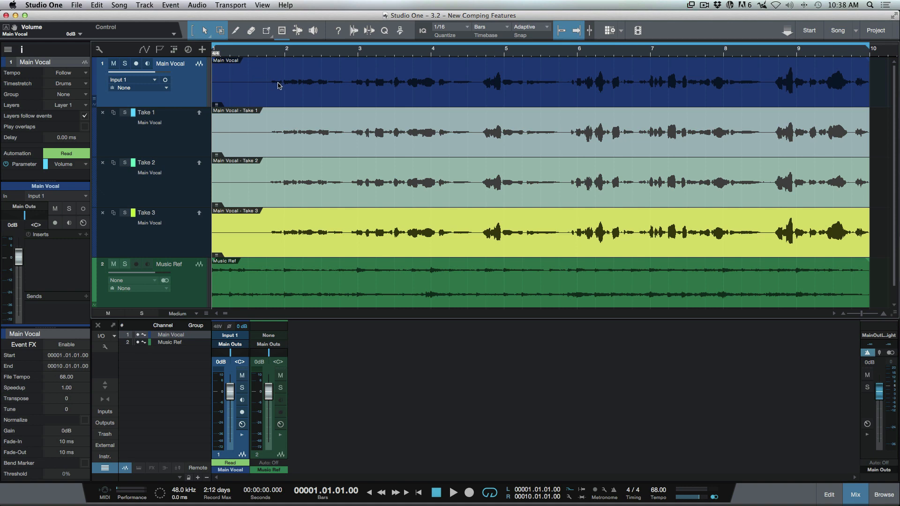
# - Enlarge the tracks to Large height and select a range on the Main Vocal event from about bar 2.6 to bar 4.7
pyautogui.hotkey('shift', 'e')
pyautogui.hotkey('shift', 'e')
pyautogui.hotkey('shift', 'e')
pyautogui.hotkey('shift', 'e')
pyautogui.hotkey('shift', 'e')
pyautogui.hotkey('shift', 'e')
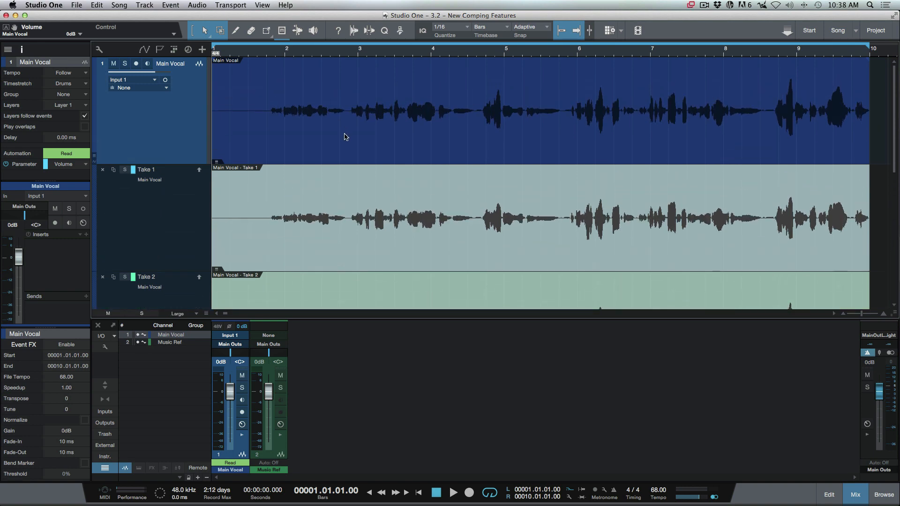
pyautogui.click(345, 139)
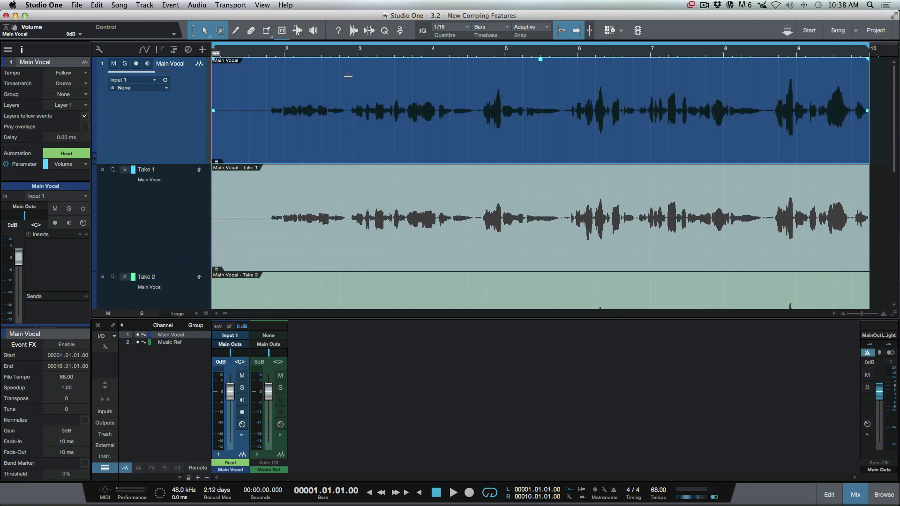
pyautogui.moveTo(330, 75); pyautogui.dragTo(488, 87)
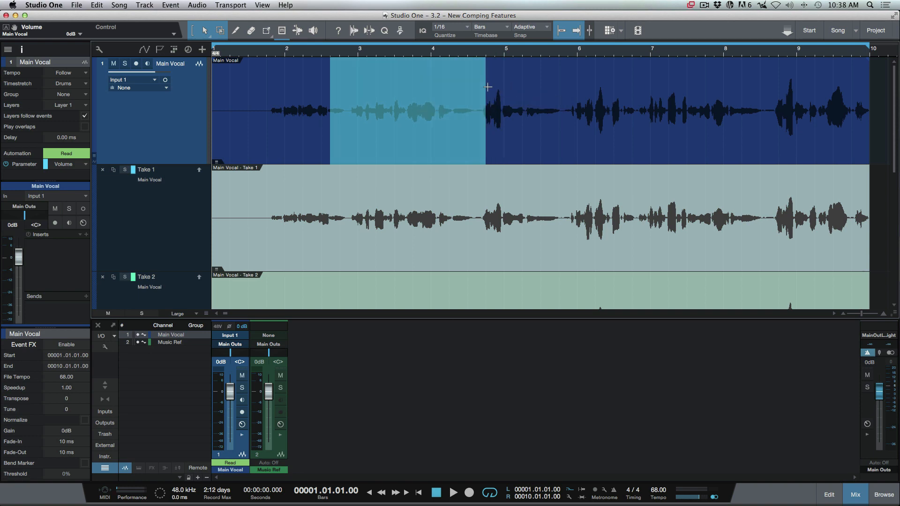
# - Place the playback cursor at 00003.03.04.00 and 00005.04.01.00 while restoring the range selection each time, and select the whole Main Vocal event
pyautogui.click(409, 80)
pyautogui.press('super+z')
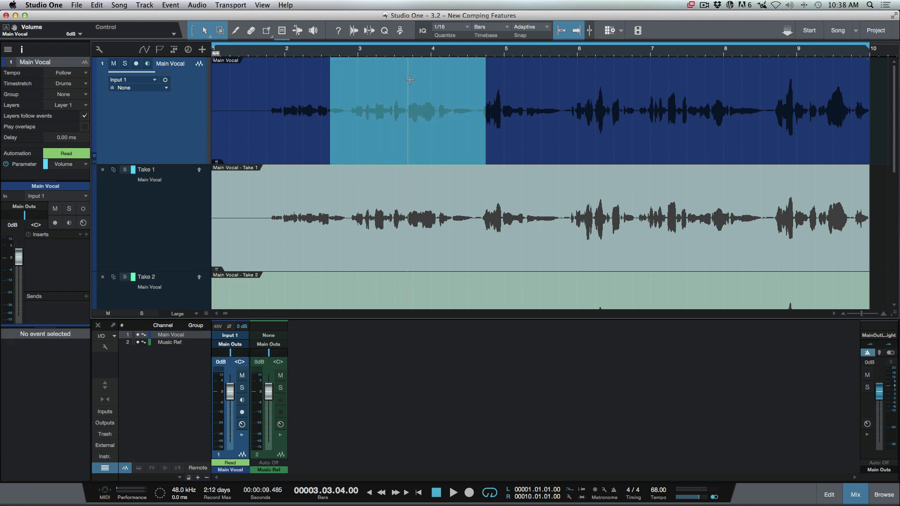
pyautogui.click(560, 88)
pyautogui.press('super+z')
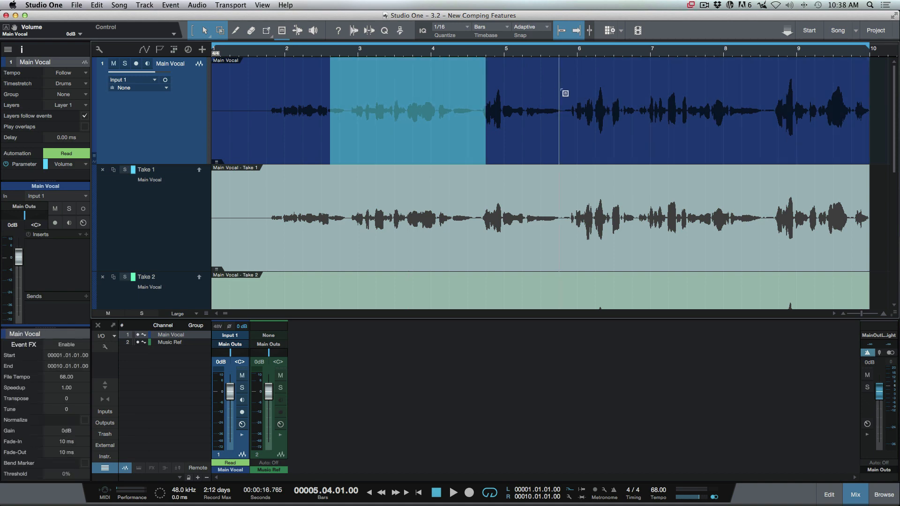
pyautogui.click(603, 129)
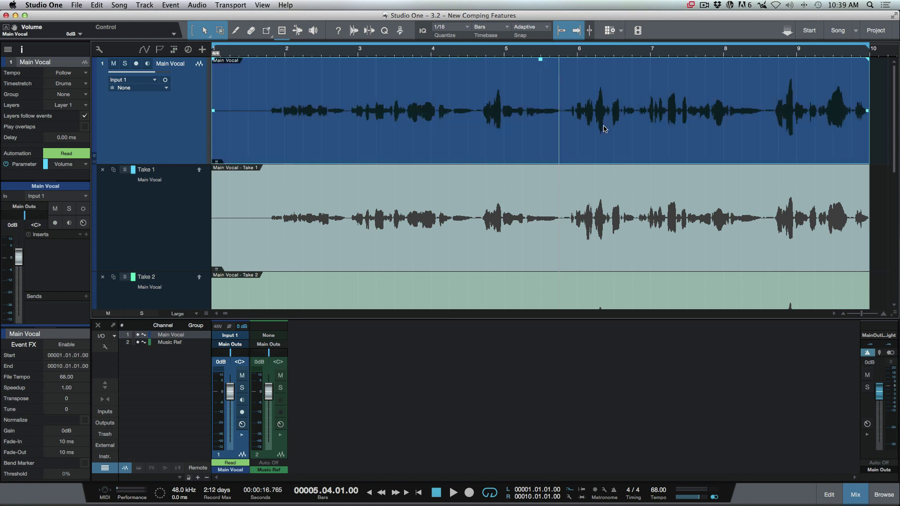
pyautogui.press('z')
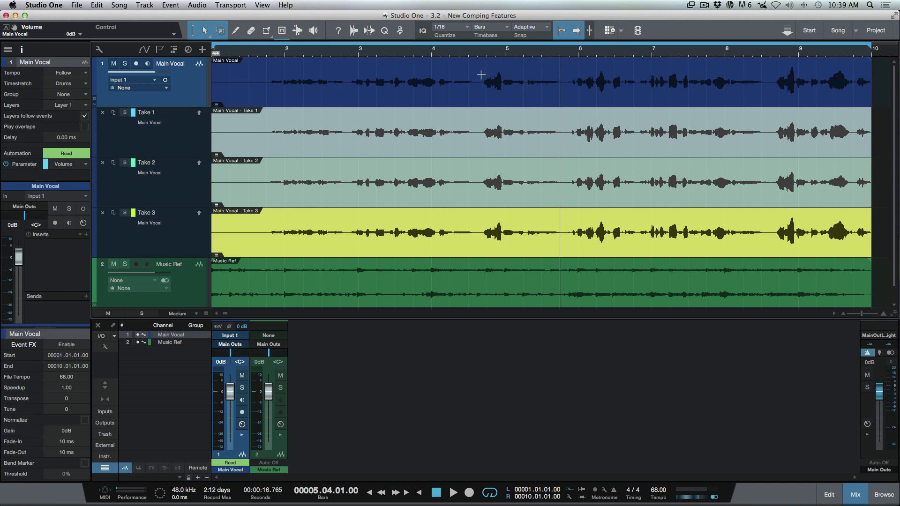
# - Select a Main Vocal range from about bar 3.9 to 5.2, try moving it to 00005.02.01.00 and copying it to 00005.03.02.00, and undo both
pyautogui.moveTo(422, 71); pyautogui.dragTo(519, 74)
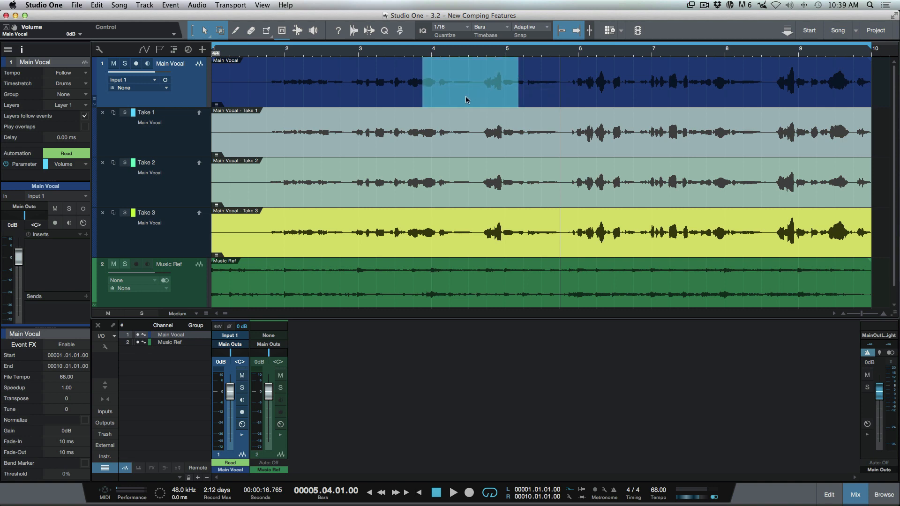
pyautogui.moveTo(465, 97); pyautogui.dragTo(565, 96)
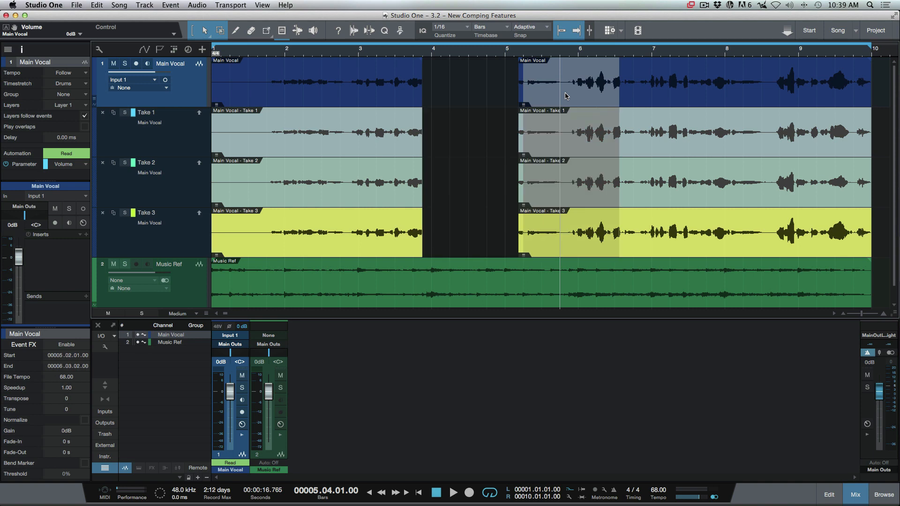
pyautogui.press('super+z')
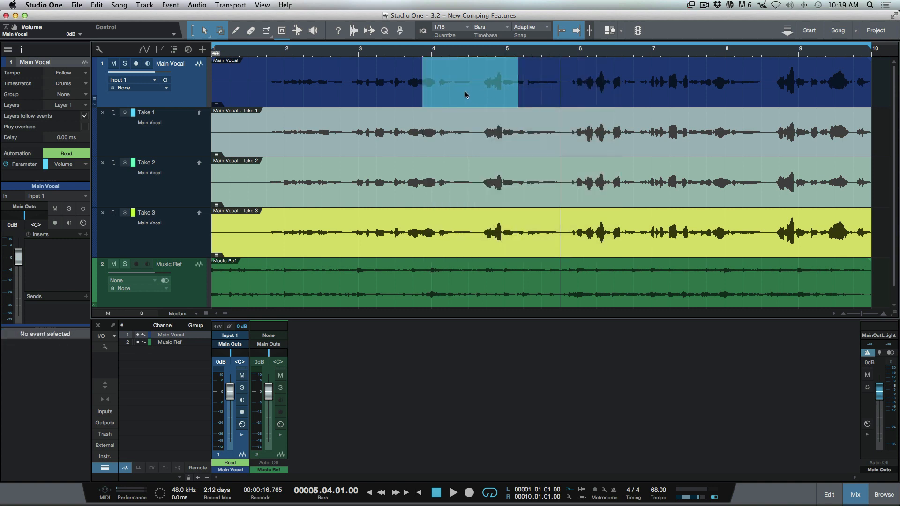
pyautogui.moveTo(465, 91); pyautogui.dragTo(589, 82)
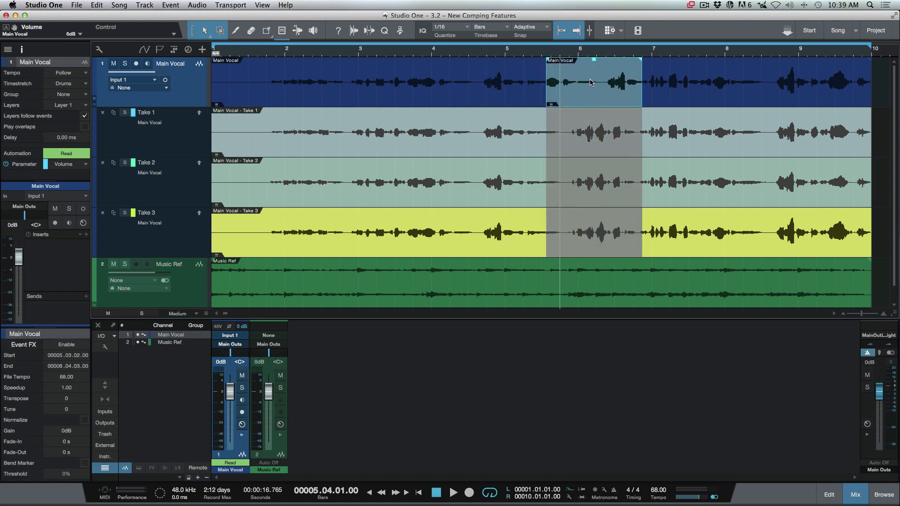
pyautogui.press('super+z')
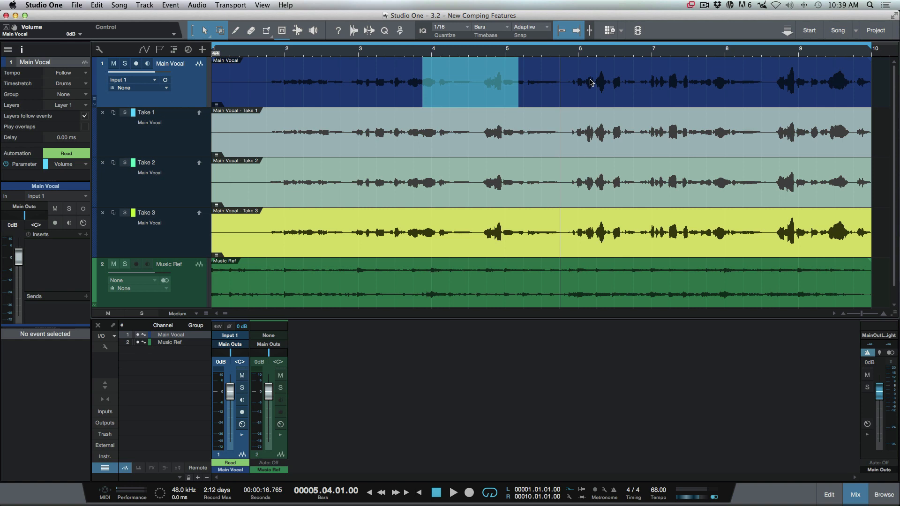
# - Hide the console and zoom into and back out of short Main Vocal passages around bar 3 and just before bar 4
pyautogui.press('F3')
pyautogui.click(591, 82)
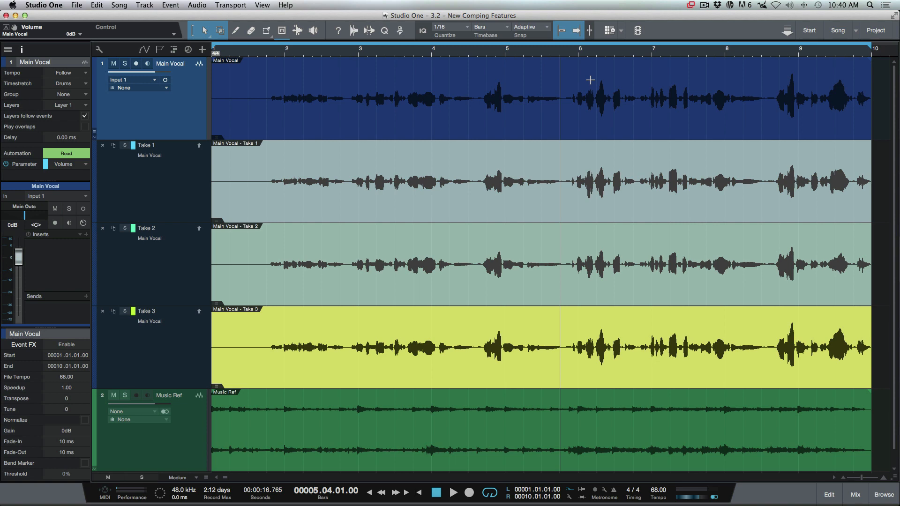
pyautogui.keyDown('alt'); pyautogui.keyDown('super'); pyautogui.click(356, 87); pyautogui.keyUp('super'); pyautogui.keyUp('alt')
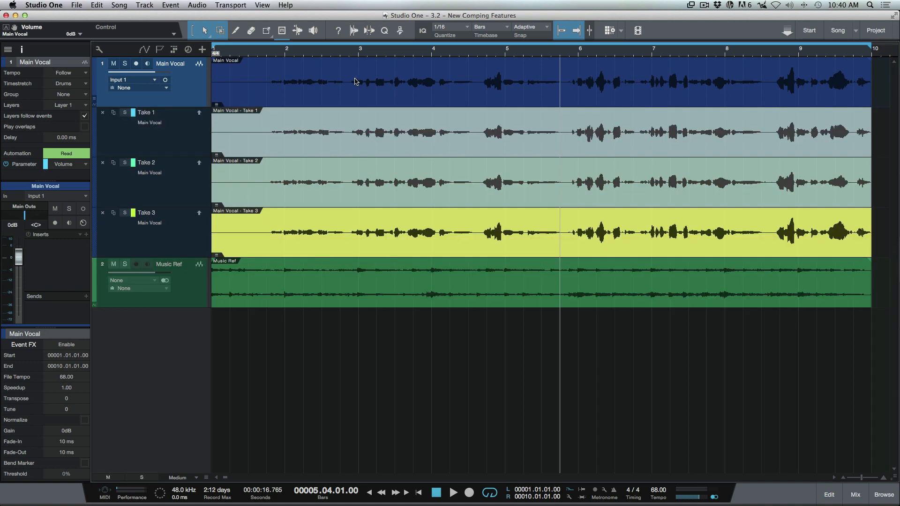
pyautogui.moveTo(349, 74); pyautogui.dragTo(389, 87)
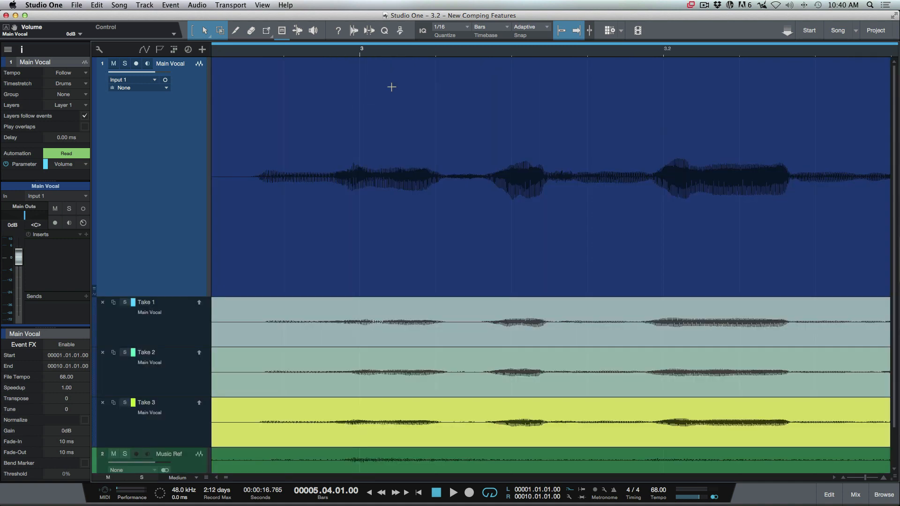
pyautogui.keyDown('alt'); pyautogui.keyDown('super'); pyautogui.click(393, 128); pyautogui.keyUp('super'); pyautogui.keyUp('alt')
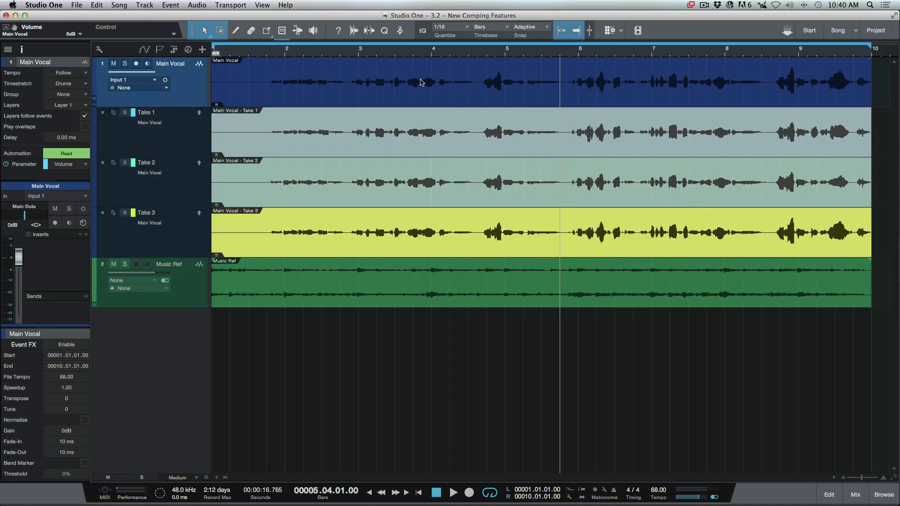
pyautogui.moveTo(399, 69); pyautogui.dragTo(425, 73)
pyautogui.keyDown('alt'); pyautogui.keyDown('super'); pyautogui.click(427, 173); pyautogui.keyUp('super'); pyautogui.keyUp('alt')
pyautogui.hotkey('alt', 'z')
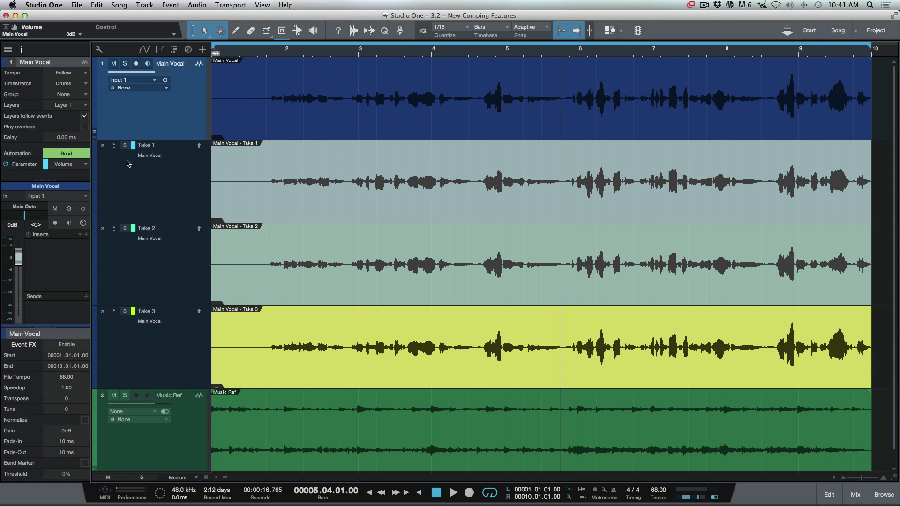
# - Recolor the vocal take layers: Take 1 blue, Take 2 darker green and Take 3 golden yellow
pyautogui.click(133, 147)
pyautogui.click(139, 165)
pyautogui.click(133, 228)
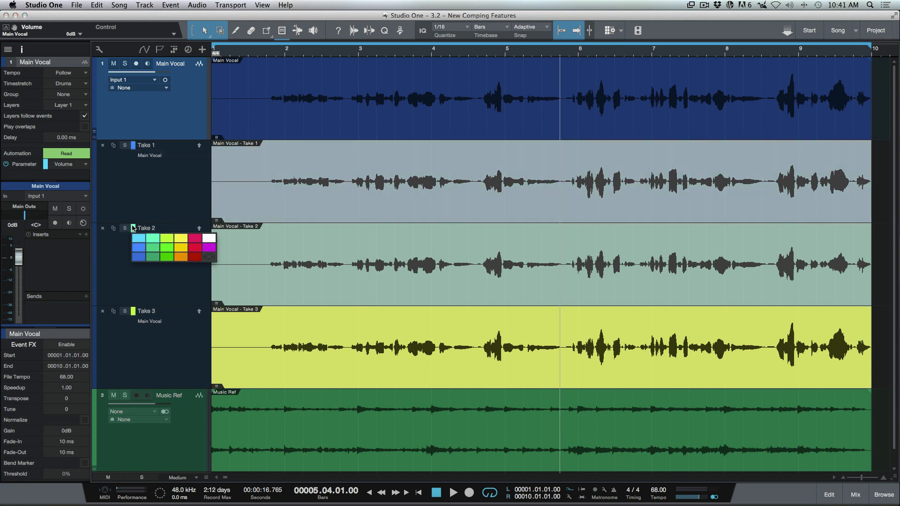
pyautogui.click(150, 260)
pyautogui.click(134, 311)
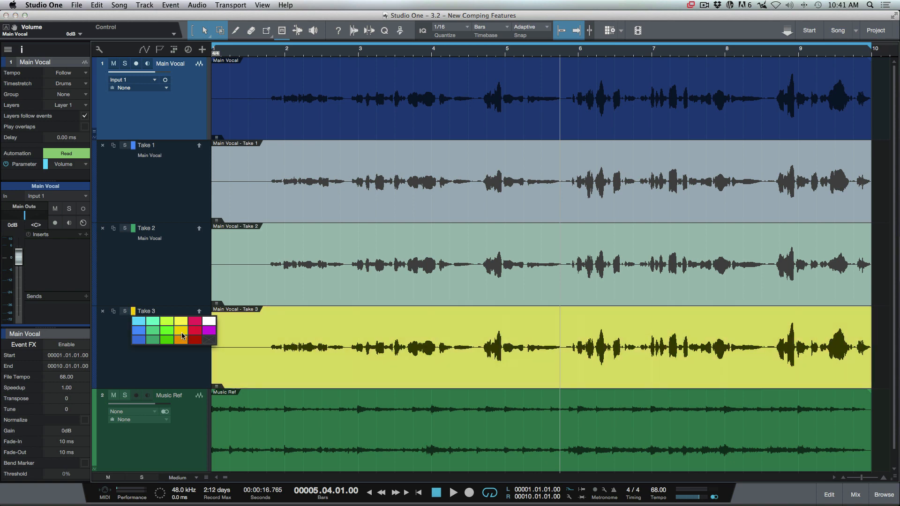
pyautogui.click(182, 335)
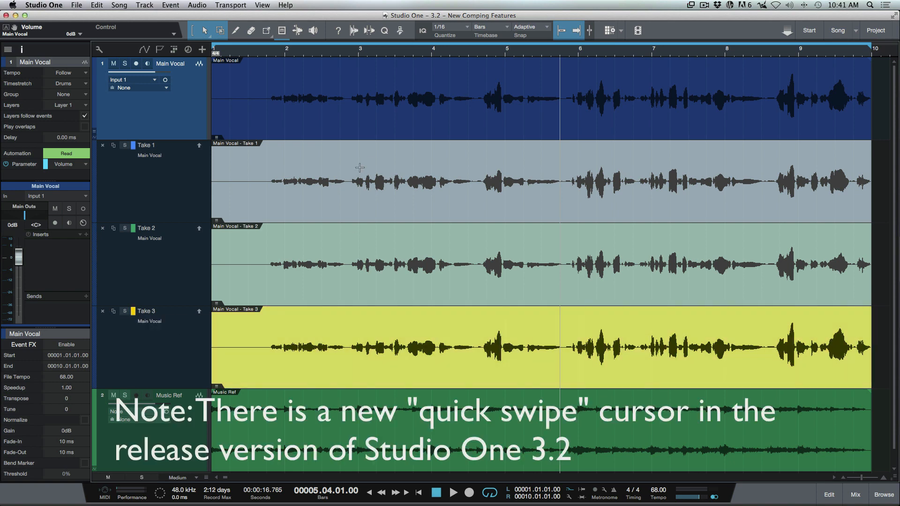
# - Comp the Main Vocal from Take 1 up to about bar 2.7, Take 2 to 5.3, Take 3 to 7.2, and Take 1 from 7.5 to 8.7
pyautogui.moveTo(360, 168); pyautogui.dragTo(214, 182)
pyautogui.moveTo(342, 279); pyautogui.dragTo(558, 295)
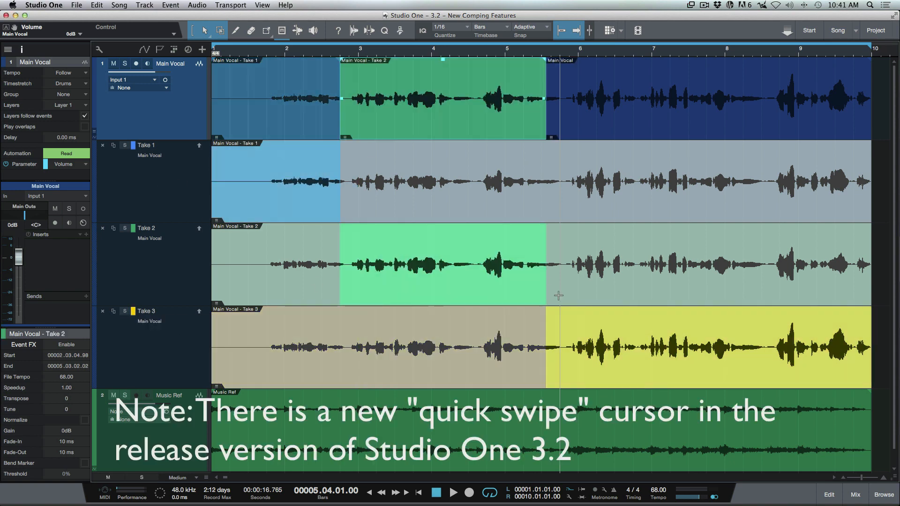
pyautogui.moveTo(531, 333); pyautogui.dragTo(642, 334)
pyautogui.moveTo(693, 159); pyautogui.dragTo(776, 169)
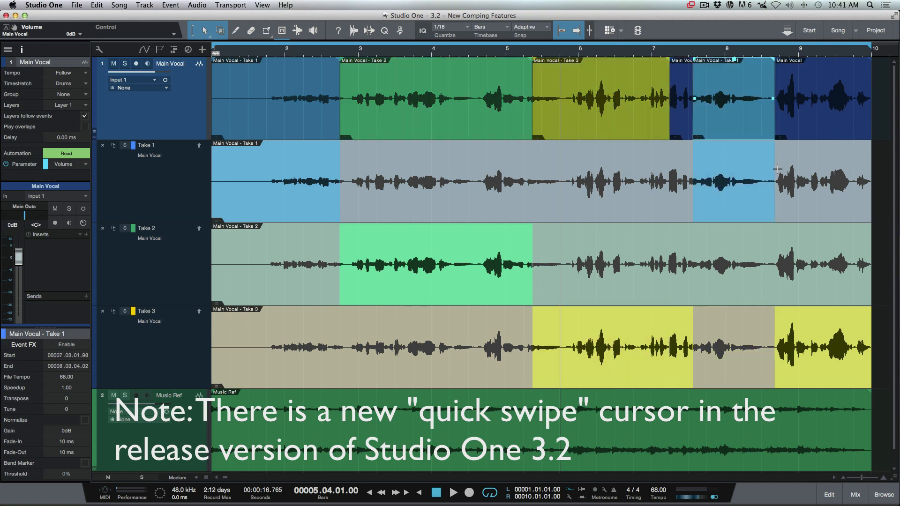
# - Collapse the take layers and cycle the Main Vocal event from about bar 2.7 to 5.3 through the takes, ending on Take 2
pyautogui.press('l')
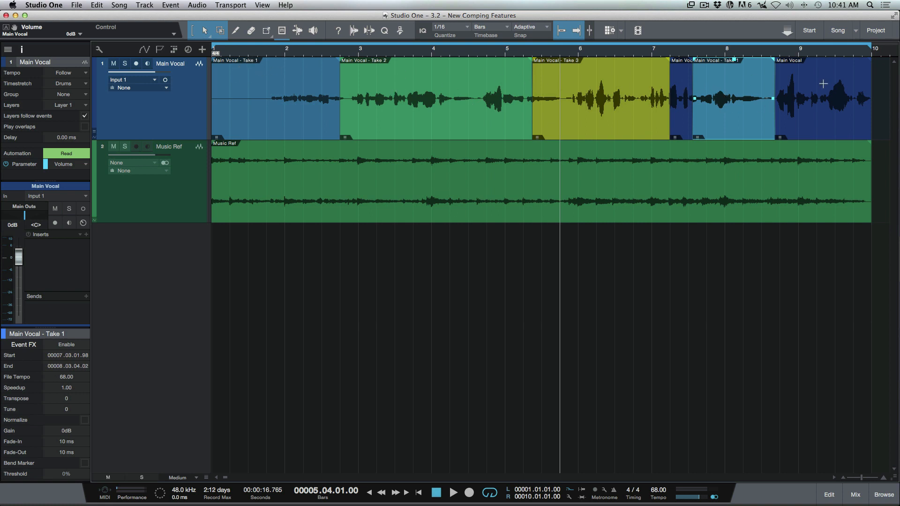
pyautogui.click(267, 121)
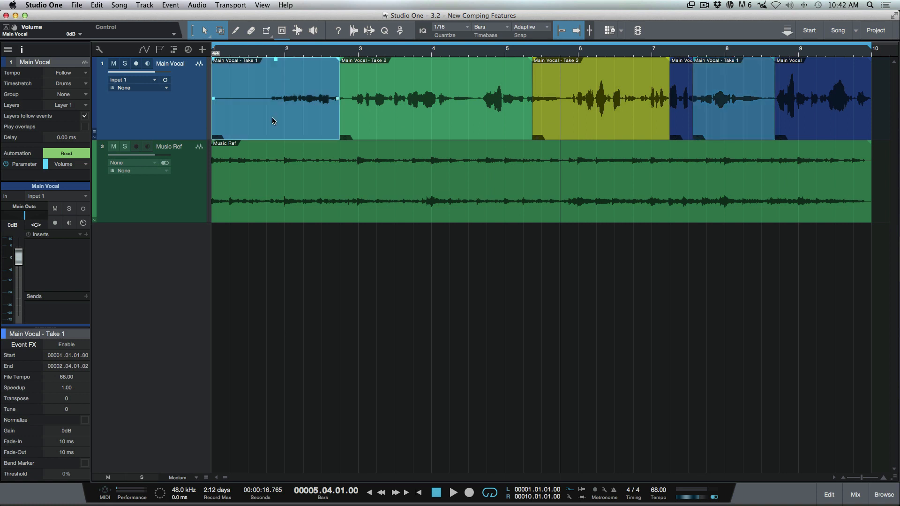
pyautogui.click(391, 115)
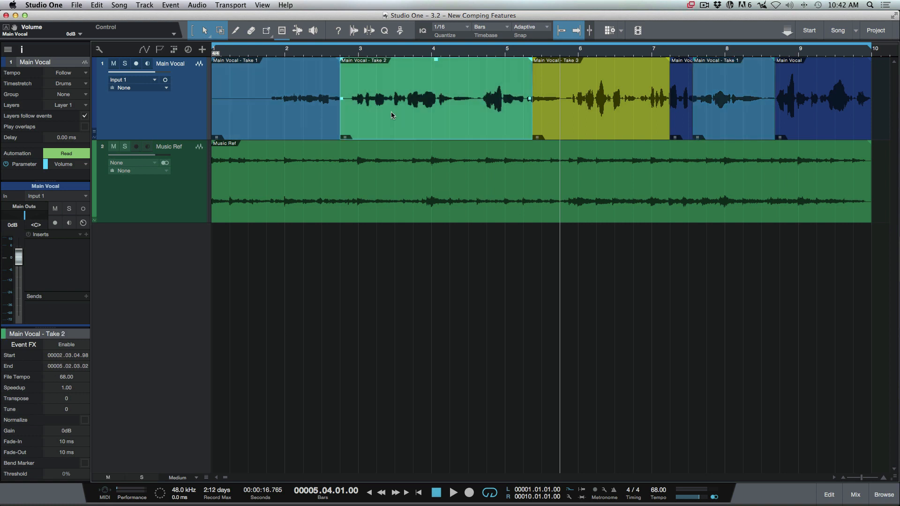
pyautogui.hotkey('alt', 'Up')
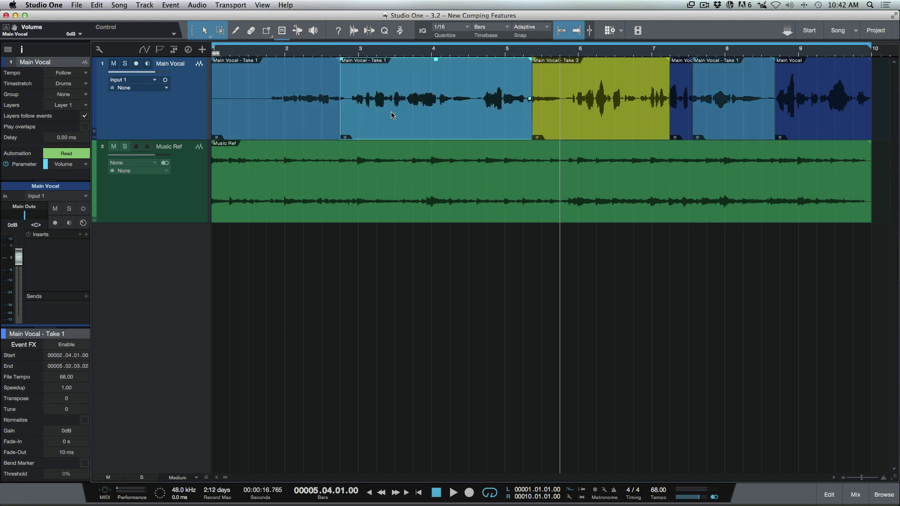
pyautogui.hotkey('alt', 'Down')
pyautogui.hotkey('alt', 'Down')
pyautogui.hotkey('alt', 'Up')
pyautogui.hotkey('alt', 'Up')
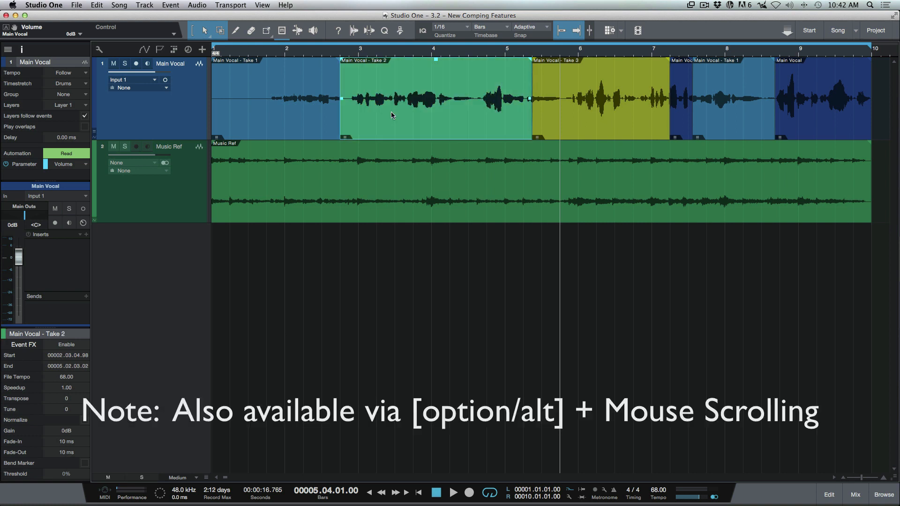
pyautogui.hotkey('alt', 'Down')
pyautogui.hotkey('alt', 'Down')
pyautogui.hotkey('alt', 'Up')
pyautogui.click(291, 114)
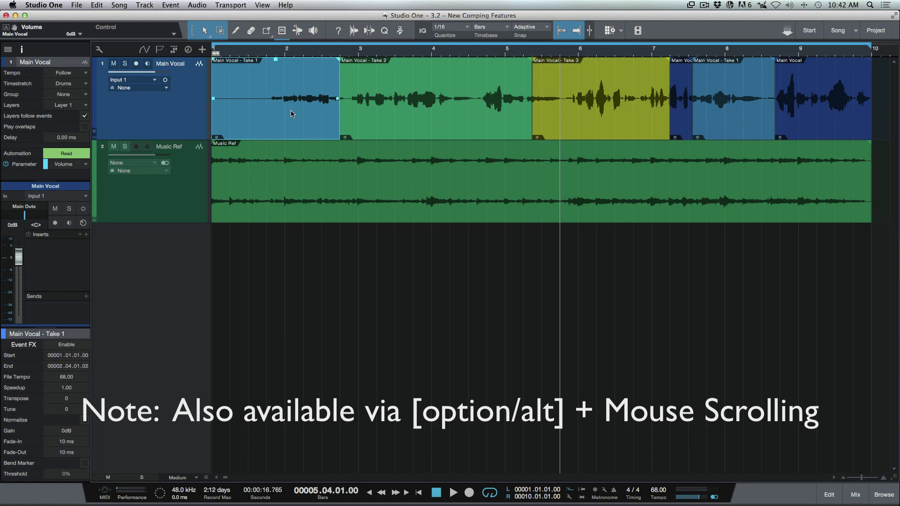
pyautogui.press('l')
pyautogui.press('l')
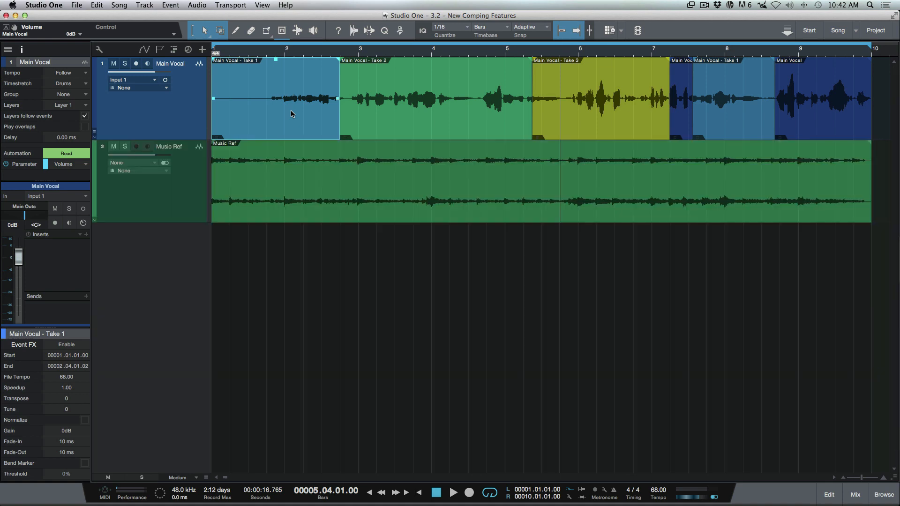
pyautogui.press('l')
pyautogui.press('l')
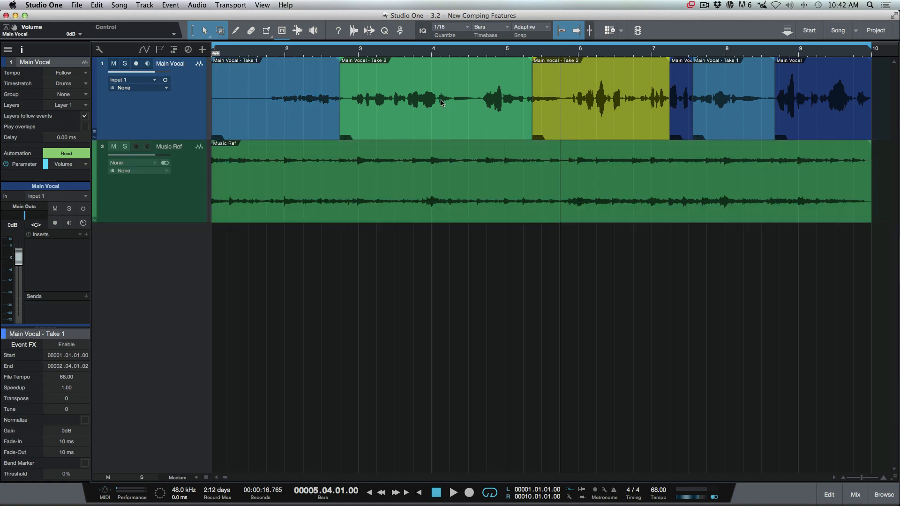
# - Switch the first Main Vocal event to Take 3, check the assignment in the expanded layers and collapse them
pyautogui.click(297, 122)
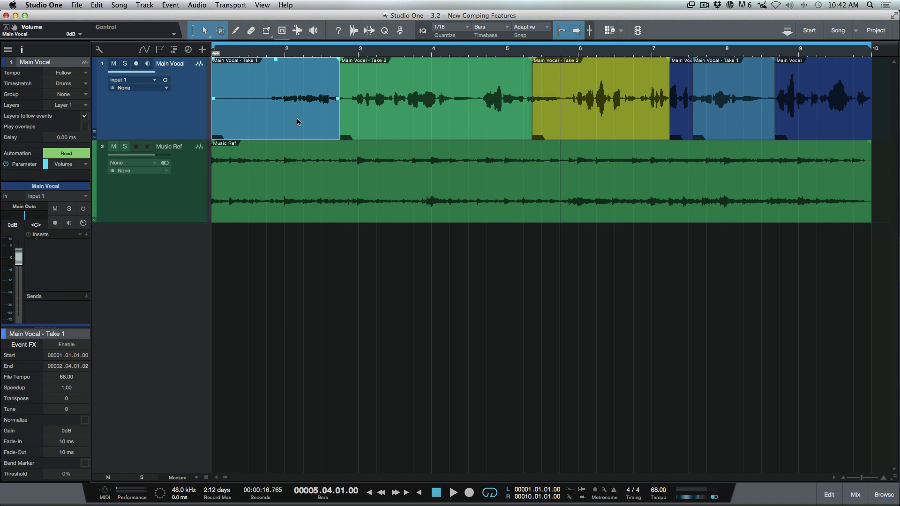
pyautogui.press('Down')
pyautogui.press('Down')
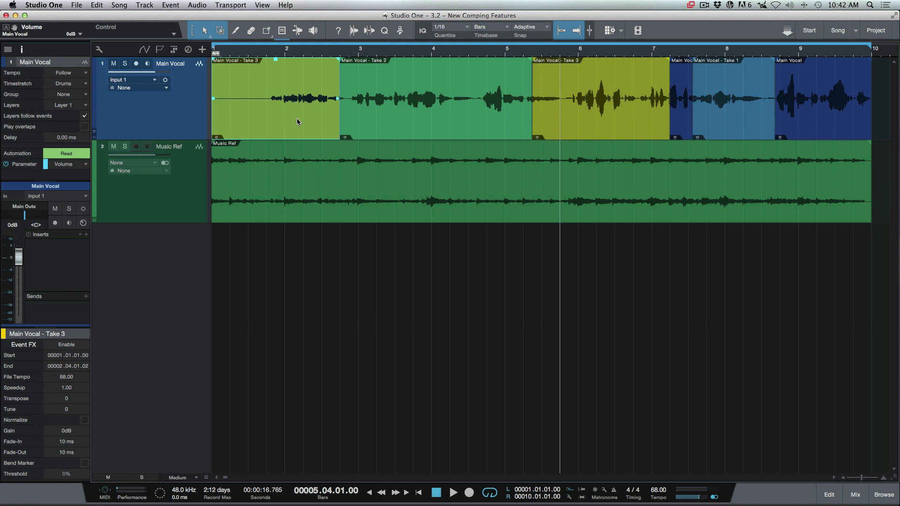
pyautogui.press('super+alt+l')
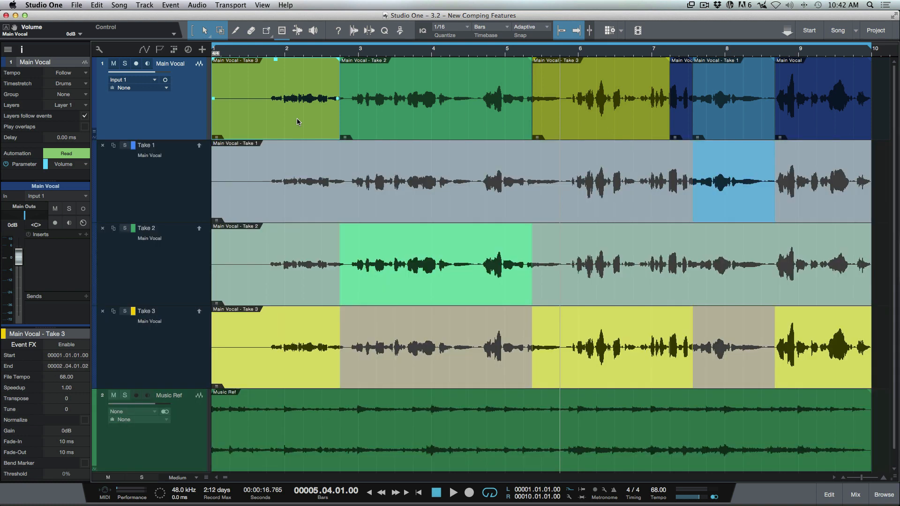
pyautogui.press('super+alt+l')
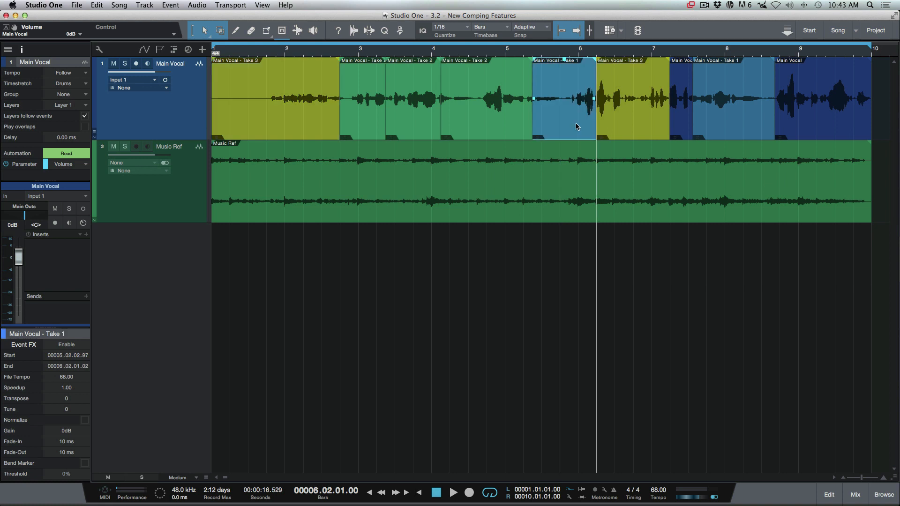
# - Assign Take 2 to the Main Vocal event from about bar 6.2 to 7.2, checking the expanded layers before collapsing them
pyautogui.press('super+alt+l')
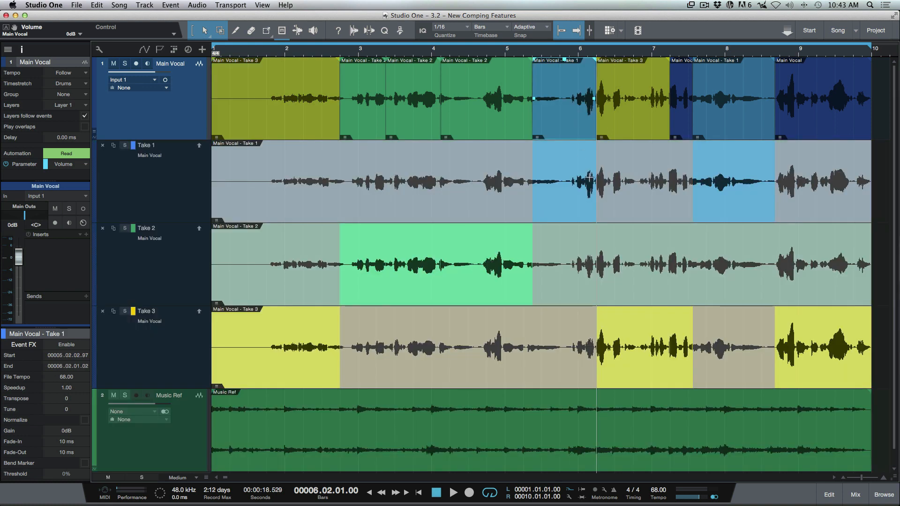
pyautogui.press('super+alt+l')
pyautogui.click(631, 113)
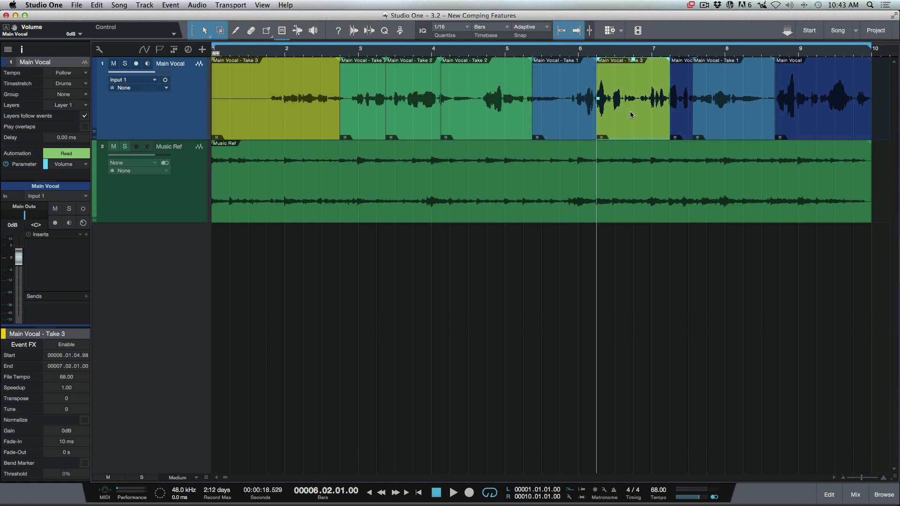
pyautogui.press('Up')
pyautogui.press('Up')
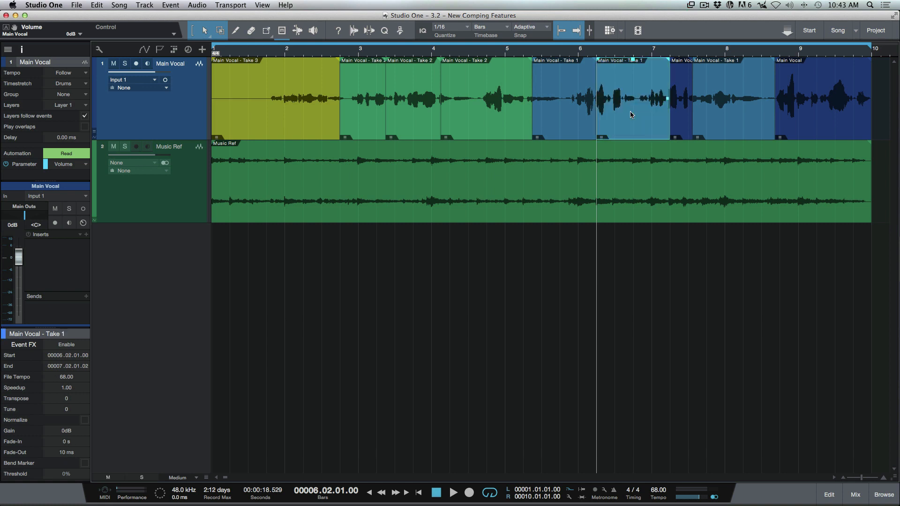
pyautogui.press('Down')
pyautogui.press('super+alt+l')
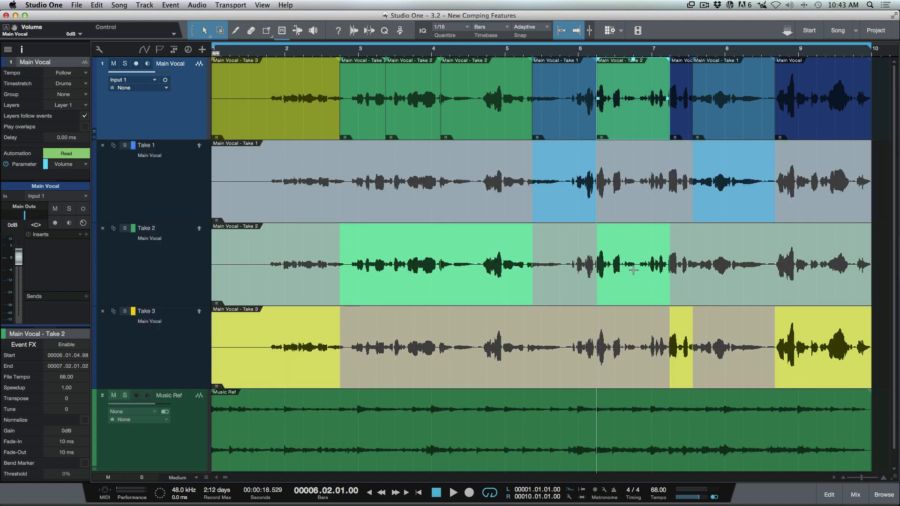
pyautogui.press('super+alt+l')
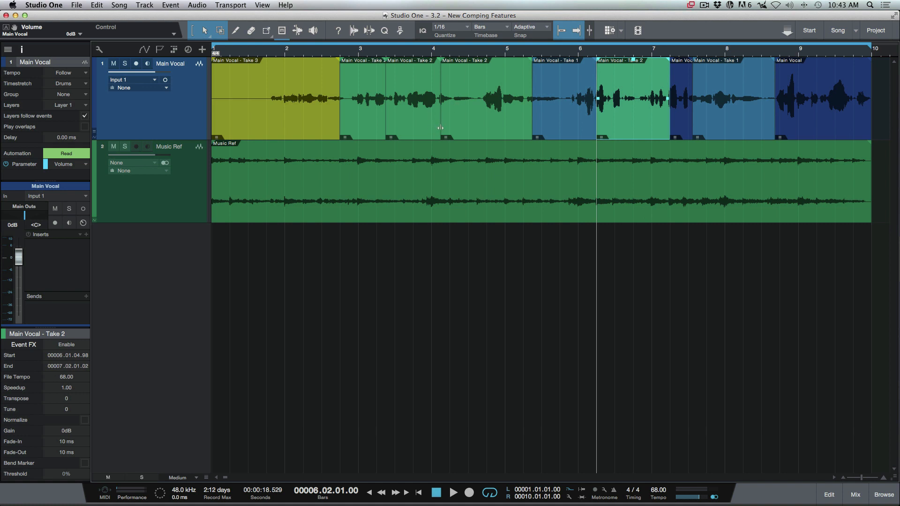
# - Move the edit point between the adjoining Take 2 events near bar 4 to 00004.02.01.00 and expand the take layers
pyautogui.moveTo(441, 127)
pyautogui.mouseDown()
pyautogui.moveTo(463, 126)
pyautogui.moveTo(448, 124)
pyautogui.mouseUp()
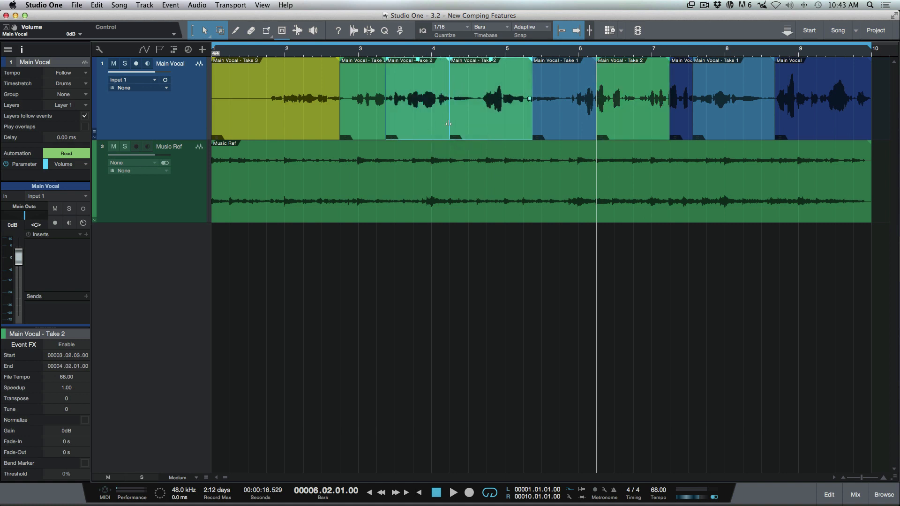
pyautogui.press('super+alt+l')
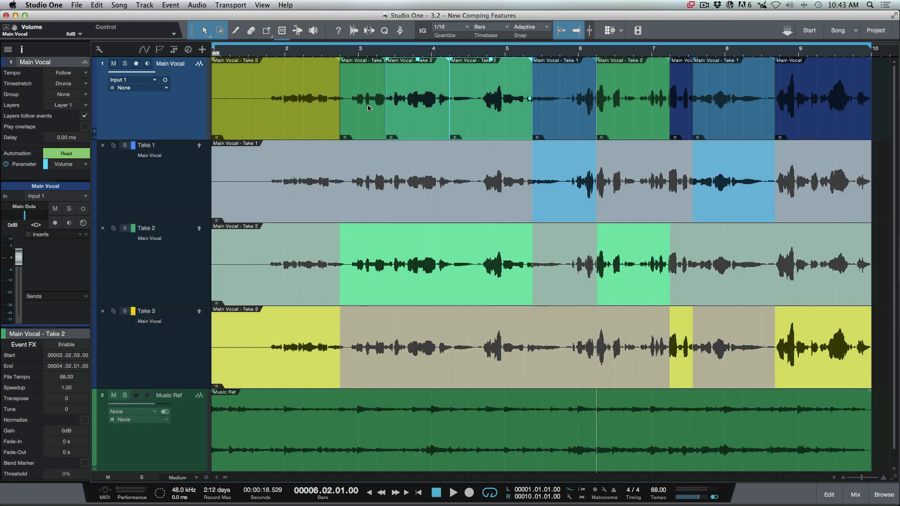
# - Select a Take 1 range from the song start to about bar 4 with the Range tool and enable Loop Follows Selection
pyautogui.press('2')
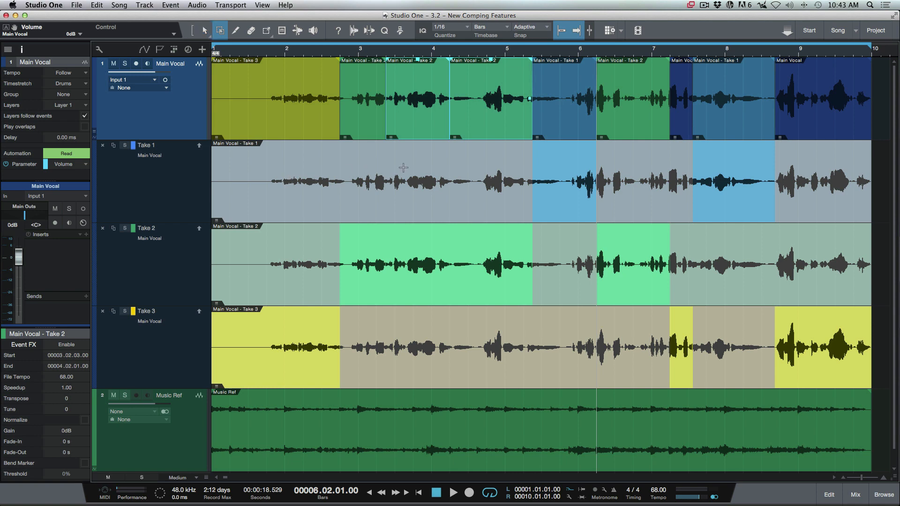
pyautogui.moveTo(435, 169); pyautogui.dragTo(182, 182)
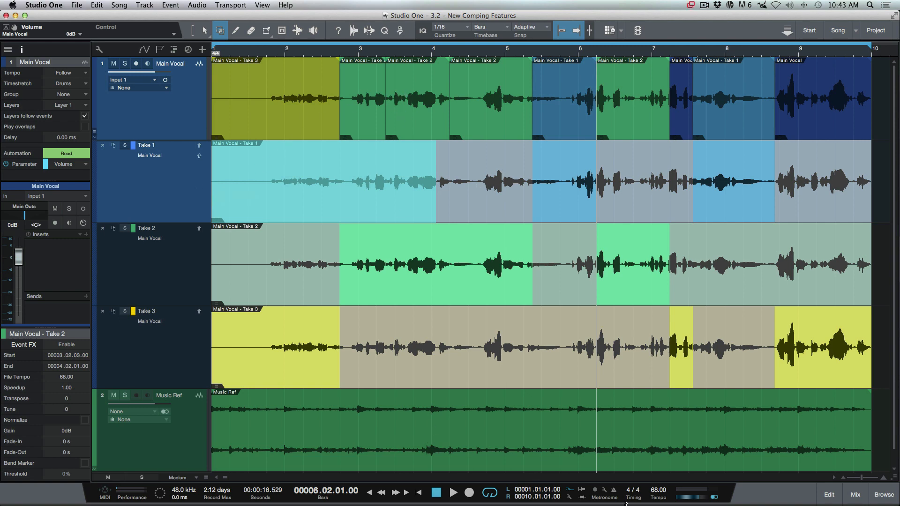
pyautogui.rightClick(489, 493)
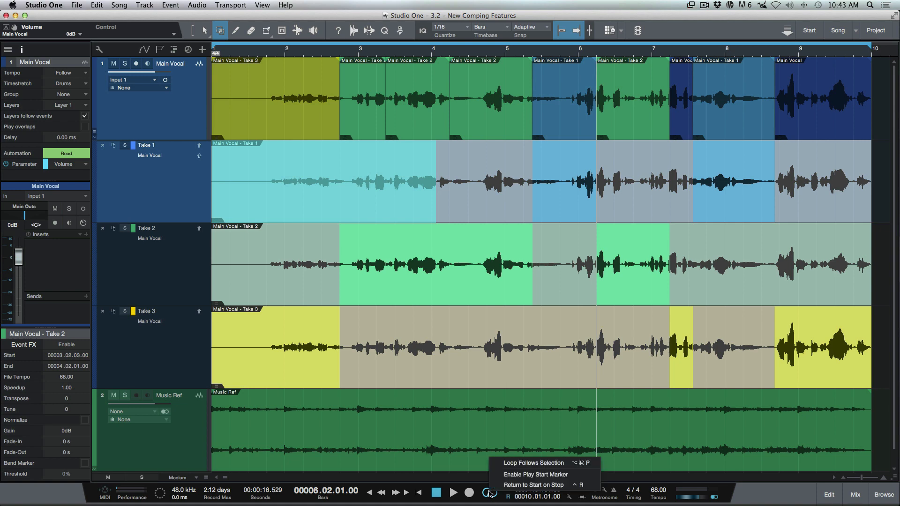
pyautogui.click(533, 463)
# - Try several loop ranges on Takes 1 and 2, ending with Take 1 from 00001.01.01.00 to 00004.03.04.00
pyautogui.moveTo(457, 167); pyautogui.dragTo(201, 181)
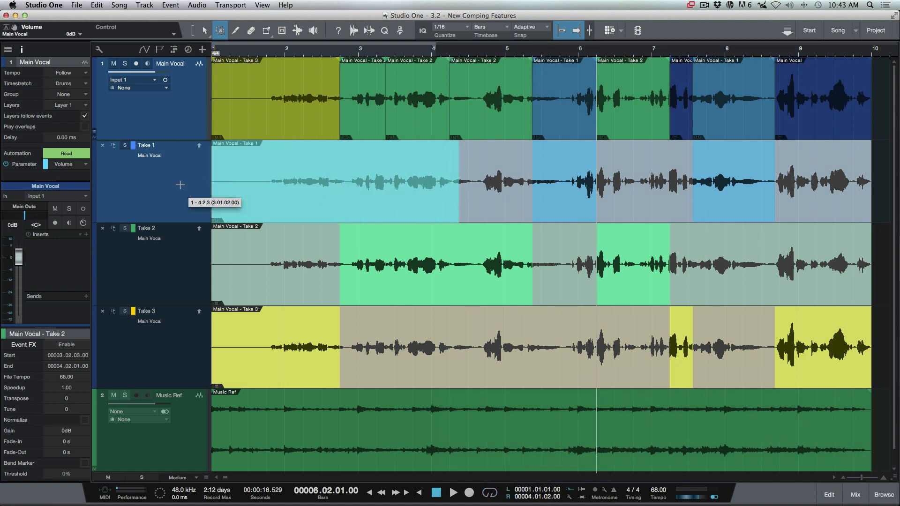
pyautogui.moveTo(450, 246); pyautogui.dragTo(688, 239)
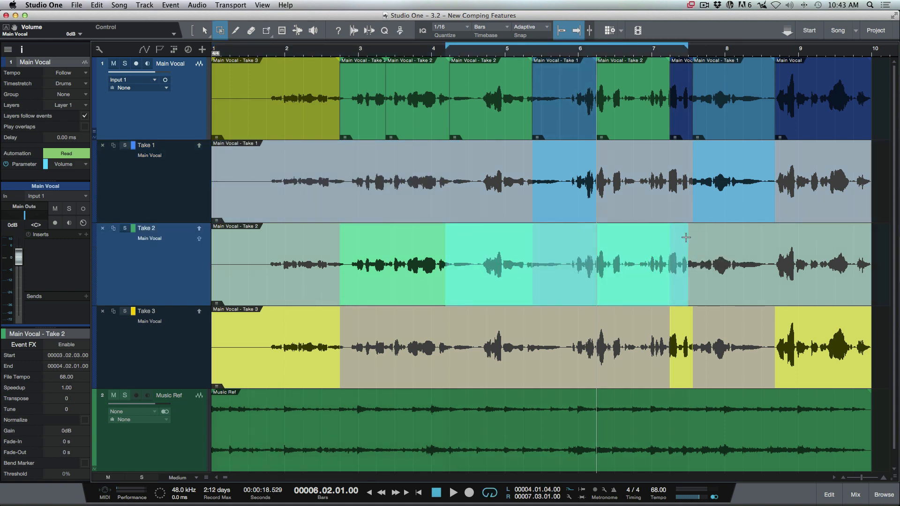
pyautogui.moveTo(647, 190); pyautogui.dragTo(823, 177)
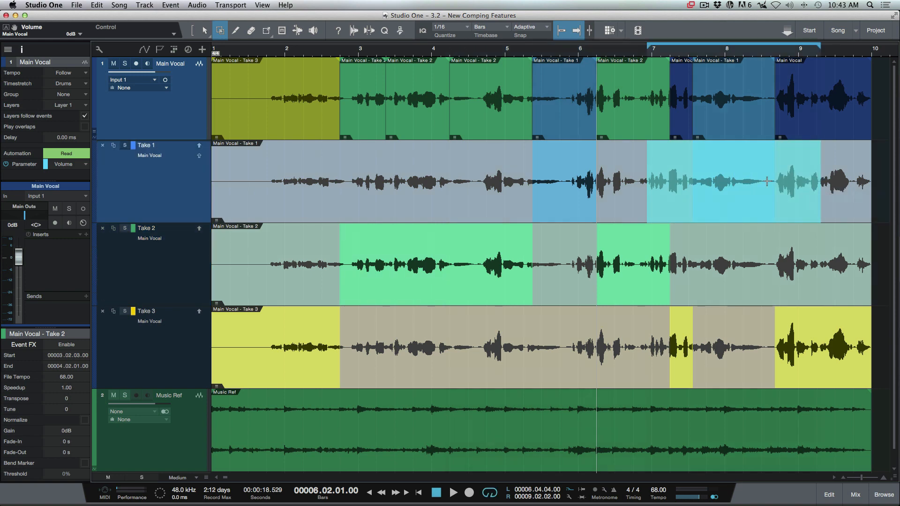
pyautogui.moveTo(481, 183); pyautogui.dragTo(197, 214)
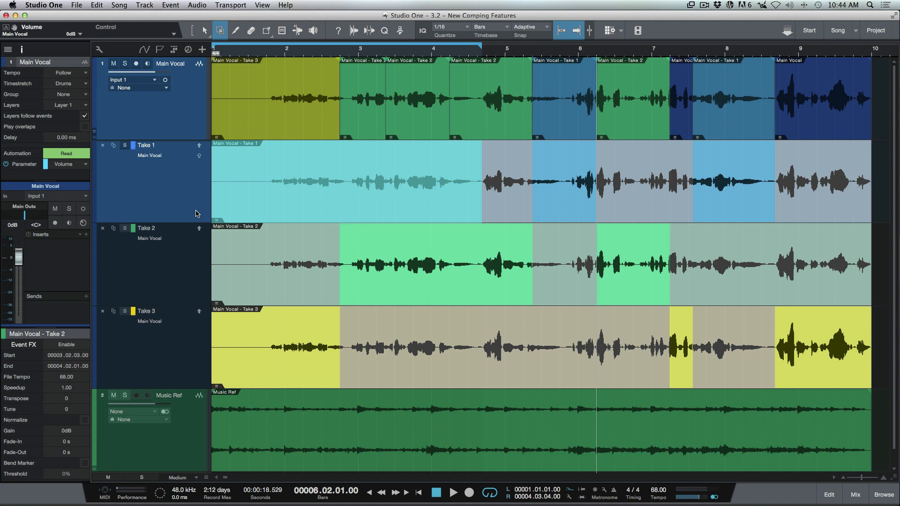
# - Check the Solo follows Selection option and solo the Take 1 layer
pyautogui.click(98, 50)
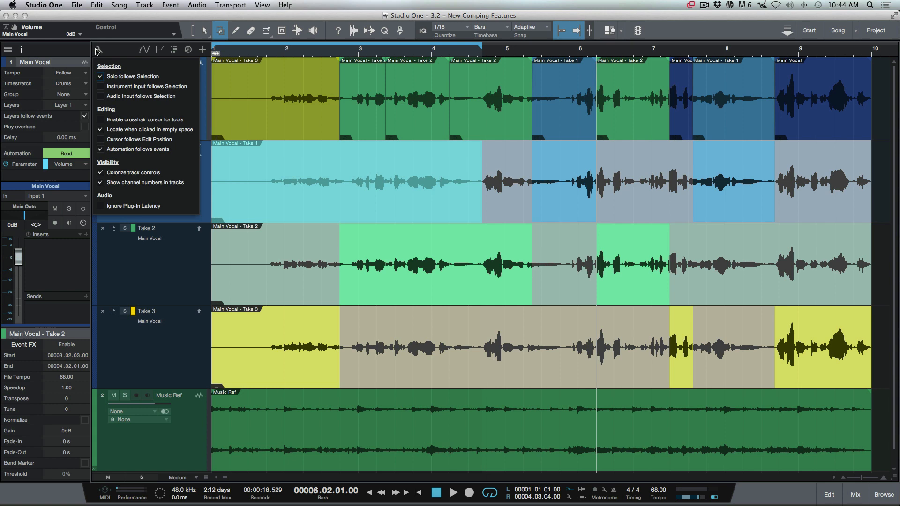
pyautogui.click(97, 50)
pyautogui.click(125, 146)
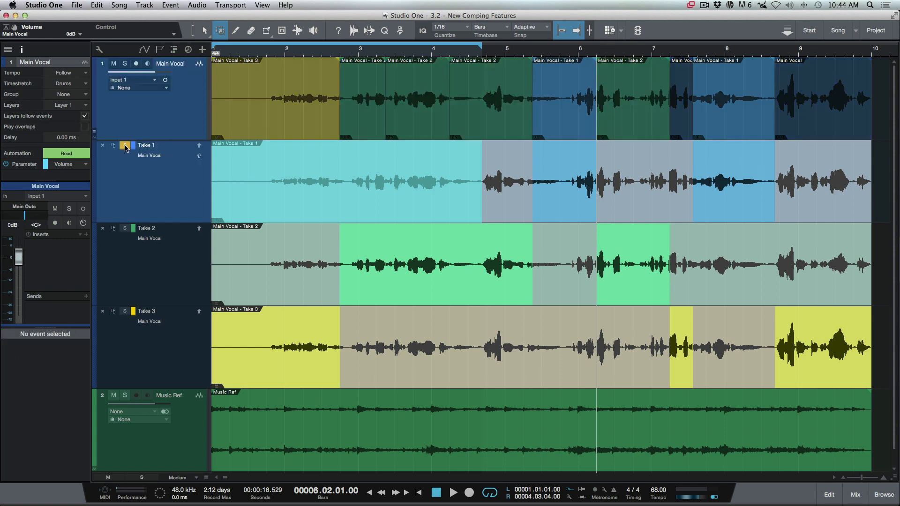
# - Cycle the soloed range through all three takes and copy Take 2 into the Main Vocal up to 00004.03.04.00
pyautogui.press('Down')
pyautogui.press('Down')
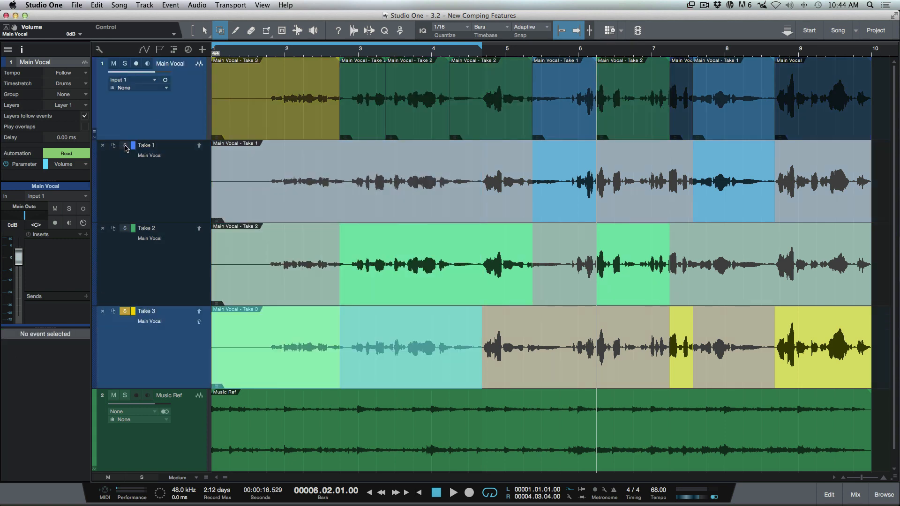
pyautogui.press('Up')
pyautogui.press('Up')
pyautogui.press('Down')
pyautogui.press('Down')
pyautogui.press('Up')
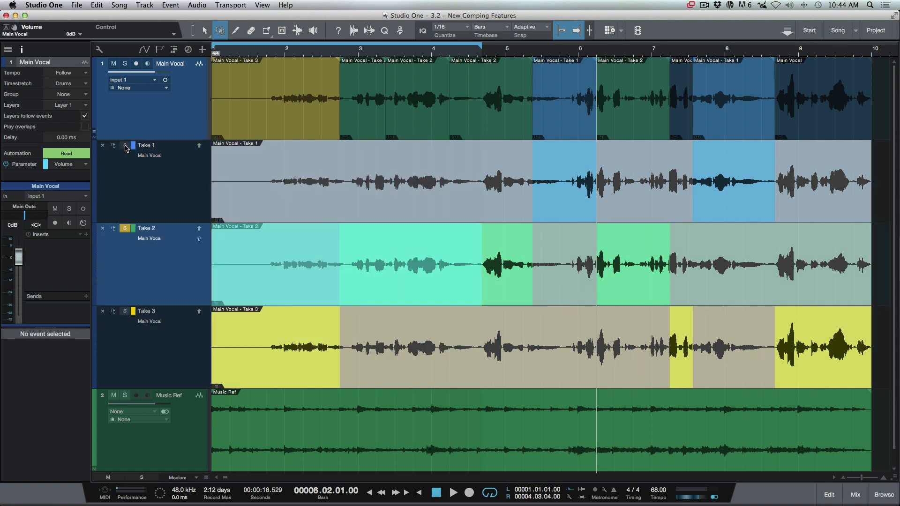
pyautogui.press('Return')
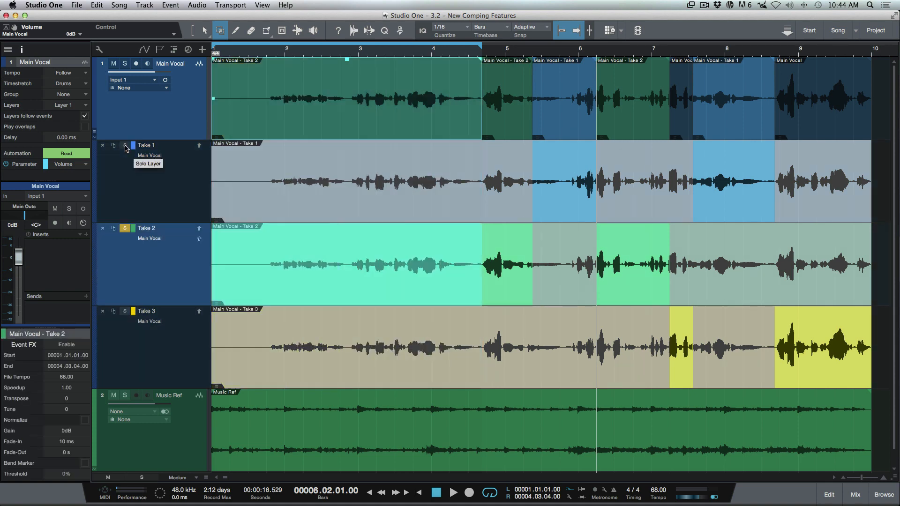
# - Select the range 00004.02.01.00 to 00007.01.04.00, cycle it through the takes and copy Take 3 into the Main Vocal
pyautogui.moveTo(450, 180); pyautogui.dragTo(665, 174)
pyautogui.press('Down')
pyautogui.press('Down')
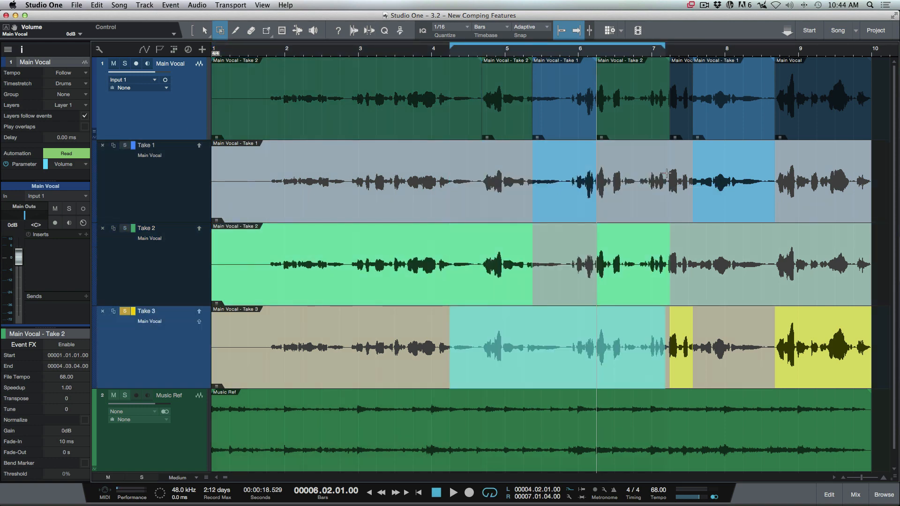
pyautogui.press('Up')
pyautogui.press('Up')
pyautogui.press('Down')
pyautogui.press('Down')
pyautogui.press('Up')
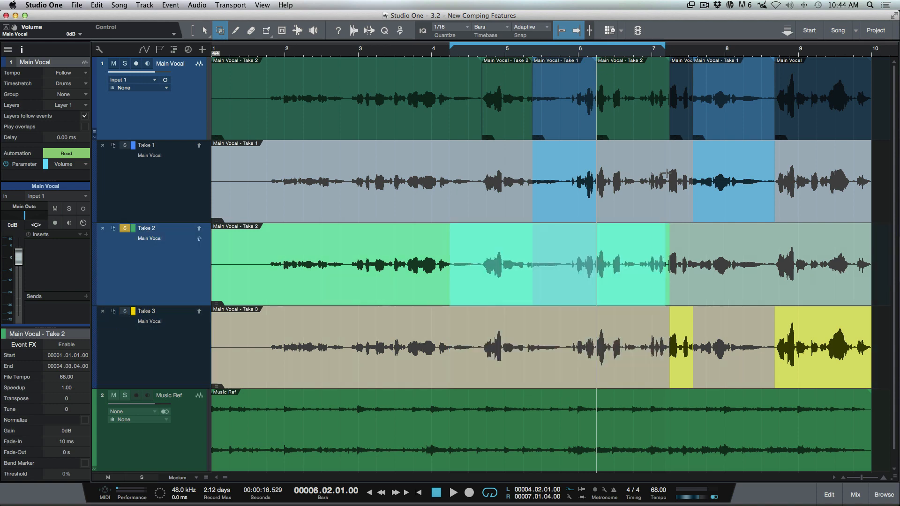
pyautogui.press('Up')
pyautogui.press('Down')
pyautogui.press('Down')
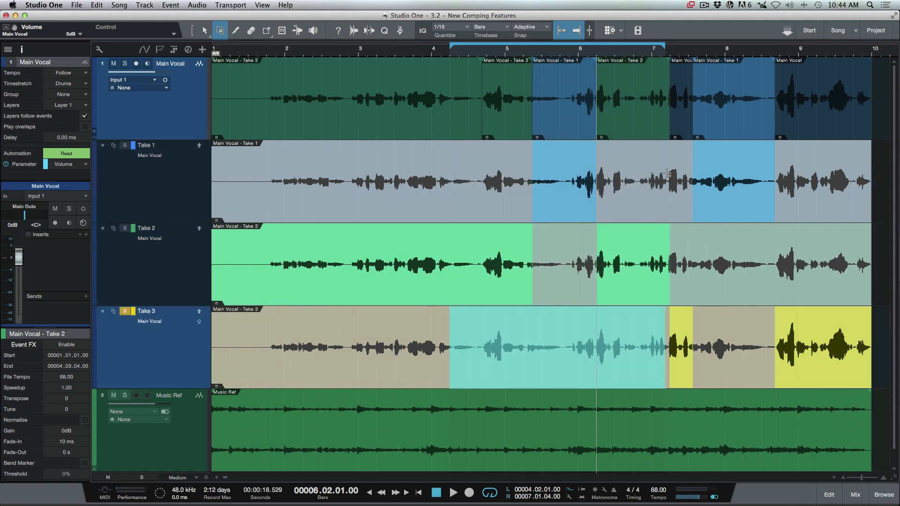
pyautogui.press('Return')
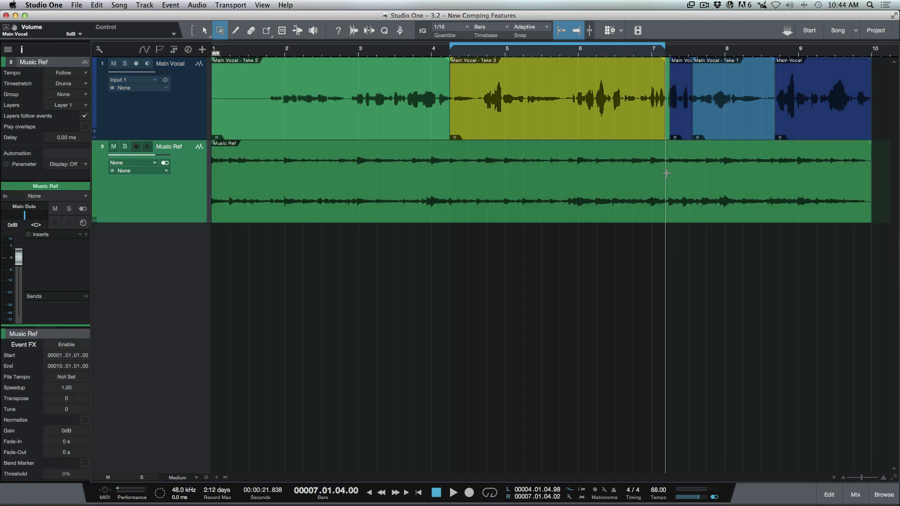
# - Turn off looping, select the Take 3 event on the Main Vocal track and switch to the Arrow tool
pyautogui.press('/')
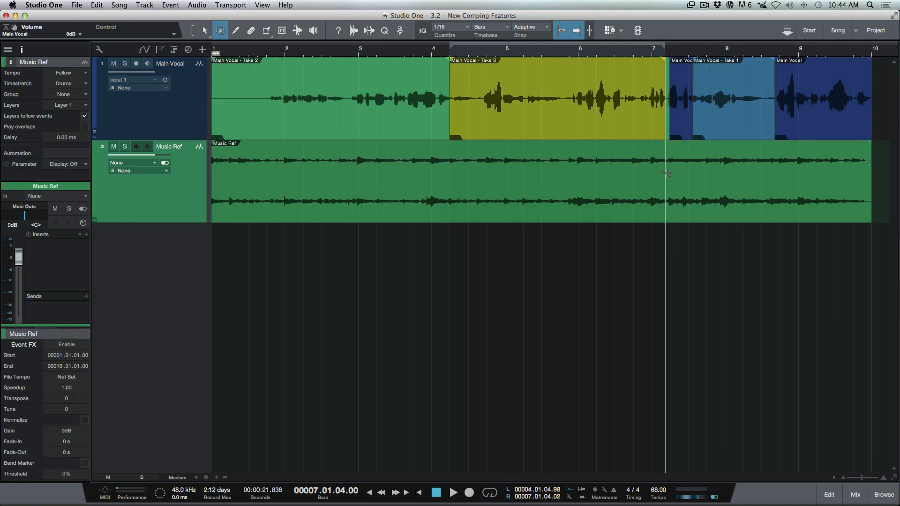
pyautogui.click(513, 107)
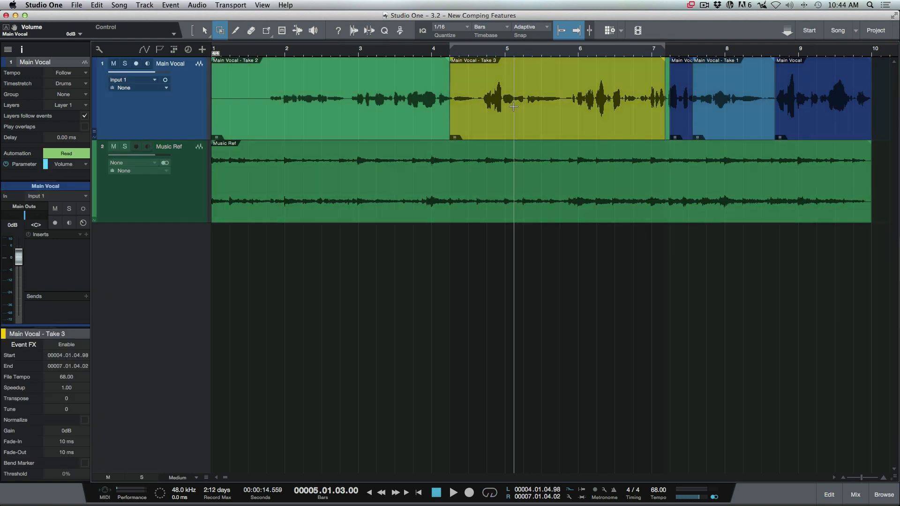
pyautogui.press('1')
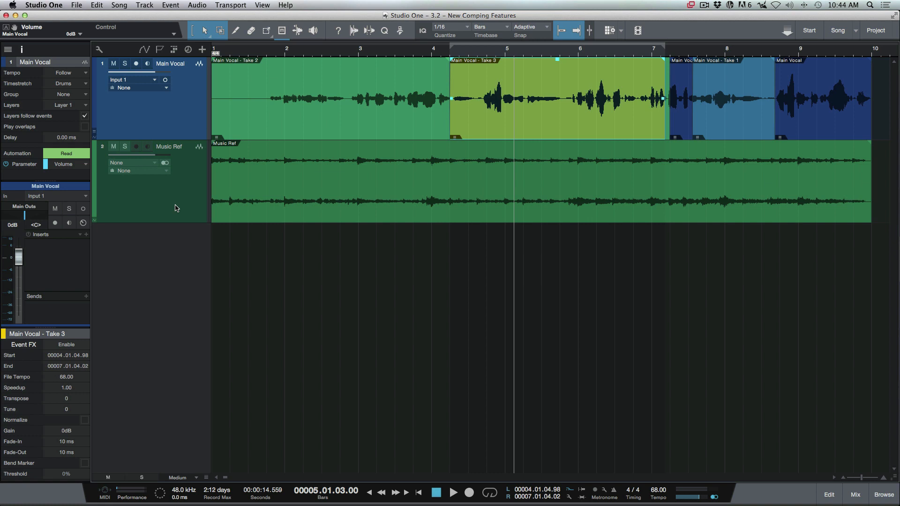
# - Enlarge the tracks to X-Large height and display the Volume automation envelope on the Music Ref track
pyautogui.hotkey('alt', 'z')
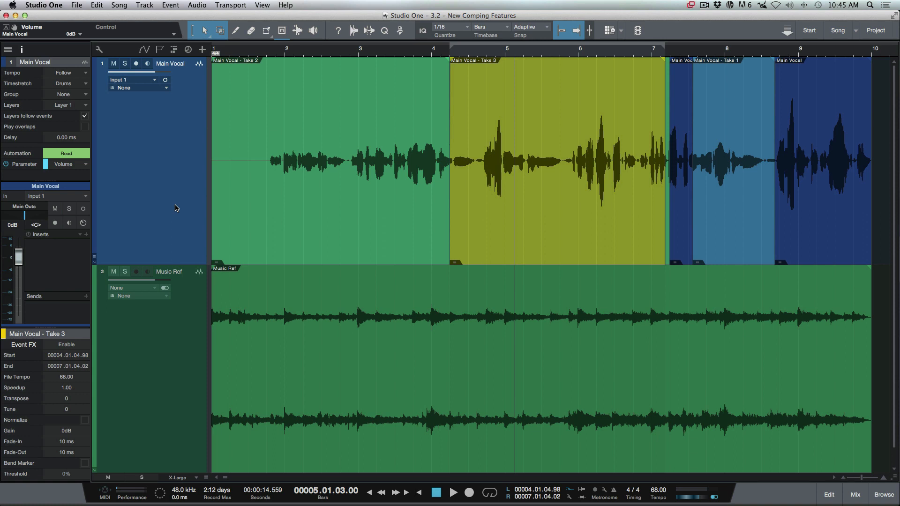
pyautogui.click(142, 388)
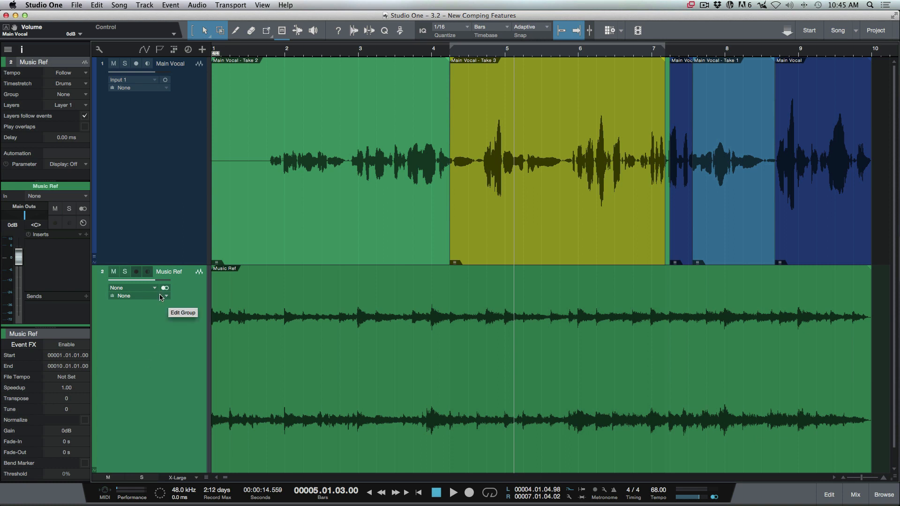
pyautogui.press('a')
pyautogui.click(166, 281)
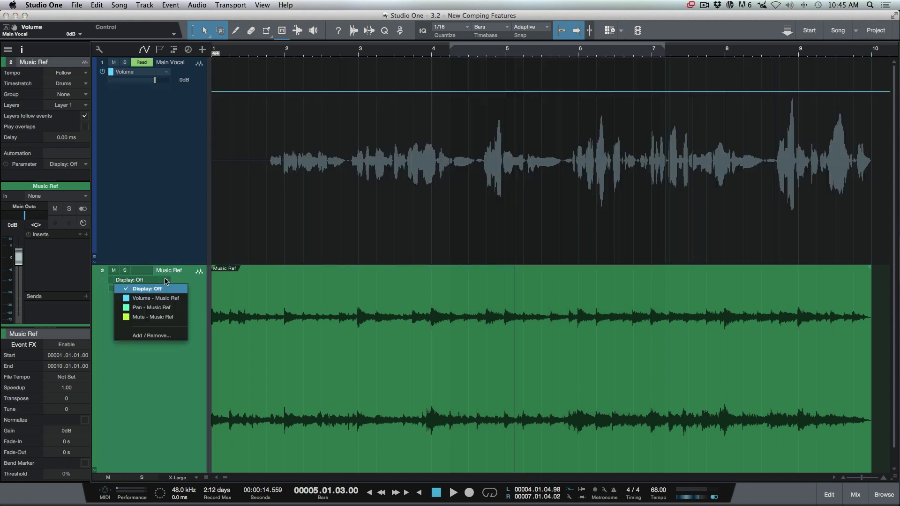
pyautogui.click(162, 302)
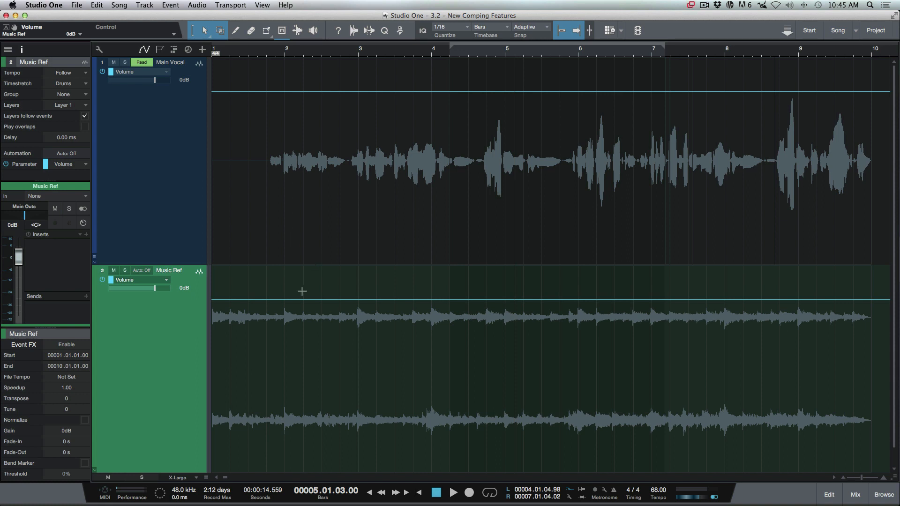
# - Trim the Music Ref volume down over two ranges, about bars 3.6 to 6.7 and 7.7 to 8.4
pyautogui.moveTo(302, 292); pyautogui.dragTo(576, 316)
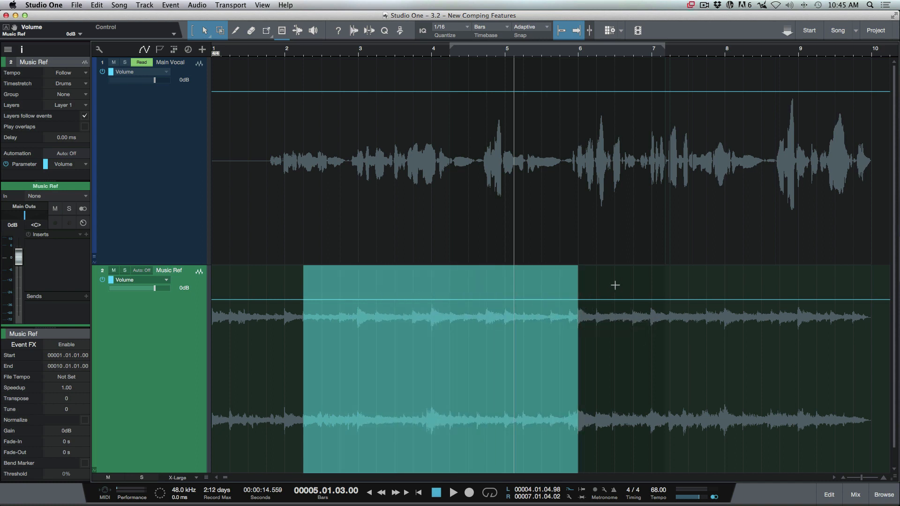
pyautogui.moveTo(628, 280); pyautogui.dragTo(400, 295)
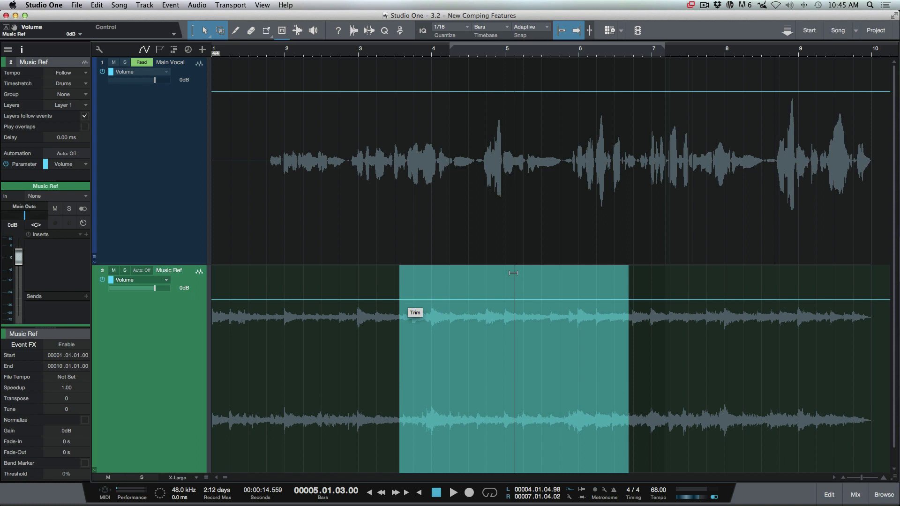
pyautogui.moveTo(512, 273); pyautogui.dragTo(509, 304)
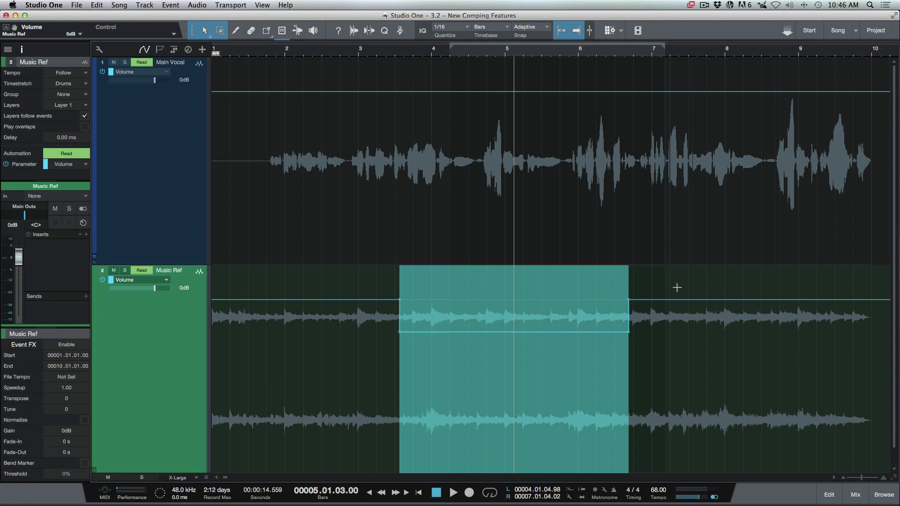
pyautogui.moveTo(718, 288)
pyautogui.mouseDown()
pyautogui.moveTo(752, 287)
pyautogui.moveTo(729, 282)
pyautogui.mouseUp()
pyautogui.click(780, 353)
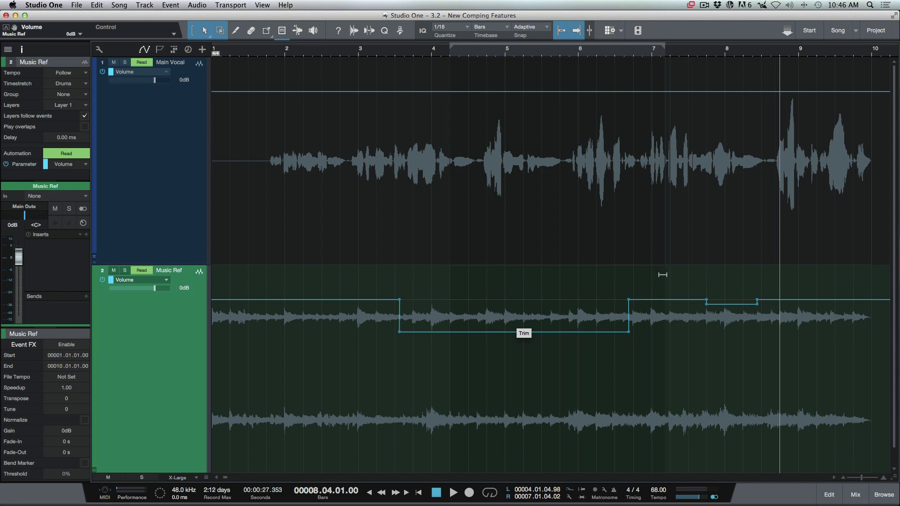
# - Trim each of the two volume dips slightly lower, and select all their points to lower them together
pyautogui.moveTo(732, 275); pyautogui.dragTo(733, 275)
pyautogui.moveTo(514, 280)
pyautogui.mouseDown()
pyautogui.moveTo(518, 293)
pyautogui.moveTo(515, 283)
pyautogui.mouseUp()
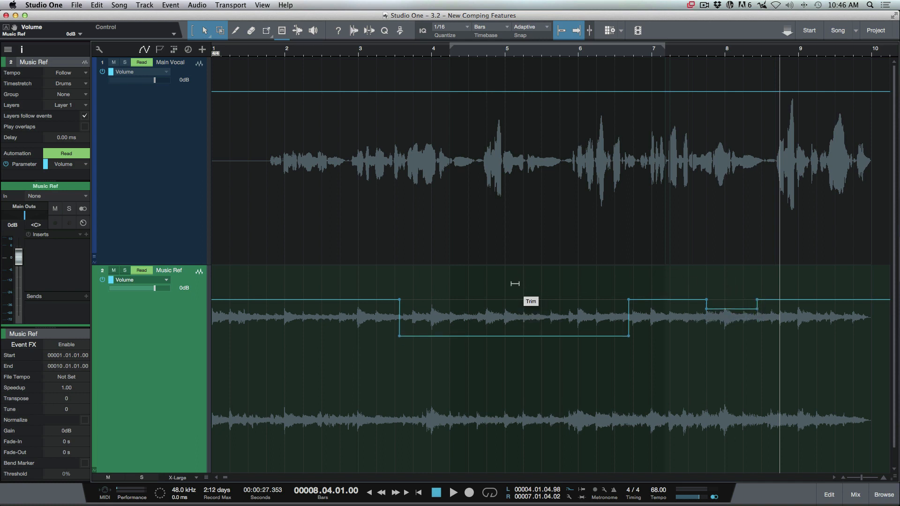
pyautogui.moveTo(373, 417); pyautogui.dragTo(774, 420)
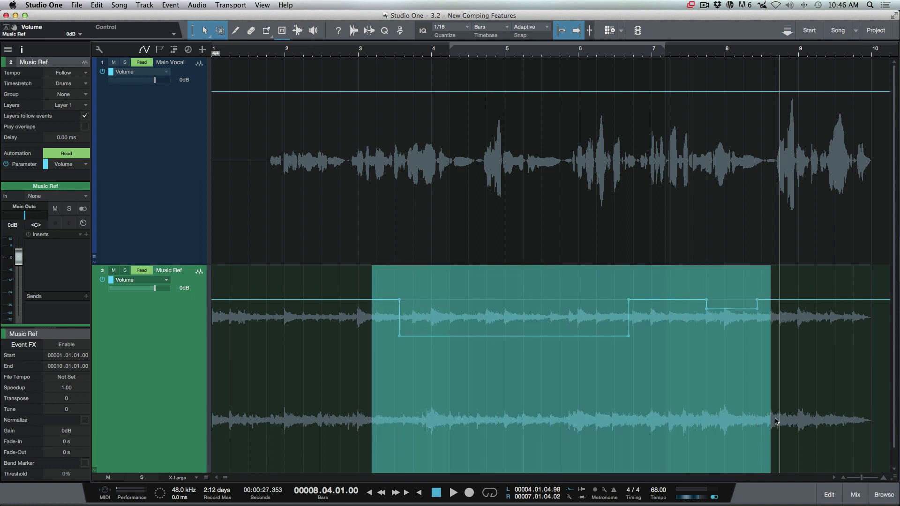
pyautogui.click(776, 420)
pyautogui.moveTo(727, 276); pyautogui.dragTo(726, 285)
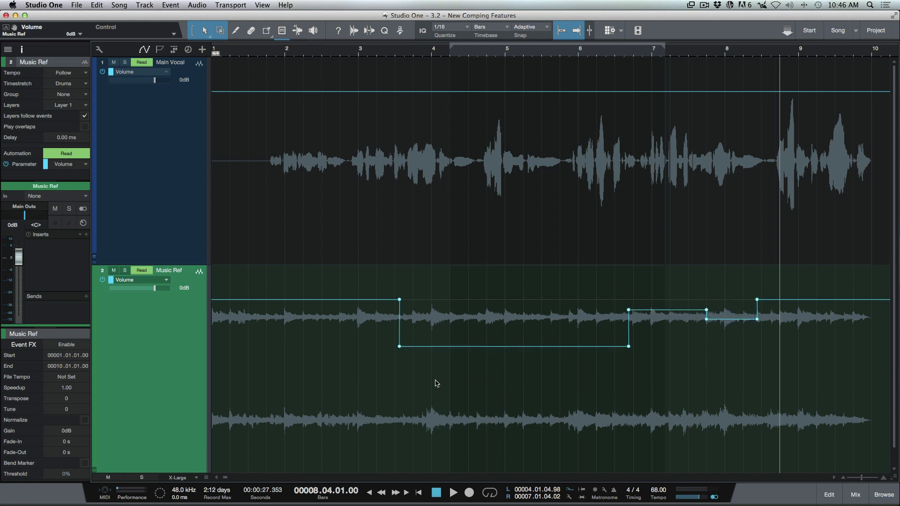
pyautogui.click(331, 377)
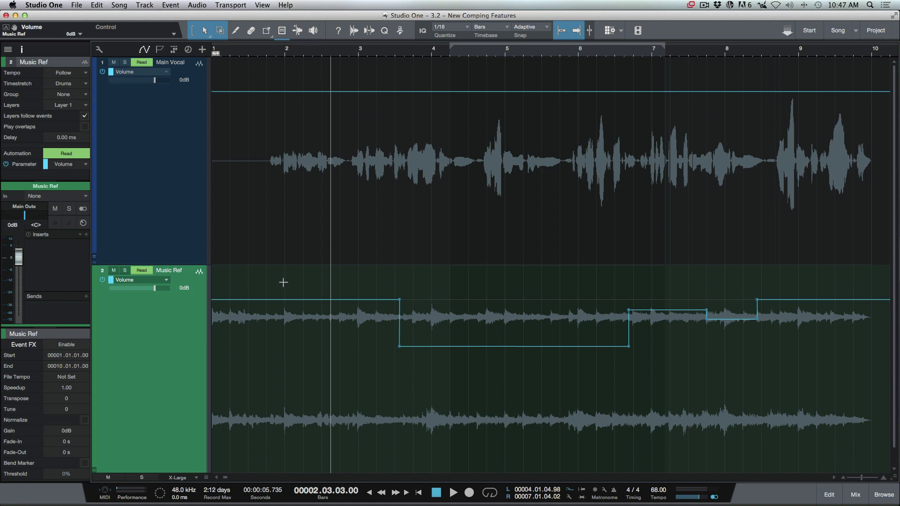
# - Select the volume range from bar 2 to bar 3 and lower it by vertically compressing its transform box
pyautogui.moveTo(282, 284); pyautogui.dragTo(357, 282)
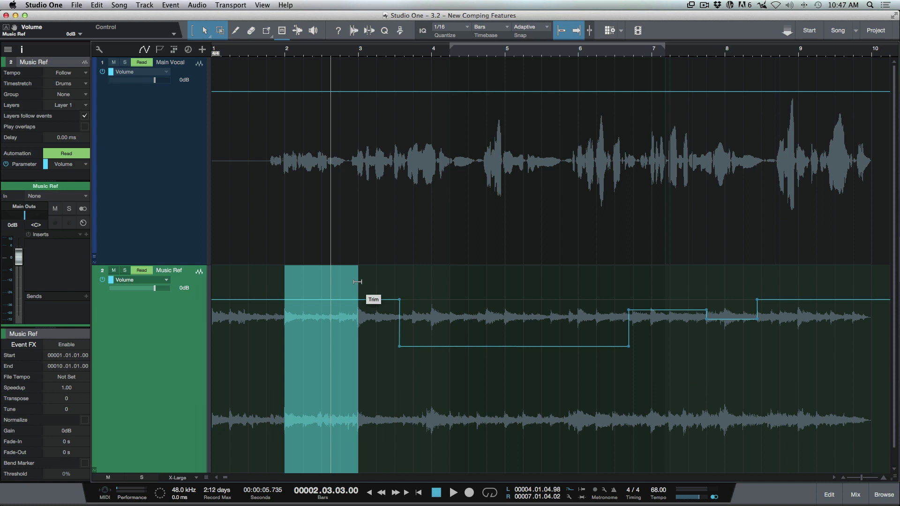
pyautogui.press('alt')
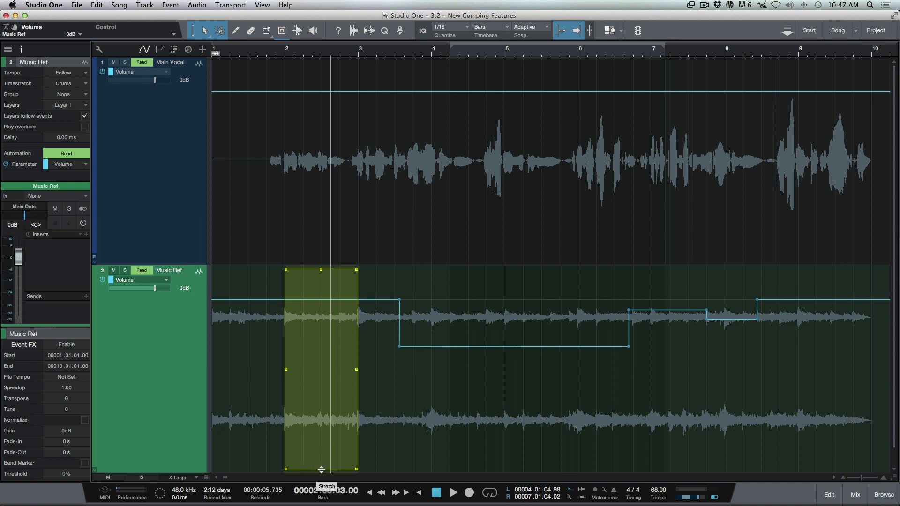
pyautogui.moveTo(321, 469); pyautogui.dragTo(323, 413)
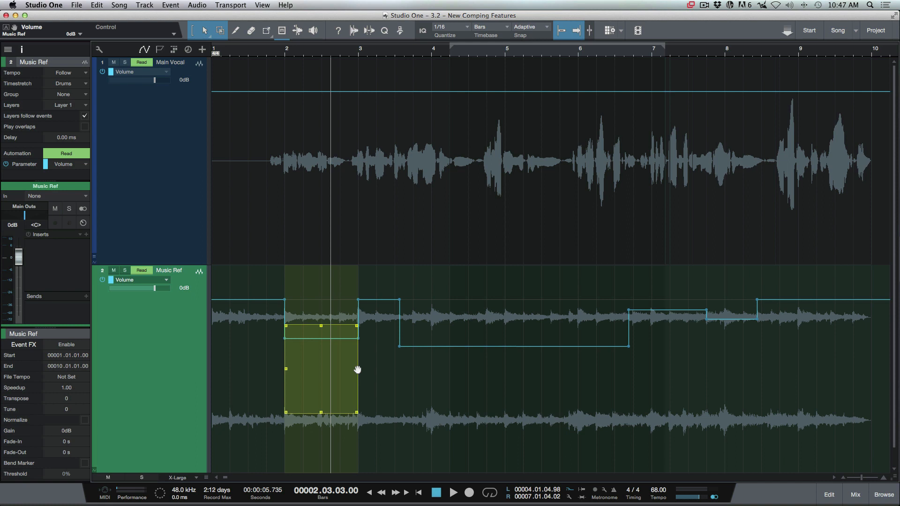
pyautogui.click(357, 370)
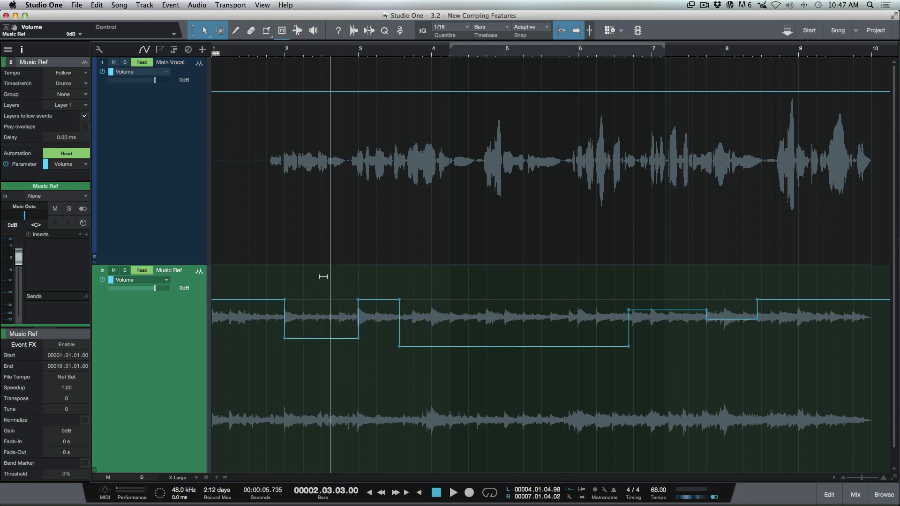
# - Trim the bar 2 dip and select the envelope points from bar 2 to past bar 8 to lower them together
pyautogui.moveTo(324, 276); pyautogui.dragTo(342, 283)
pyautogui.moveTo(811, 401); pyautogui.dragTo(261, 395)
pyautogui.moveTo(315, 284)
pyautogui.mouseDown()
pyautogui.moveTo(314, 299)
pyautogui.moveTo(320, 291)
pyautogui.mouseUp()
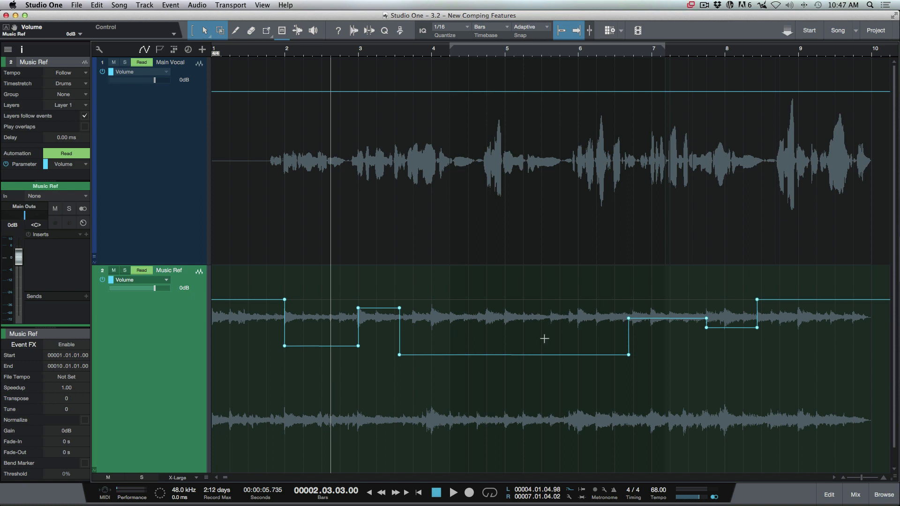
# - Add a raised point near bar 5.2 in the long volume dip and bend both sides upward into an arch
pyautogui.moveTo(526, 358); pyautogui.dragTo(523, 317)
pyautogui.click(461, 336)
pyautogui.moveTo(462, 336); pyautogui.dragTo(463, 327)
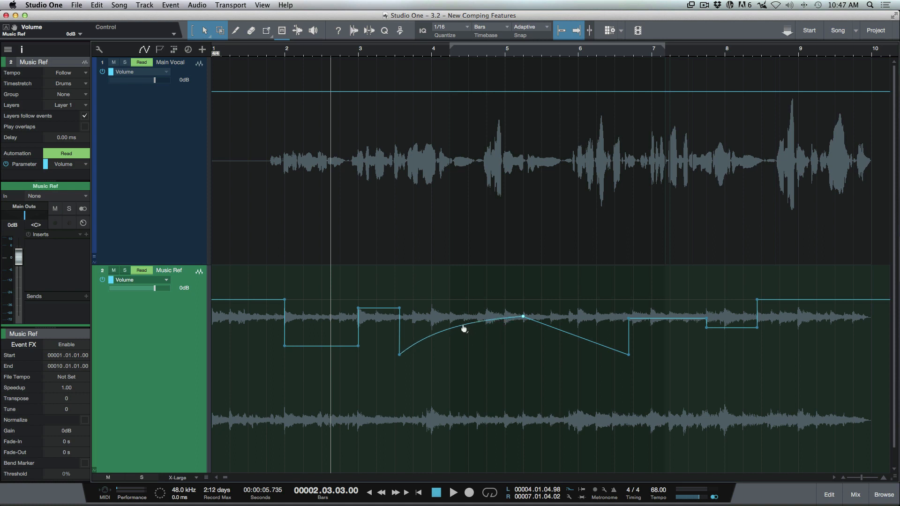
pyautogui.moveTo(575, 337); pyautogui.dragTo(581, 327)
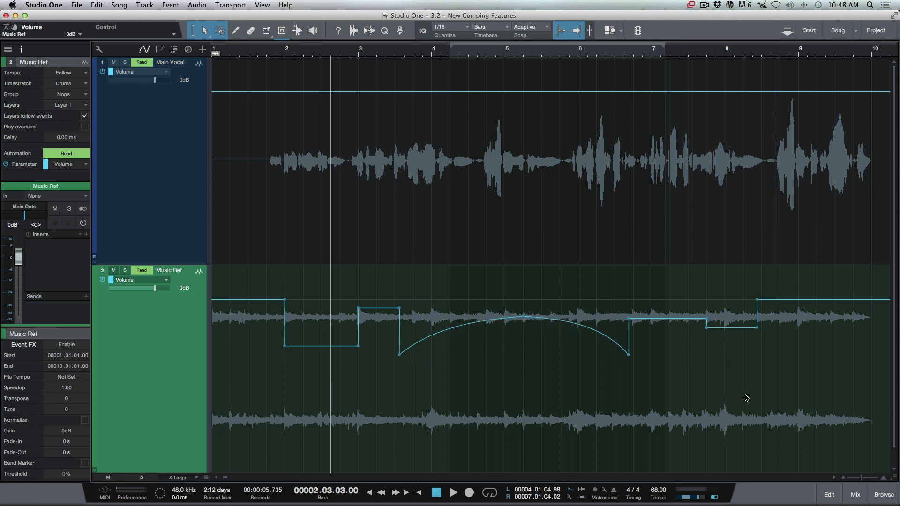
# - Repeatedly select the volume points from bar 2 to past bar 8 and trim the whole shape lower
pyautogui.moveTo(751, 407); pyautogui.dragTo(301, 420)
pyautogui.moveTo(440, 275)
pyautogui.mouseDown()
pyautogui.moveTo(441, 297)
pyautogui.moveTo(440, 272)
pyautogui.mouseUp()
pyautogui.moveTo(815, 383); pyautogui.dragTo(257, 389)
pyautogui.moveTo(368, 288); pyautogui.dragTo(370, 295)
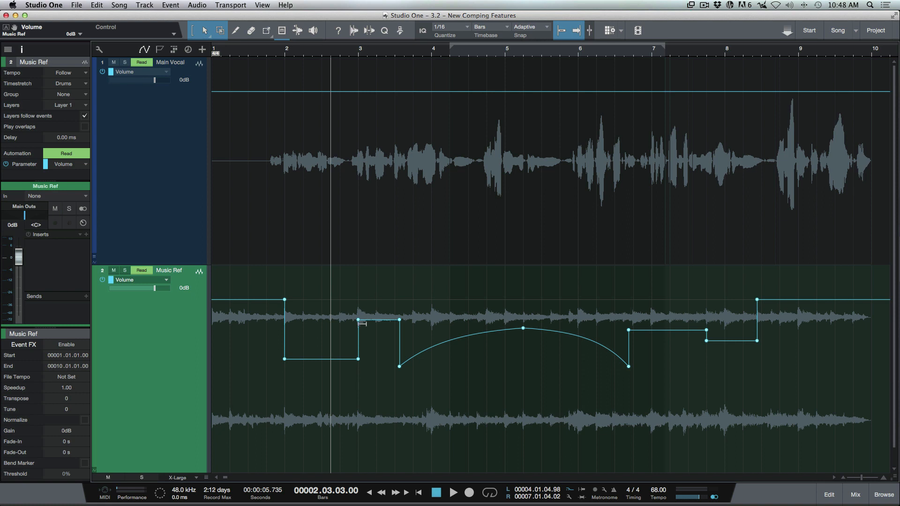
pyautogui.moveTo(259, 419); pyautogui.dragTo(884, 404)
pyautogui.click(459, 415)
pyautogui.moveTo(731, 279); pyautogui.dragTo(730, 291)
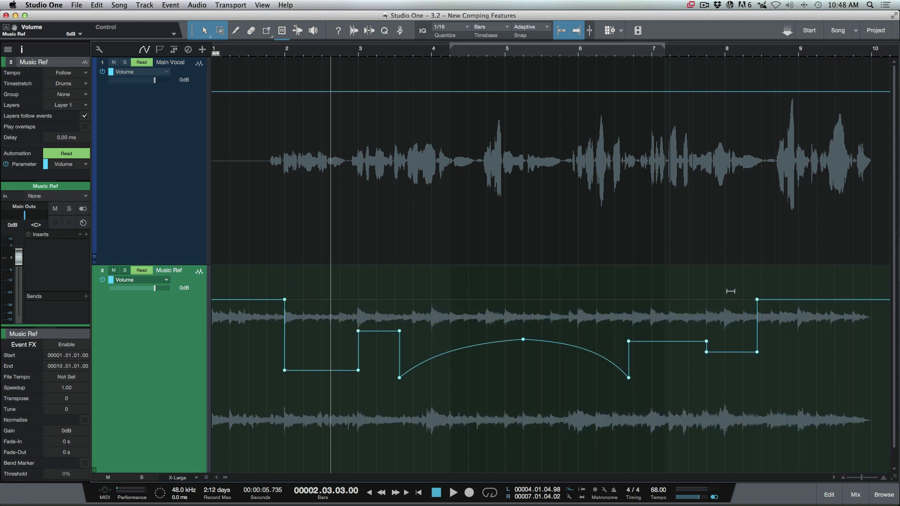
# - Select the volume range from about bar 6.2 to 8.2 and trim that portion lower
pyautogui.click(575, 346)
pyautogui.moveTo(589, 338); pyautogui.dragTo(745, 338)
pyautogui.moveTo(673, 282); pyautogui.dragTo(690, 313)
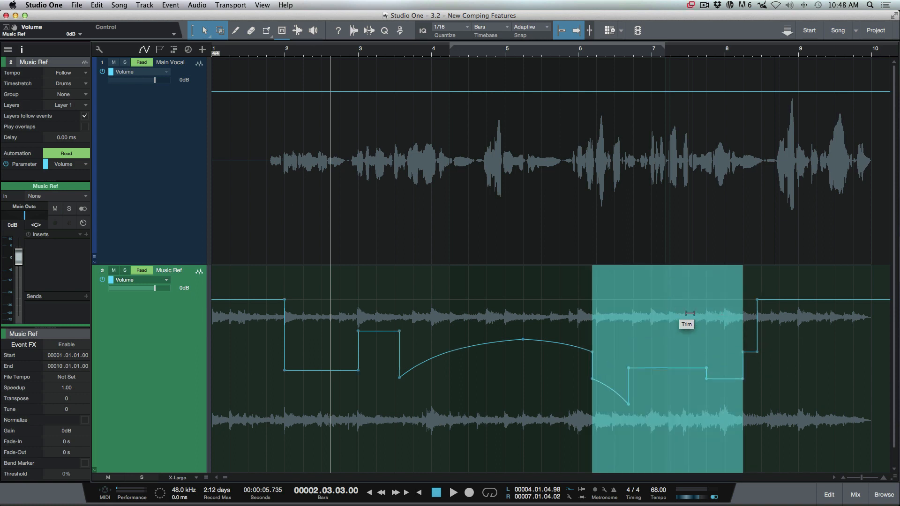
# - Trim individual volume segments upward: the one starting at bar 3, both halves of the arch and the one before bar 7.7
pyautogui.moveTo(799, 380); pyautogui.dragTo(208, 390)
pyautogui.moveTo(414, 287); pyautogui.dragTo(379, 292)
pyautogui.moveTo(480, 312); pyautogui.dragTo(480, 296)
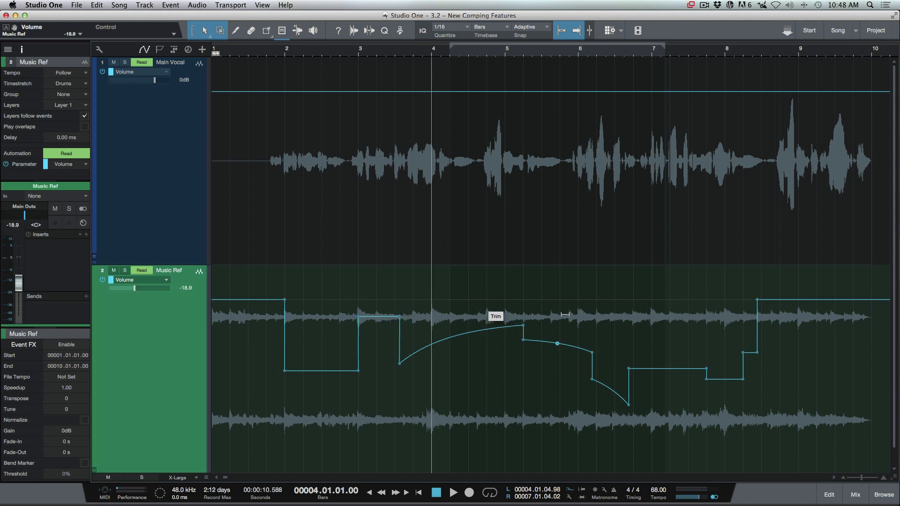
pyautogui.moveTo(565, 314); pyautogui.dragTo(565, 304)
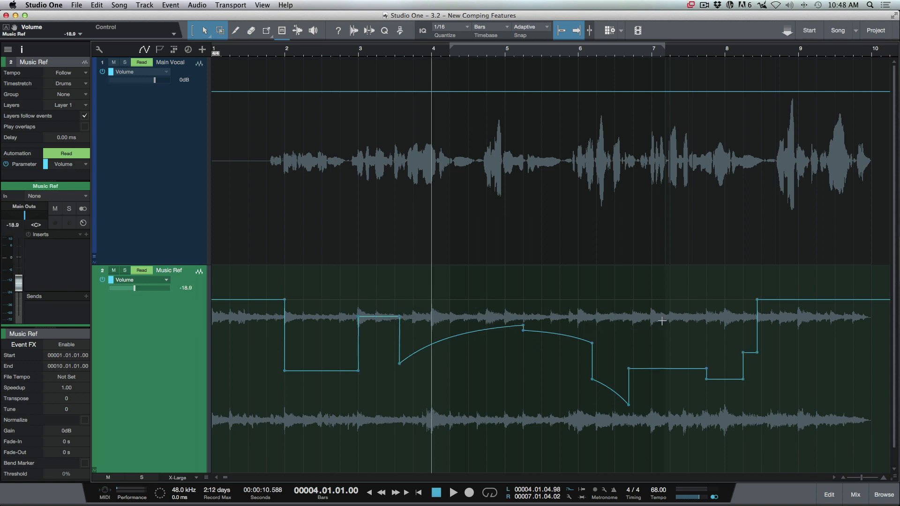
pyautogui.moveTo(672, 312); pyautogui.dragTo(672, 304)
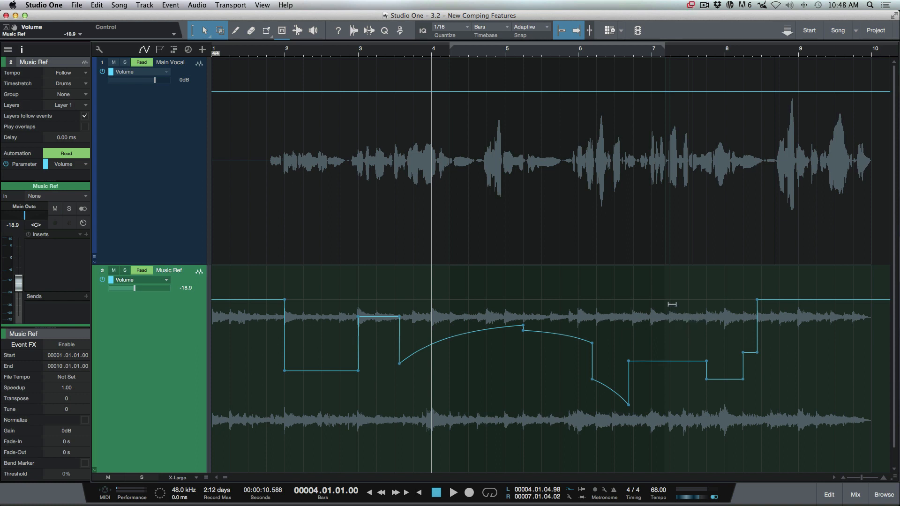
# - Toggle the link between the Arrow and Range tools off and back on
pyautogui.click(193, 31)
pyautogui.click(193, 31)
pyautogui.click(193, 32)
# - Return the tracks to event view at Large height and expand the Volume, Pan and Mute envelopes beneath Music Ref
pyautogui.press('a')
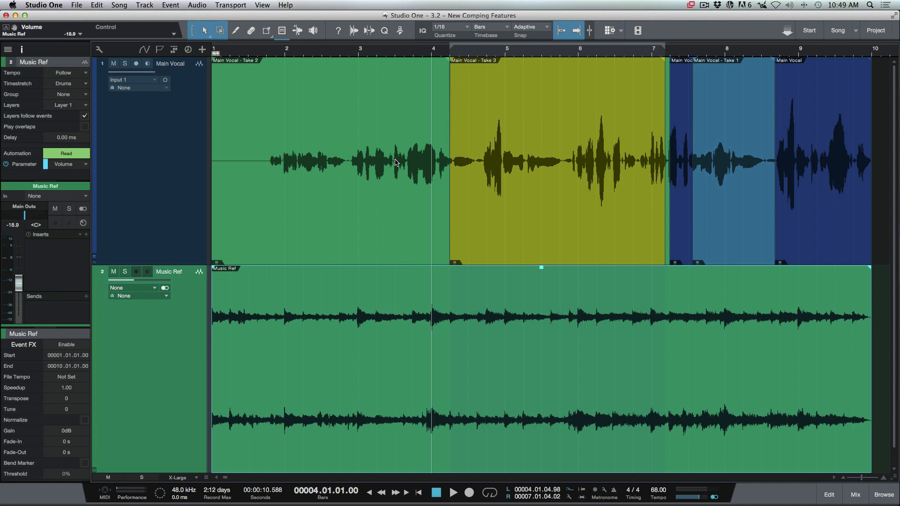
pyautogui.hotkey('shift', 'w')
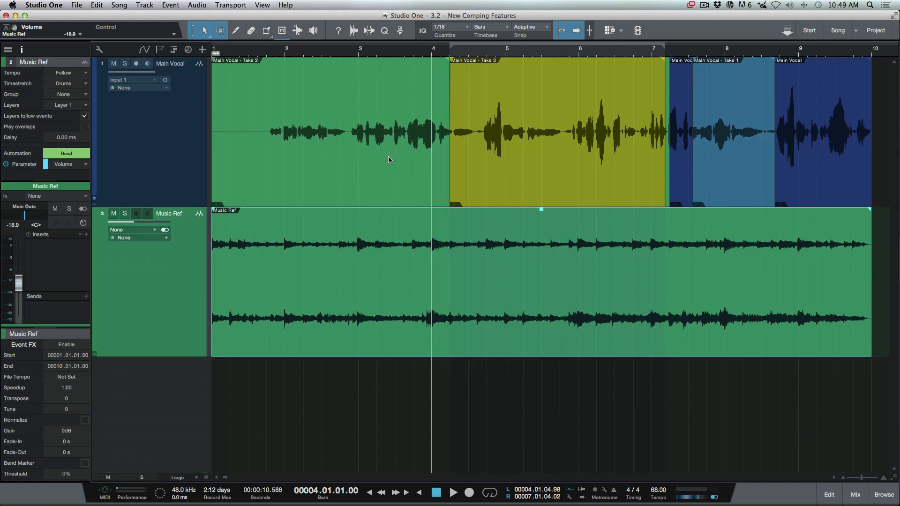
pyautogui.press('a')
pyautogui.press('a')
pyautogui.press('a')
pyautogui.press('a')
pyautogui.hotkey('alt', 'a')
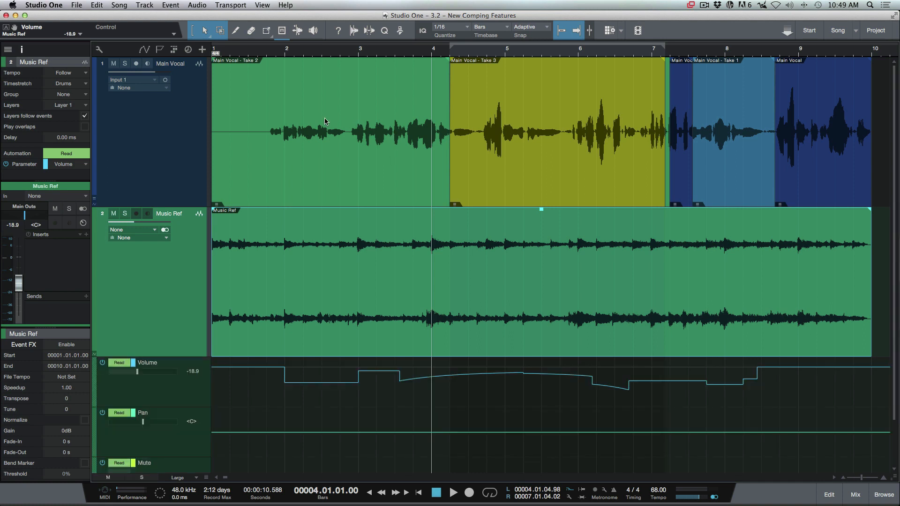
# - Select the Main Vocal from about bar 2.3 to 3.7 and trim the Music Ref Volume and Pan envelopes across that range
pyautogui.moveTo(308, 95); pyautogui.dragTo(413, 96)
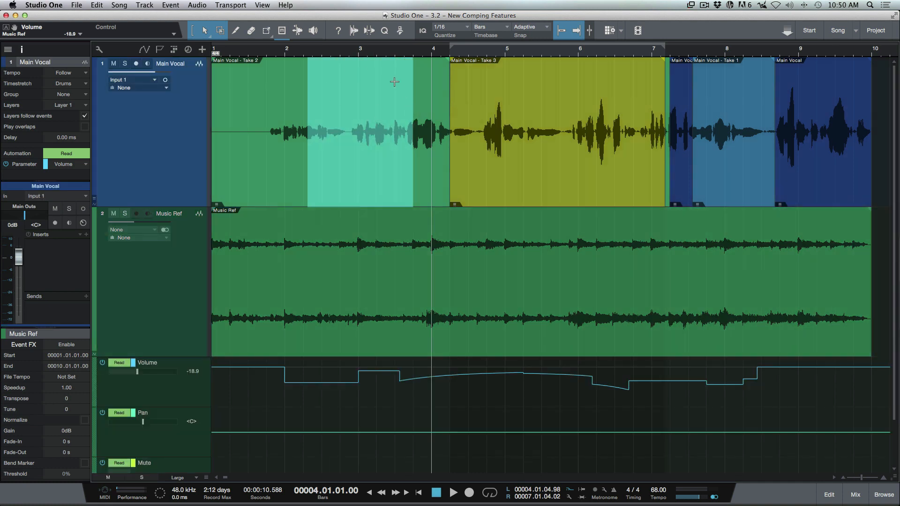
pyautogui.moveTo(373, 360)
pyautogui.mouseDown()
pyautogui.moveTo(370, 370)
pyautogui.moveTo(378, 364)
pyautogui.mouseUp()
pyautogui.moveTo(369, 413)
pyautogui.mouseDown()
pyautogui.moveTo(375, 451)
pyautogui.moveTo(375, 421)
pyautogui.mouseUp()
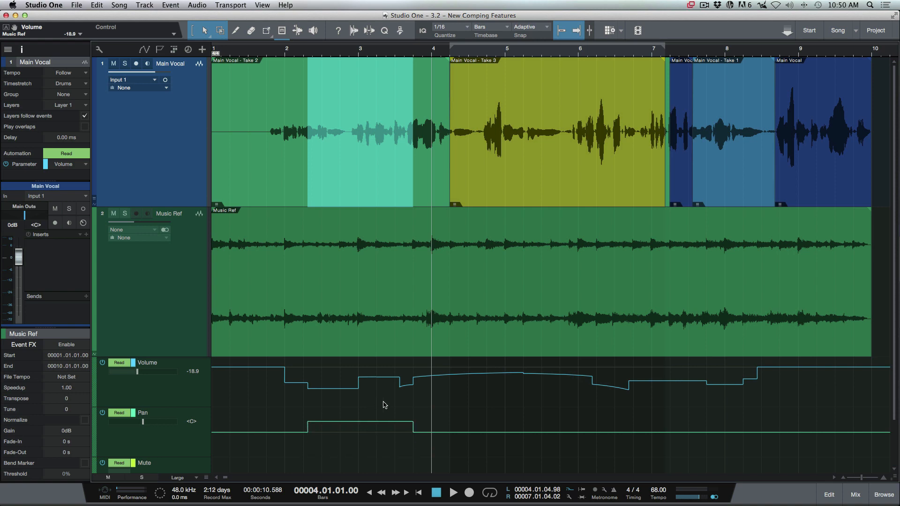
# - Select the Main Vocal ranges from about bar 4.8 to 6.3 and 2.0 to 3.1, and trim the Music Ref Volume envelope downward across both
pyautogui.moveTo(495, 97); pyautogui.dragTo(601, 102)
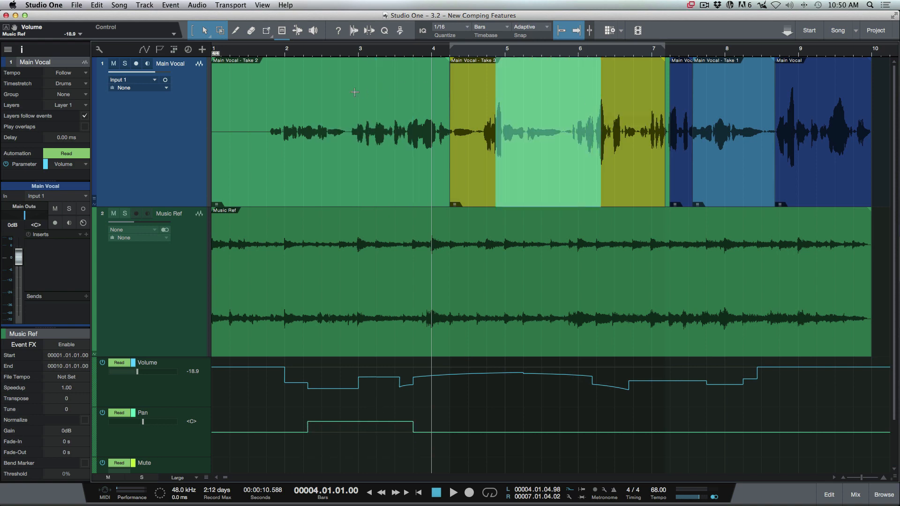
pyautogui.moveTo(288, 93); pyautogui.dragTo(371, 96)
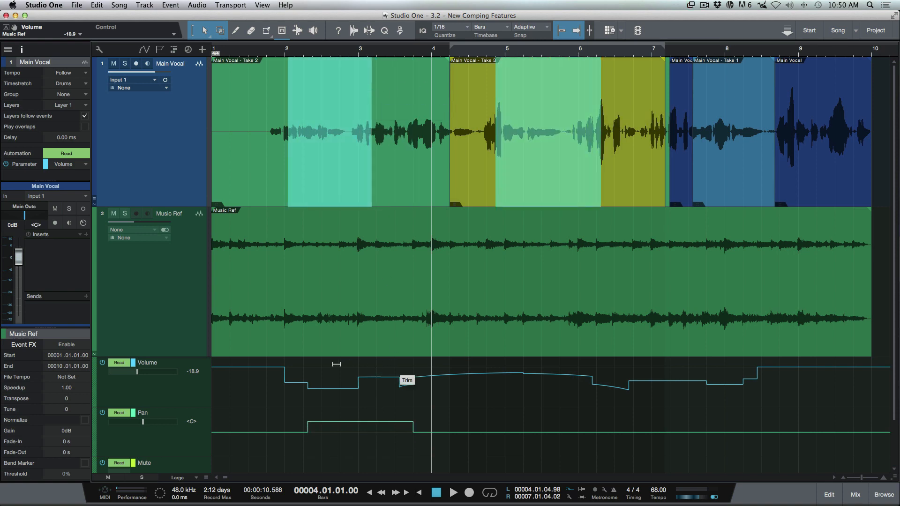
pyautogui.moveTo(337, 365)
pyautogui.mouseDown()
pyautogui.moveTo(336, 381)
pyautogui.moveTo(336, 371)
pyautogui.mouseUp()
pyautogui.click(341, 406)
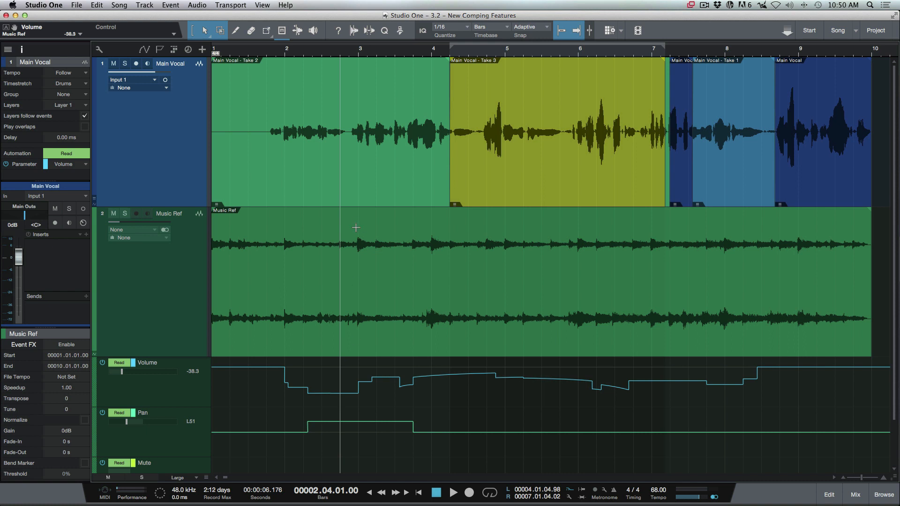
# - Select Main Vocal ranges near bars 3.2–3.9, 4.9–5.7 and 6.3–7.0, expand its envelopes, and trim Volume and Pan downward across all three
pyautogui.moveTo(250, 91); pyautogui.dragTo(354, 93)
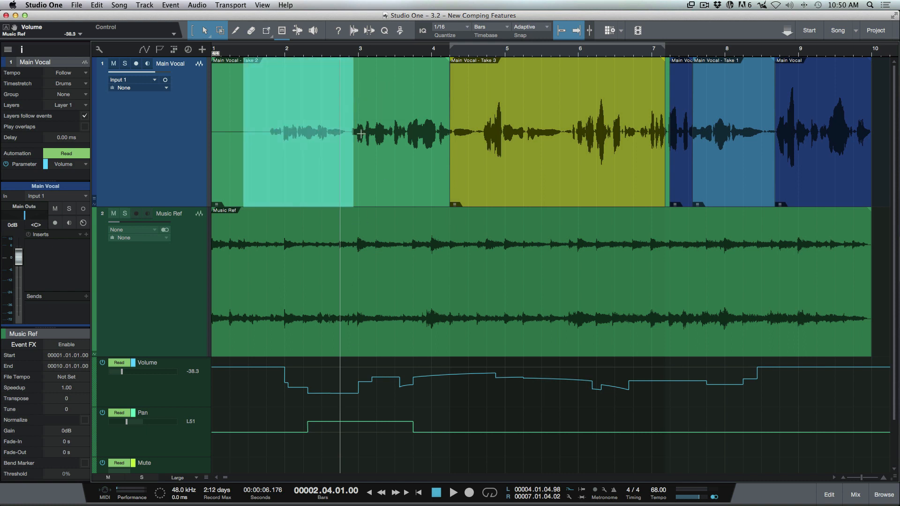
pyautogui.click(152, 397)
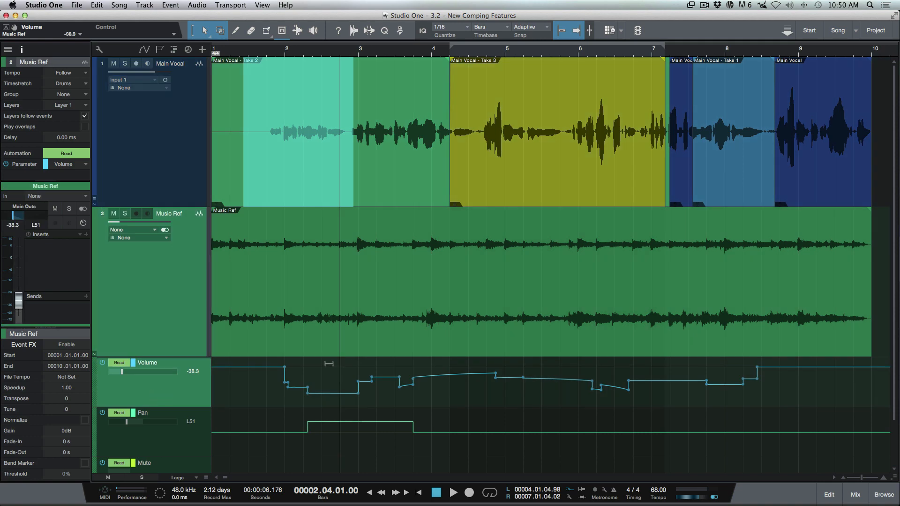
pyautogui.moveTo(372, 87); pyautogui.dragTo(427, 87)
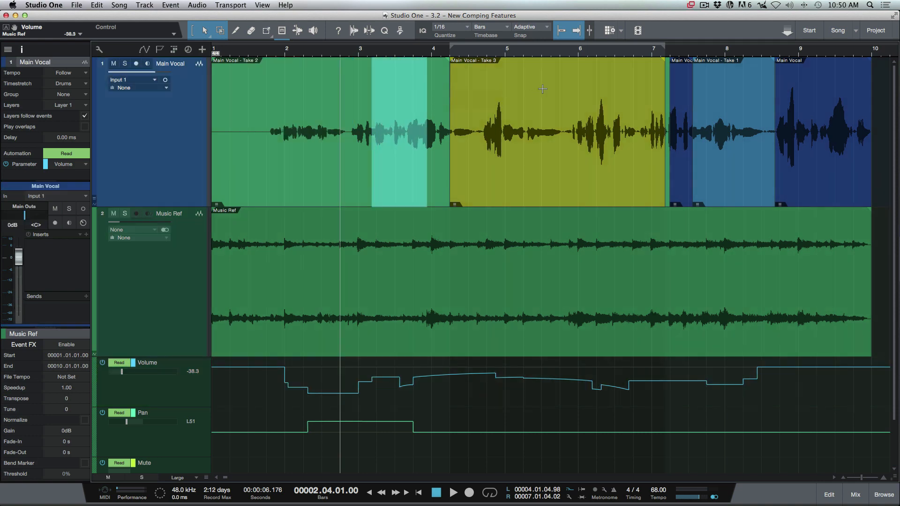
pyautogui.moveTo(503, 87); pyautogui.dragTo(652, 107)
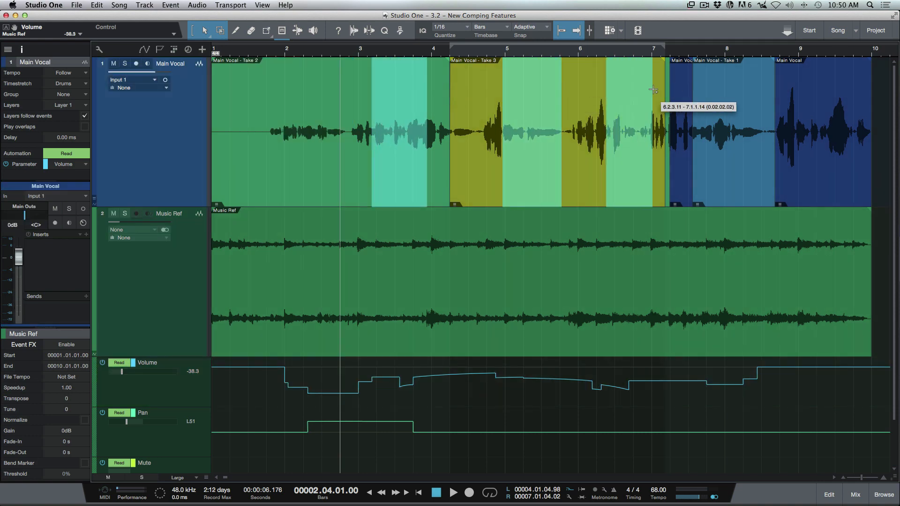
pyautogui.press('a')
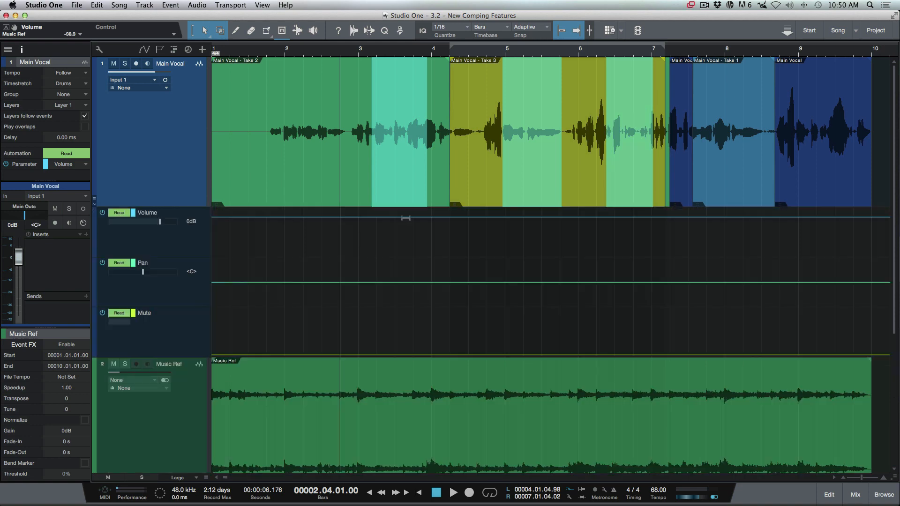
pyautogui.moveTo(406, 218)
pyautogui.mouseDown()
pyautogui.moveTo(399, 240)
pyautogui.moveTo(402, 227)
pyautogui.mouseUp()
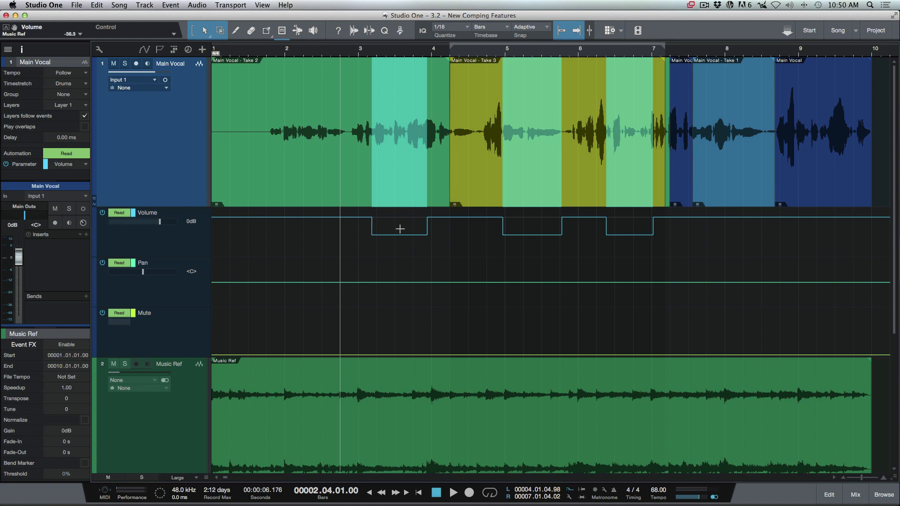
pyautogui.moveTo(394, 282); pyautogui.dragTo(394, 309)
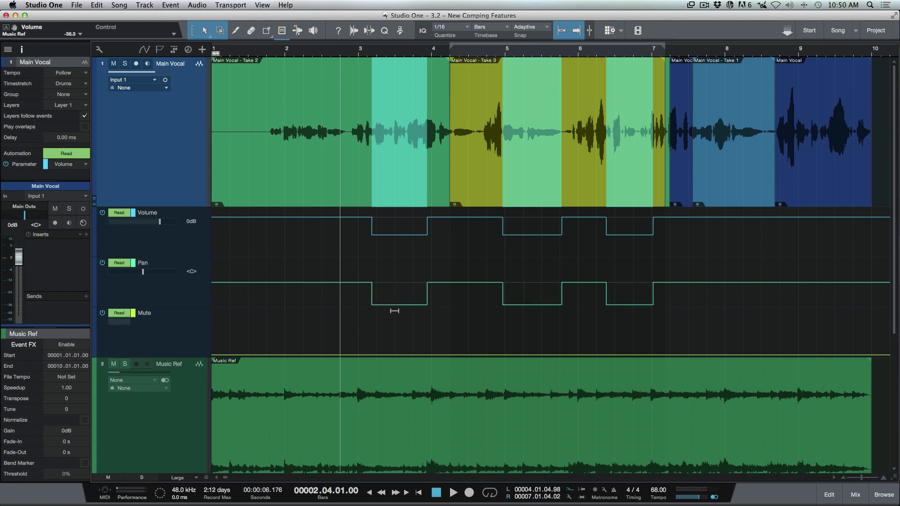
# - Clear the Main Vocal ranges, collapse the automation envelopes of both tracks, and make Main Vocal the selected track
pyautogui.moveTo(693, 244); pyautogui.dragTo(310, 238)
pyautogui.moveTo(398, 209)
pyautogui.mouseDown()
pyautogui.moveTo(399, 234)
pyautogui.moveTo(399, 218)
pyautogui.mouseUp()
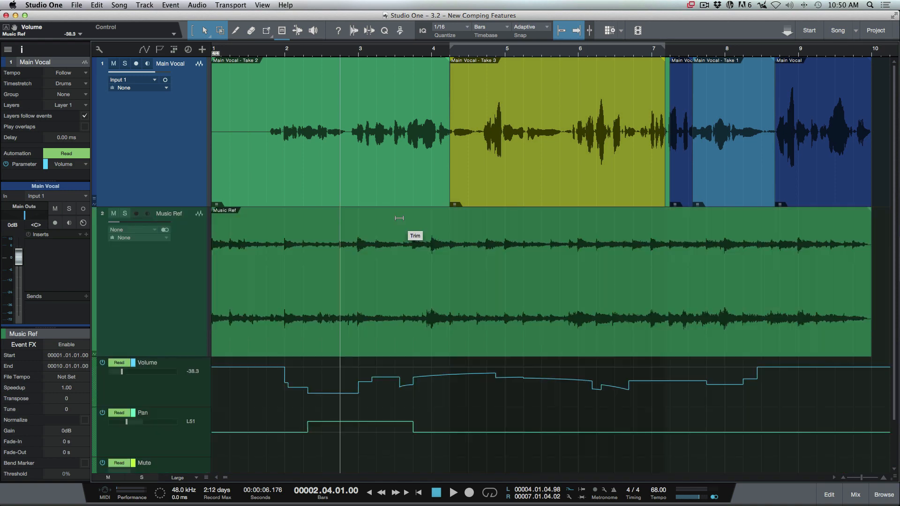
pyautogui.click(174, 309)
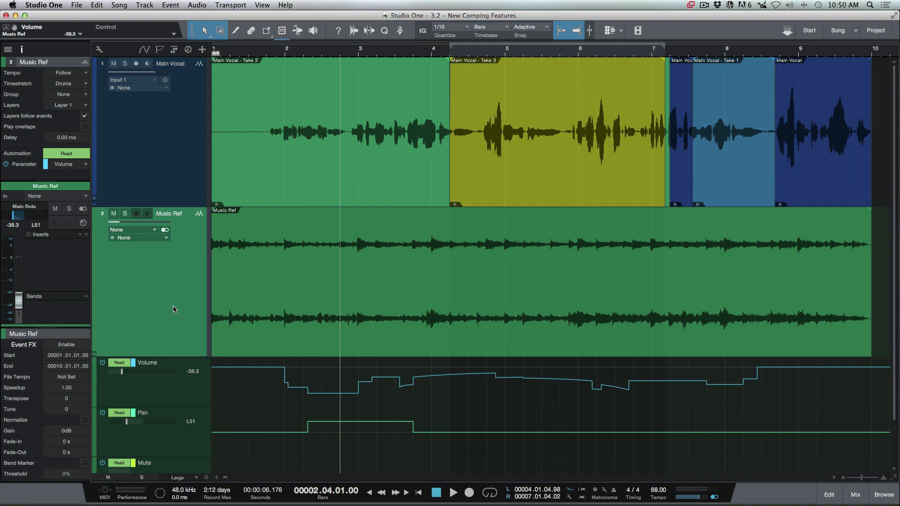
pyautogui.click(95, 356)
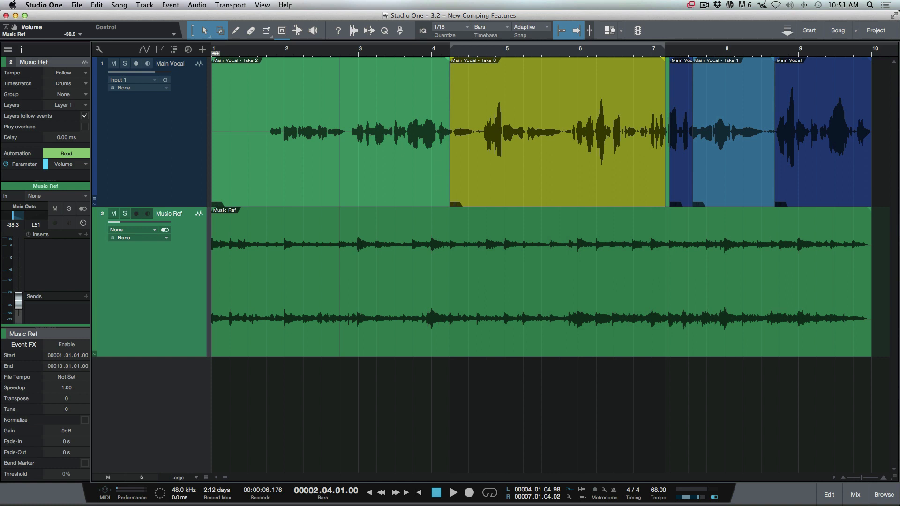
pyautogui.click(157, 124)
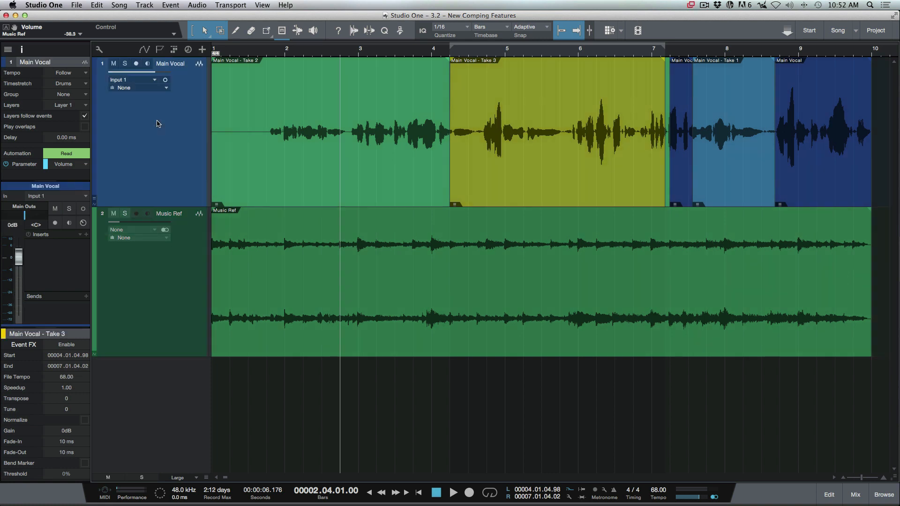
pyautogui.doubleClick(159, 124)
pyautogui.press('z')
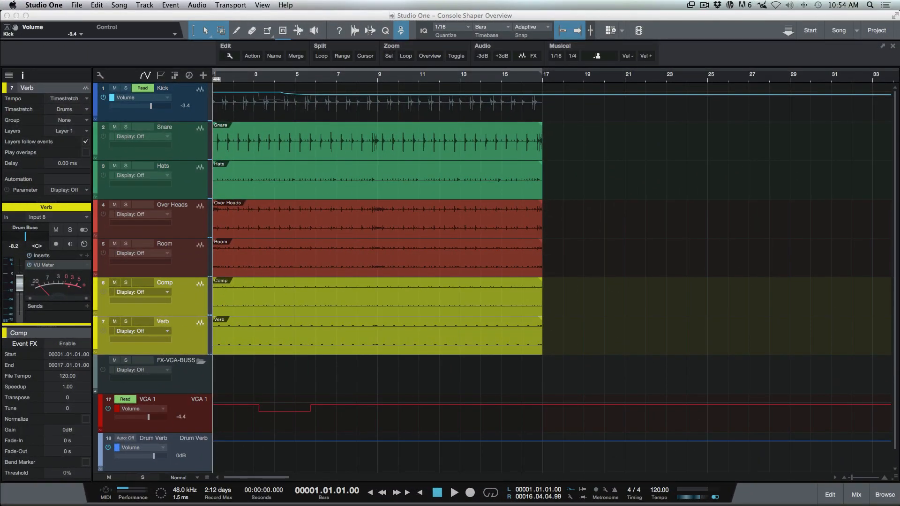
# - Set the Arrangement luminance to 34% in the Appearance preferences and accept the settings
pyautogui.moveTo(899, 128); pyautogui.dragTo(474, 86)
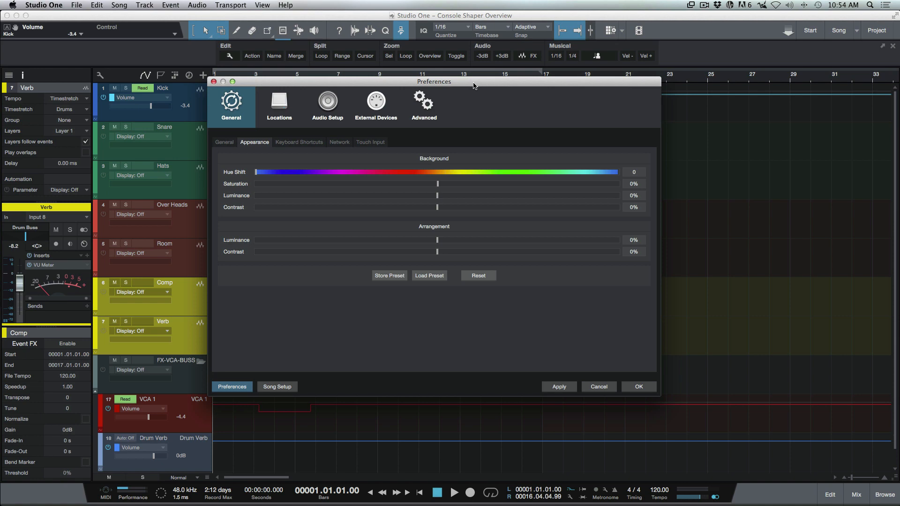
pyautogui.moveTo(474, 86); pyautogui.dragTo(495, 86)
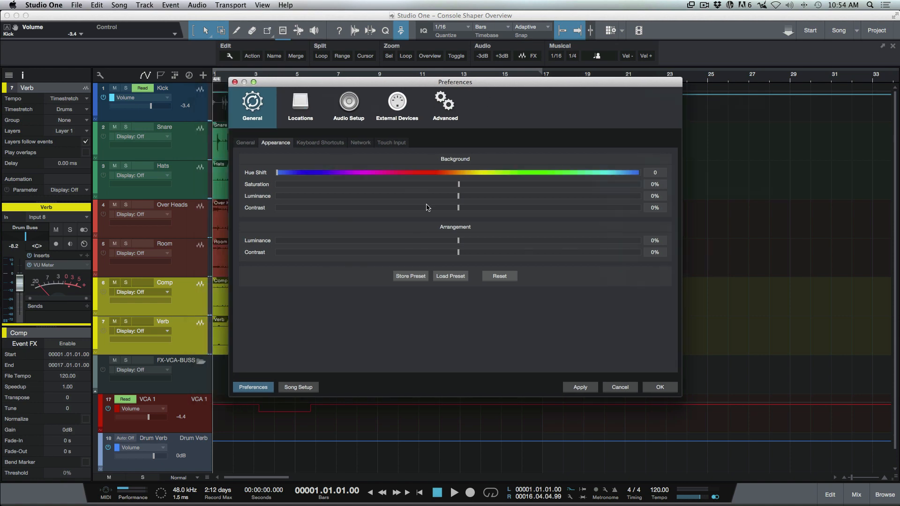
pyautogui.click(459, 241)
pyautogui.moveTo(459, 242); pyautogui.dragTo(514, 243)
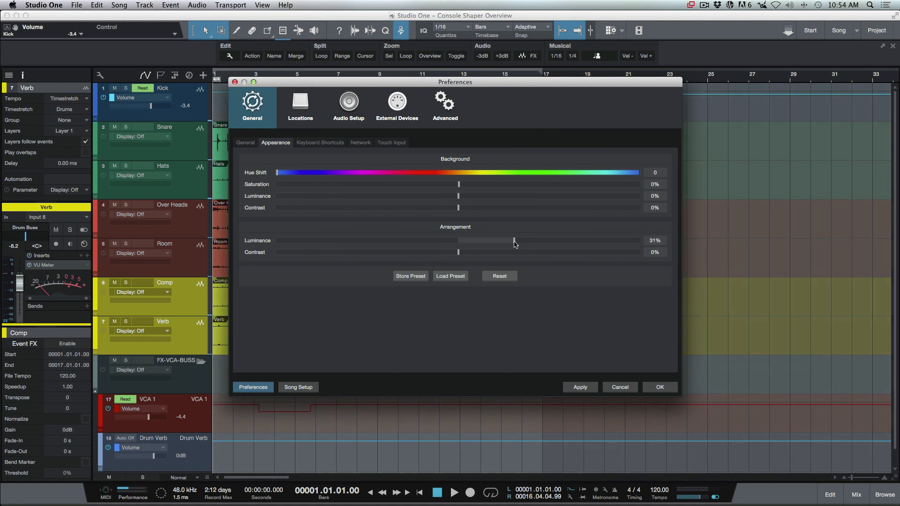
pyautogui.moveTo(538, 85); pyautogui.dragTo(445, 461)
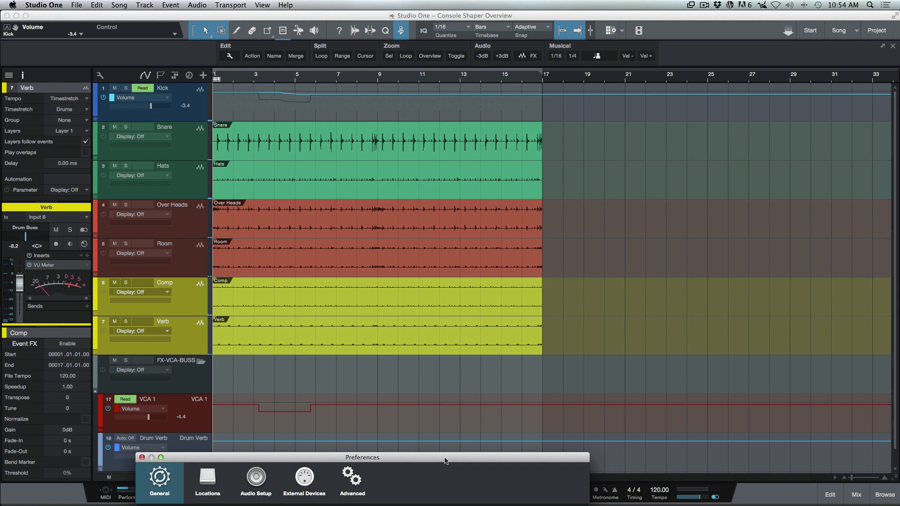
pyautogui.moveTo(444, 461); pyautogui.dragTo(512, 103)
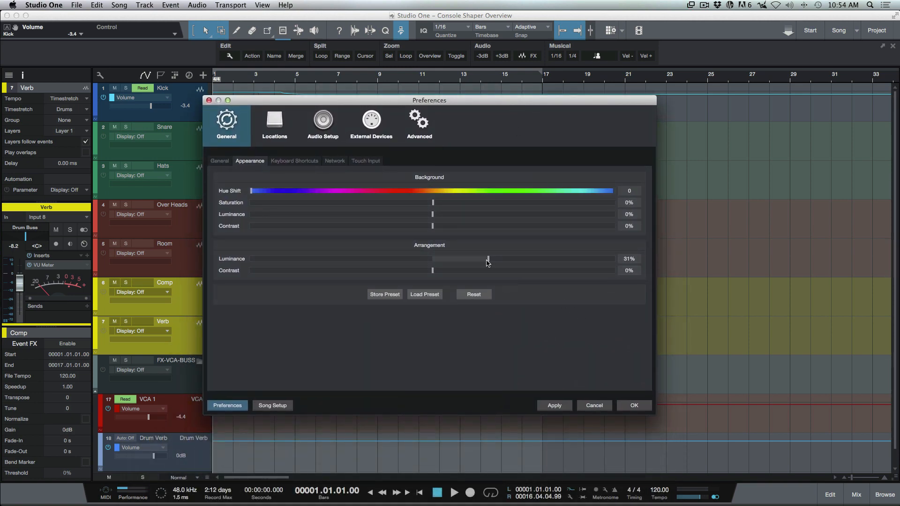
pyautogui.moveTo(488, 263)
pyautogui.mouseDown()
pyautogui.moveTo(448, 266)
pyautogui.moveTo(493, 266)
pyautogui.mouseUp()
pyautogui.moveTo(501, 105); pyautogui.dragTo(899, 102)
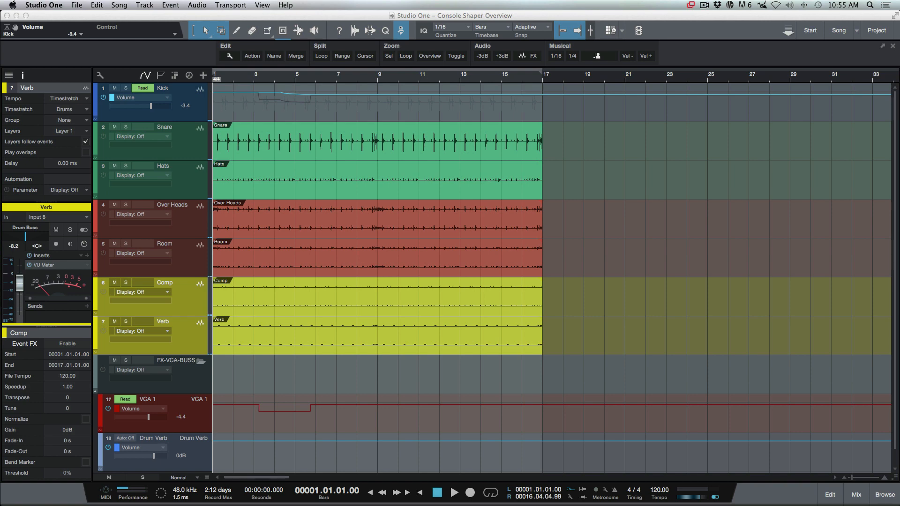
pyautogui.press('super+comma')
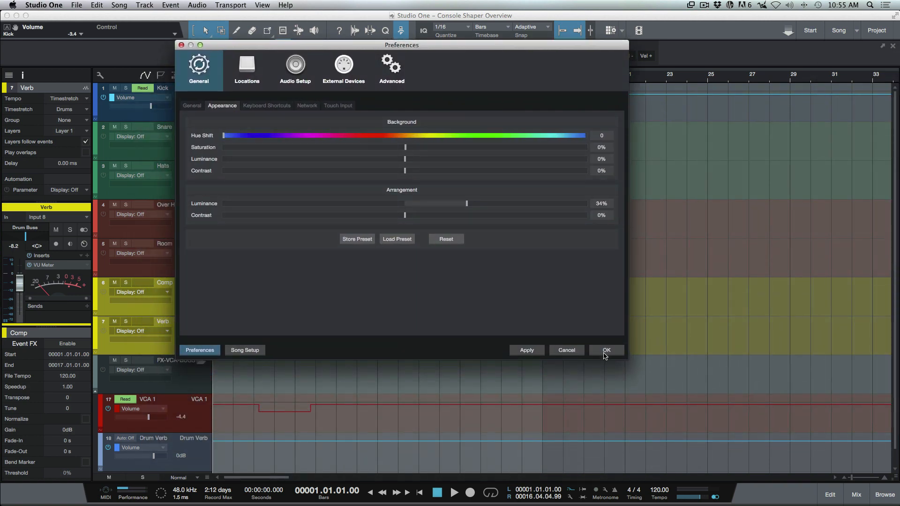
pyautogui.click(604, 354)
# - Play the song from bar 7 to about bar 8.6 and extend a Snare range selection from there to about bar 10.2
pyautogui.click(335, 133)
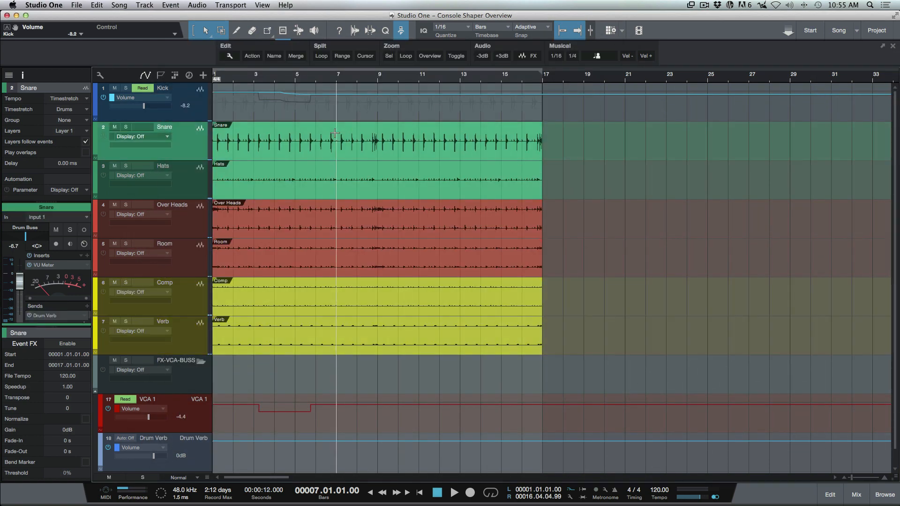
pyautogui.press('space')
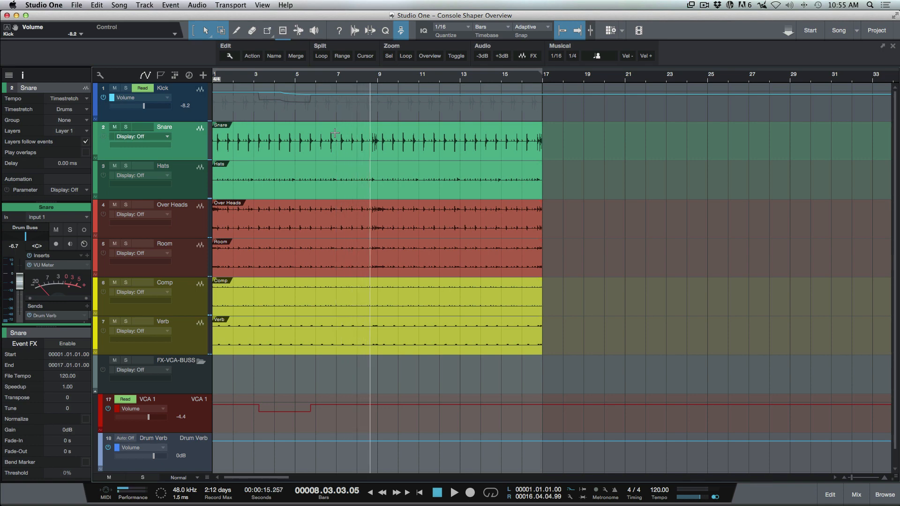
pyautogui.hotkey('shift', 'Right')
pyautogui.hotkey('shift', 'Right')
pyautogui.hotkey('shift', 'Right')
pyautogui.hotkey('shift', 'Right')
pyautogui.hotkey('shift', 'Right')
pyautogui.hotkey('shift', 'Right')
pyautogui.hotkey('shift', 'Right')
pyautogui.hotkey('shift', 'Right')
pyautogui.hotkey('shift', 'Right')
pyautogui.hotkey('shift', 'Right')
pyautogui.hotkey('shift', 'Right')
pyautogui.hotkey('shift', 'Right')
pyautogui.hotkey('shift', 'Right')
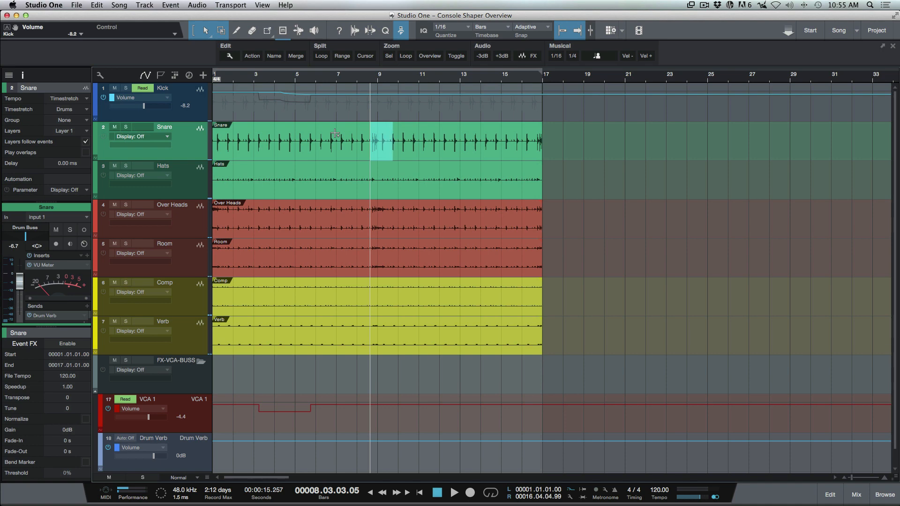
# - Shorten the end of the Snare range selection to about bar 9.2 in a closer timeline view
pyautogui.press('e')
pyautogui.press('e')
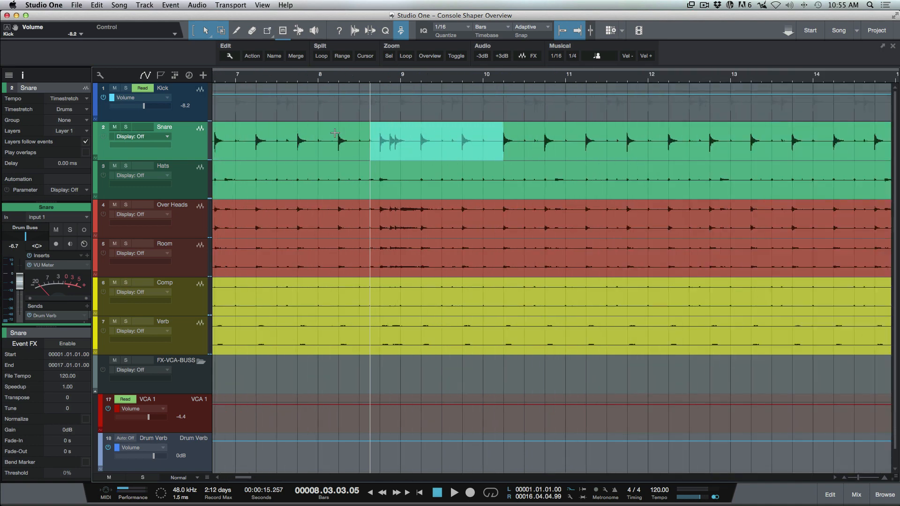
pyautogui.hotkey('shift', 'Left')
pyautogui.hotkey('shift', 'Left')
pyautogui.hotkey('shift', 'Left')
pyautogui.hotkey('shift', 'Left')
pyautogui.hotkey('shift', 'Left')
pyautogui.hotkey('shift', 'Left')
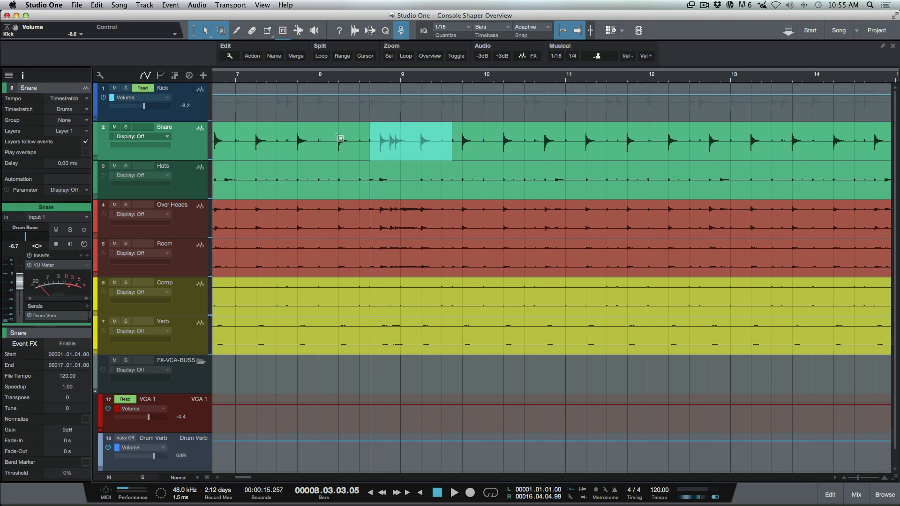
pyautogui.hotkey('shift', 'Left')
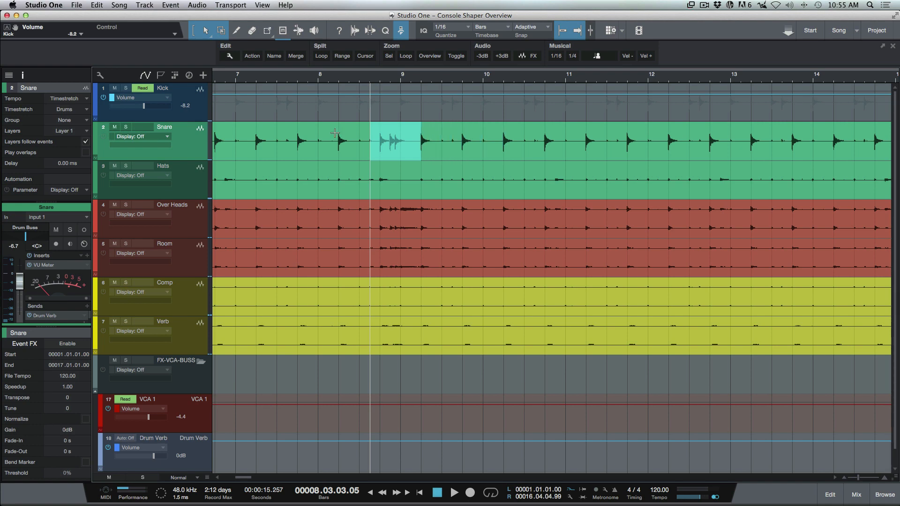
# - Extend the start of the Snare range selection back to about bar 7.6
pyautogui.hotkey('alt', 'shift', 'Left')
pyautogui.hotkey('alt', 'shift', 'Left')
pyautogui.hotkey('alt', 'shift', 'Left')
pyautogui.hotkey('alt', 'shift', 'Left')
pyautogui.hotkey('alt', 'shift', 'Left')
pyautogui.hotkey('alt', 'shift', 'Left')
pyautogui.hotkey('alt', 'shift', 'Left')
pyautogui.hotkey('alt', 'shift', 'Left')
pyautogui.hotkey('alt', 'shift', 'Left')
pyautogui.hotkey('alt', 'shift', 'Left')
pyautogui.hotkey('alt', 'shift', 'Left')
pyautogui.hotkey('alt', 'shift', 'Left')
pyautogui.hotkey('alt', 'shift', 'Left')
pyautogui.hotkey('alt', 'shift', 'Left')
pyautogui.hotkey('alt', 'shift', 'Left')
pyautogui.hotkey('alt', 'shift', 'Left')
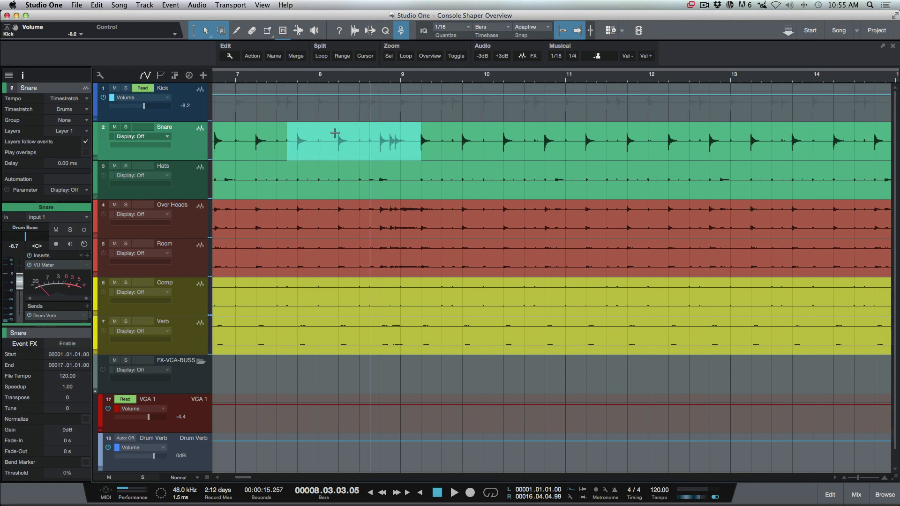
# - Extend the end of the Snare range selection to bar 10
pyautogui.hotkey('shift', 'Right')
pyautogui.hotkey('shift', 'Right')
pyautogui.hotkey('shift', 'Right')
pyautogui.hotkey('shift', 'Right')
pyautogui.hotkey('shift', 'Right')
pyautogui.hotkey('shift', 'Right')
pyautogui.hotkey('shift', 'Right')
pyautogui.hotkey('shift', 'Right')
pyautogui.hotkey('shift', 'Right')
pyautogui.hotkey('shift', 'Right')
pyautogui.hotkey('shift', 'Right')
pyautogui.hotkey('shift', 'Right')
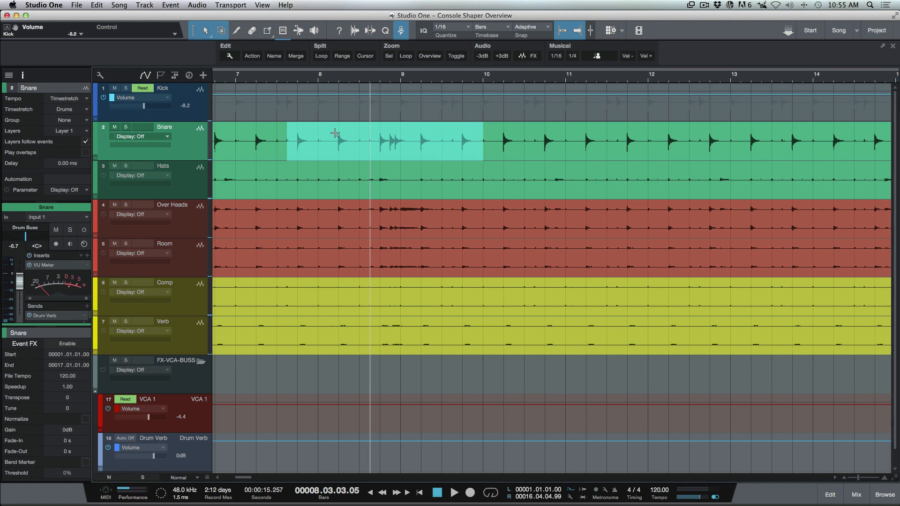
# - Shorten the end of the Snare range selection to about bar 8.9 and extend it back to bar 10
pyautogui.hotkey('shift', 'Left')
pyautogui.hotkey('shift', 'Left')
pyautogui.hotkey('shift', 'Left')
pyautogui.hotkey('shift', 'Left')
pyautogui.hotkey('shift', 'Left')
pyautogui.hotkey('shift', 'Left')
pyautogui.hotkey('shift', 'Left')
pyautogui.hotkey('shift', 'Left')
pyautogui.hotkey('shift', 'Left')
pyautogui.hotkey('shift', 'Left')
pyautogui.hotkey('shift', 'Left')
pyautogui.hotkey('shift', 'Left')
pyautogui.hotkey('shift', 'Left')
pyautogui.hotkey('shift', 'Left')
pyautogui.hotkey('shift', 'Left')
pyautogui.hotkey('shift', 'Left')
pyautogui.hotkey('shift', 'Left')
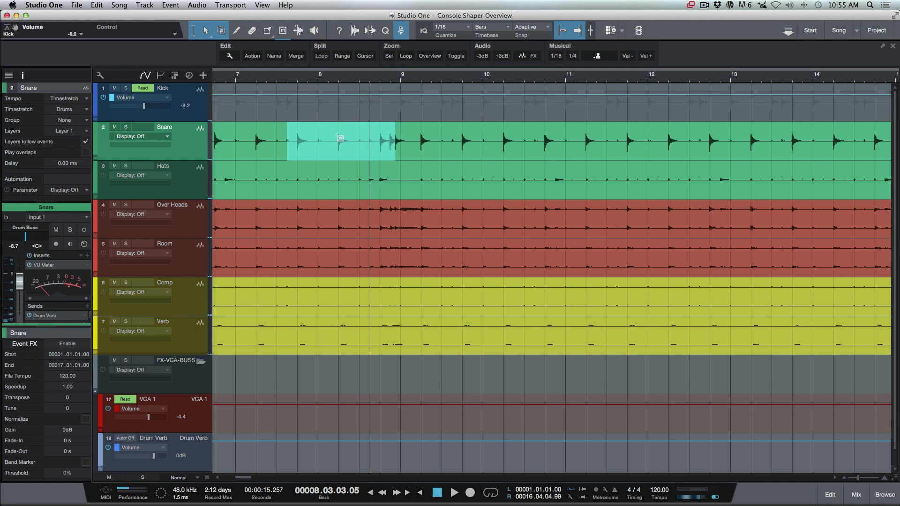
pyautogui.hotkey('shift', 'Right')
pyautogui.hotkey('shift', 'Right')
pyautogui.hotkey('shift', 'Right')
pyautogui.hotkey('shift', 'Right')
pyautogui.hotkey('shift', 'Right')
pyautogui.hotkey('shift', 'Right')
pyautogui.hotkey('shift', 'Right')
pyautogui.hotkey('shift', 'Right')
pyautogui.hotkey('shift', 'Right')
pyautogui.hotkey('shift', 'Right')
pyautogui.hotkey('shift', 'Right')
pyautogui.hotkey('shift', 'Right')
pyautogui.hotkey('shift', 'Right')
pyautogui.hotkey('shift', 'Right')
pyautogui.hotkey('shift', 'Right')
pyautogui.hotkey('shift', 'Right')
pyautogui.hotkey('shift', 'Right')
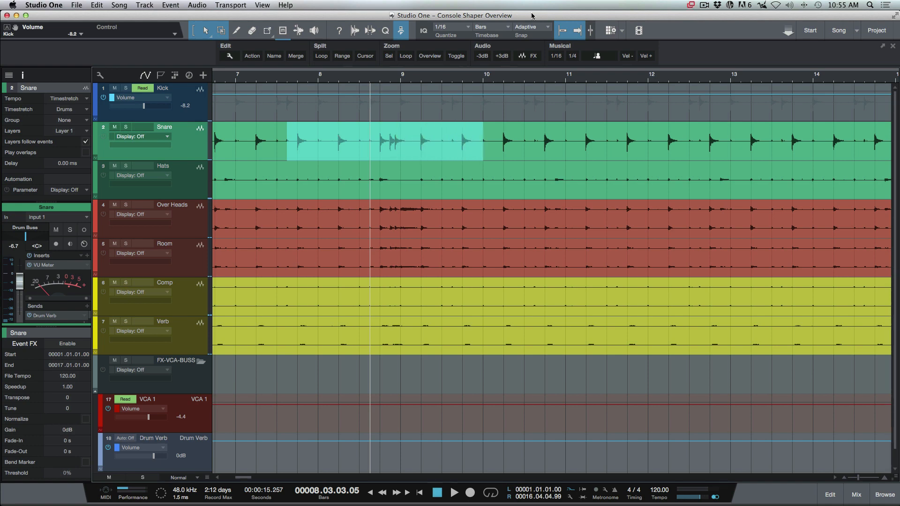
# - Expand the Snare automation envelopes, trim its Volume downward across the selected range, and hide the envelopes again
pyautogui.press('a')
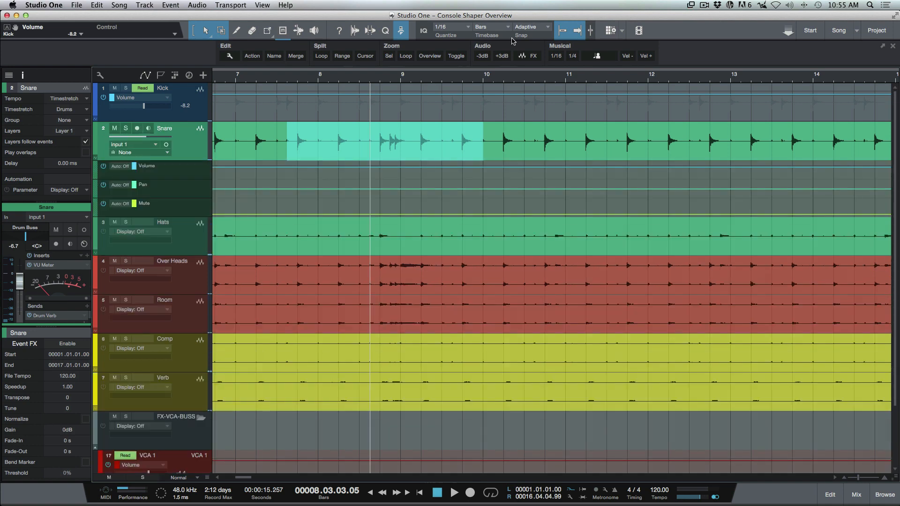
pyautogui.moveTo(391, 169); pyautogui.dragTo(390, 174)
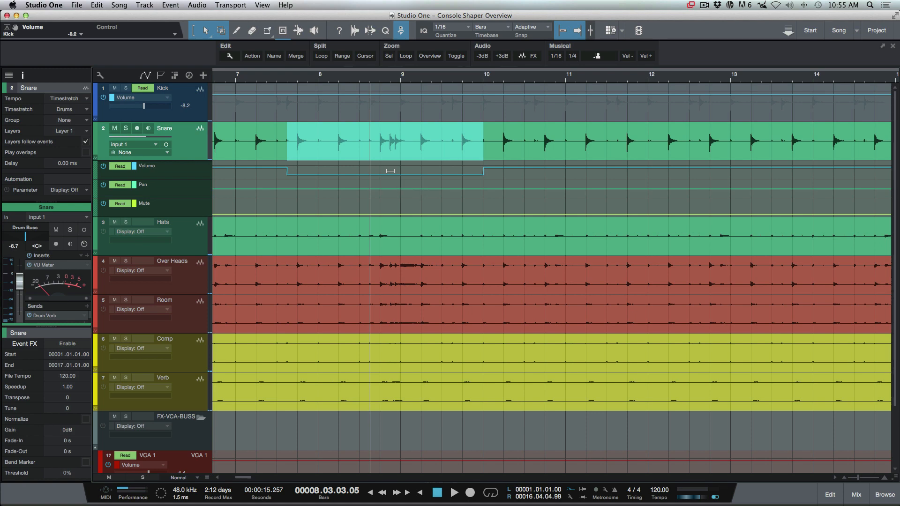
pyautogui.press('a')
pyautogui.press('a')
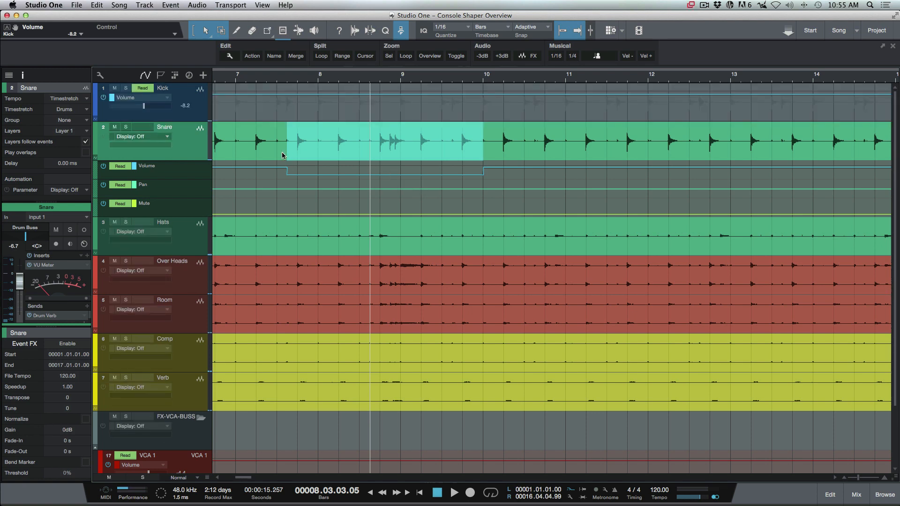
pyautogui.hotkey('shift', 'a')
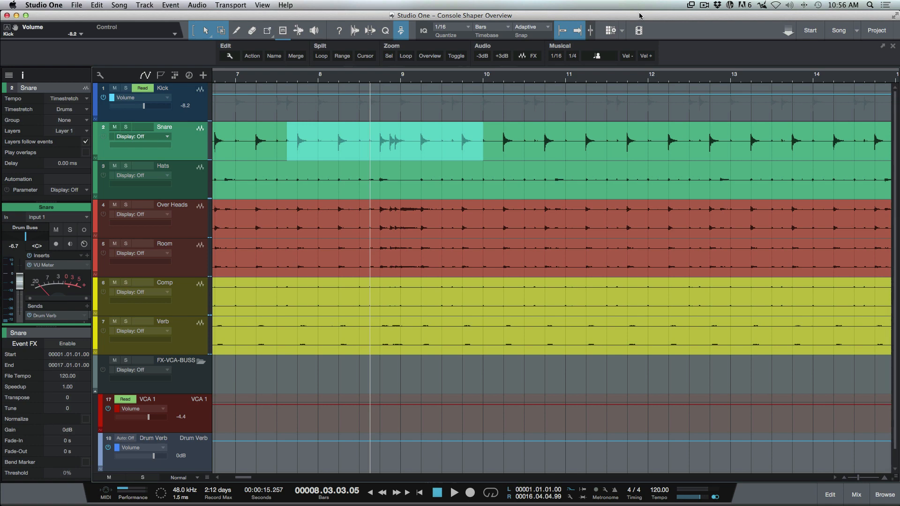
# - Toggle the zoom to the selected Snare range and back to the previous view
pyautogui.press('z')
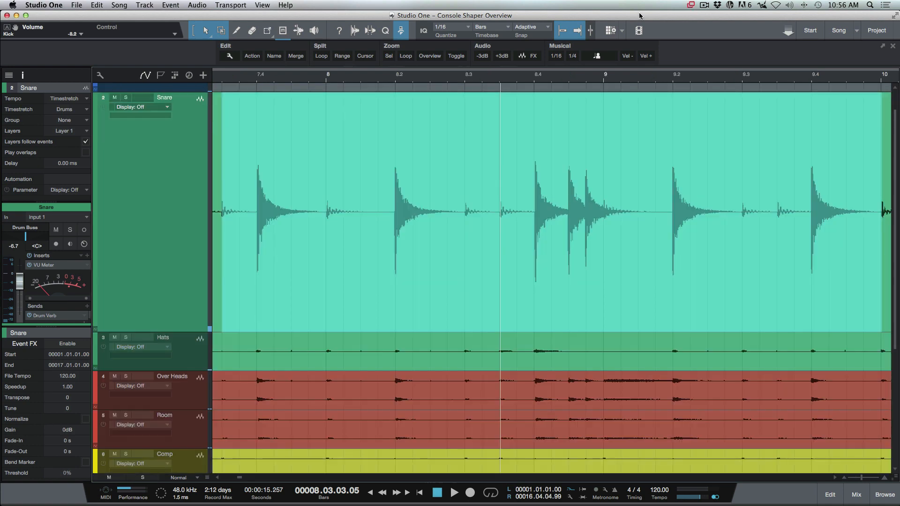
pyautogui.press('z')
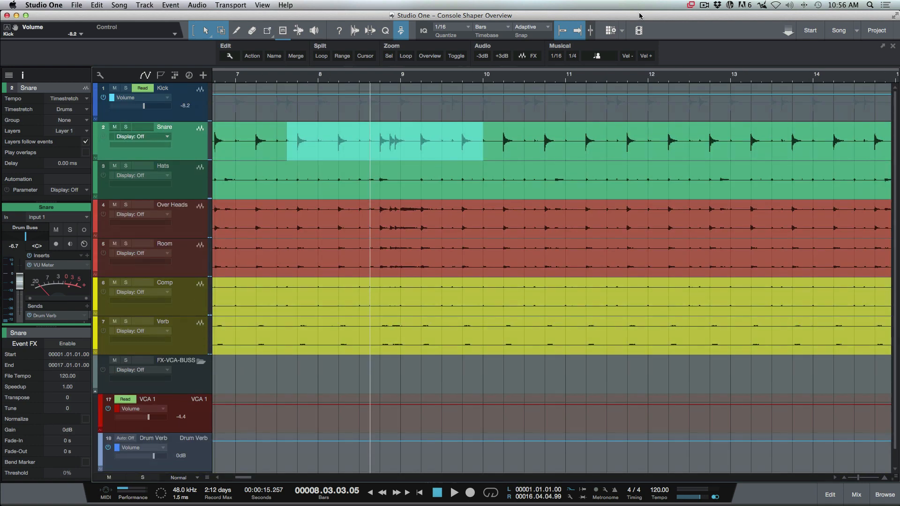